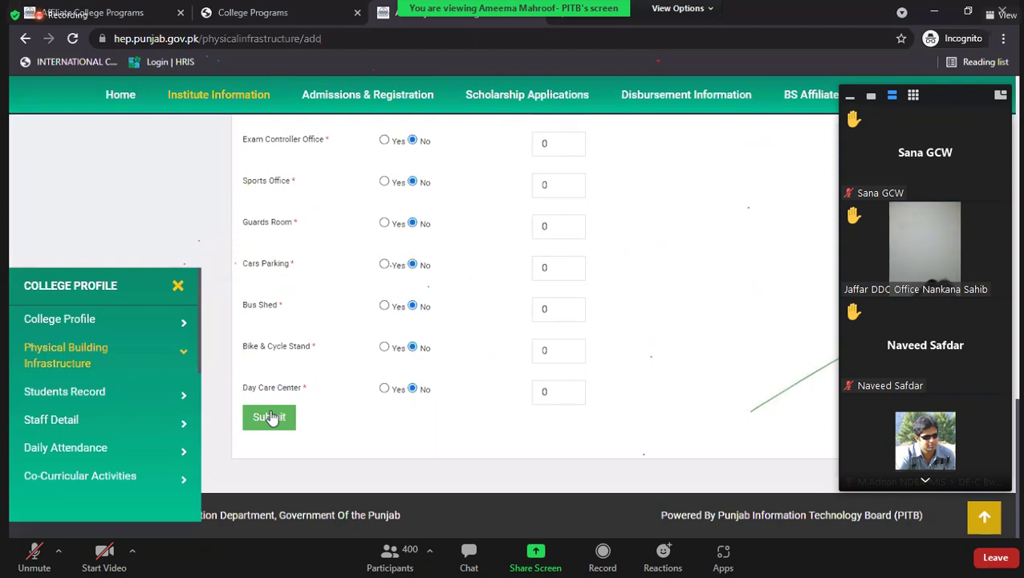
Step: Try to submit the physical building infrastructure form and reload its addpost page
click(270, 416)
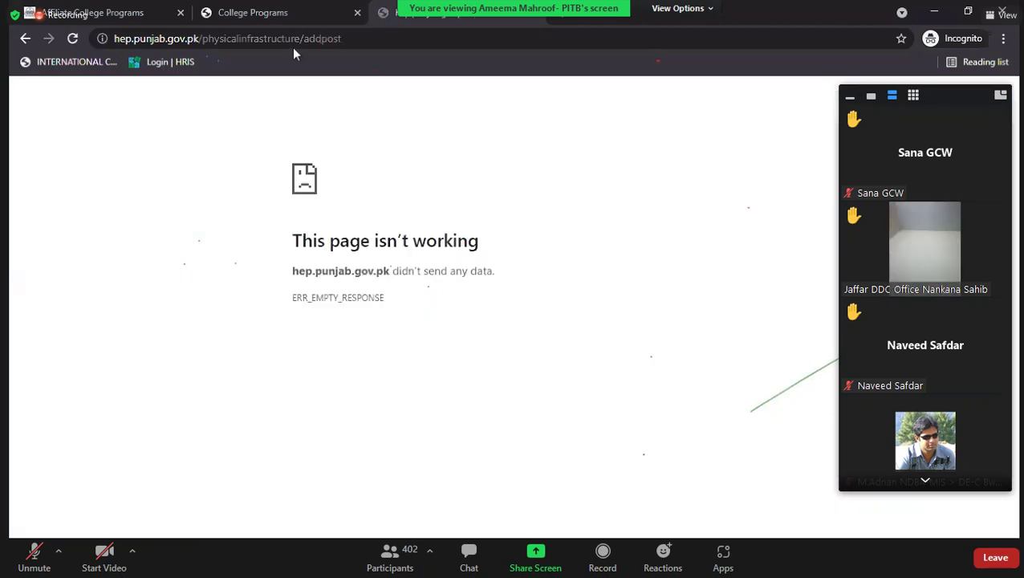
click(377, 40)
key(Return)
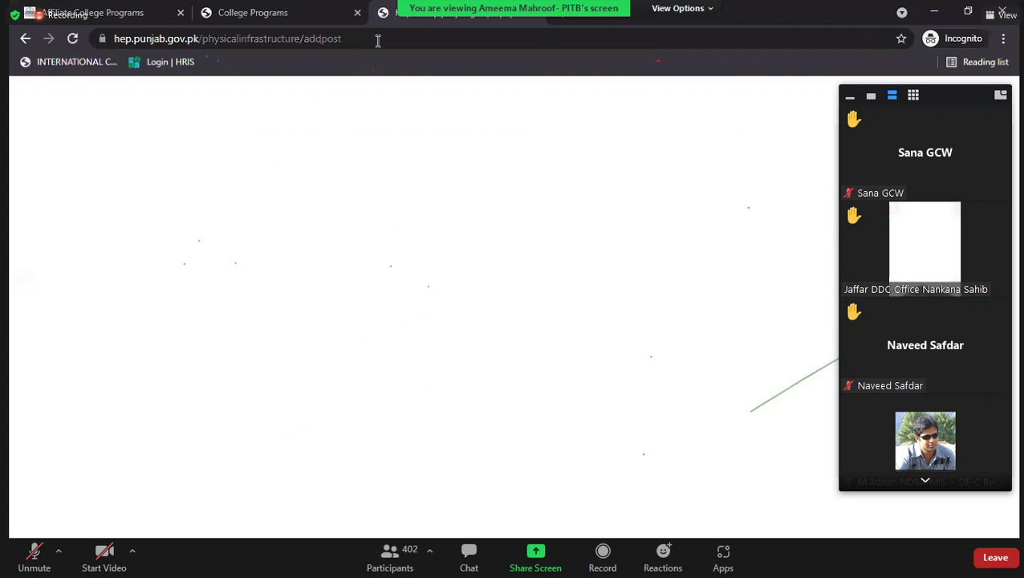
click(377, 41)
key(Return)
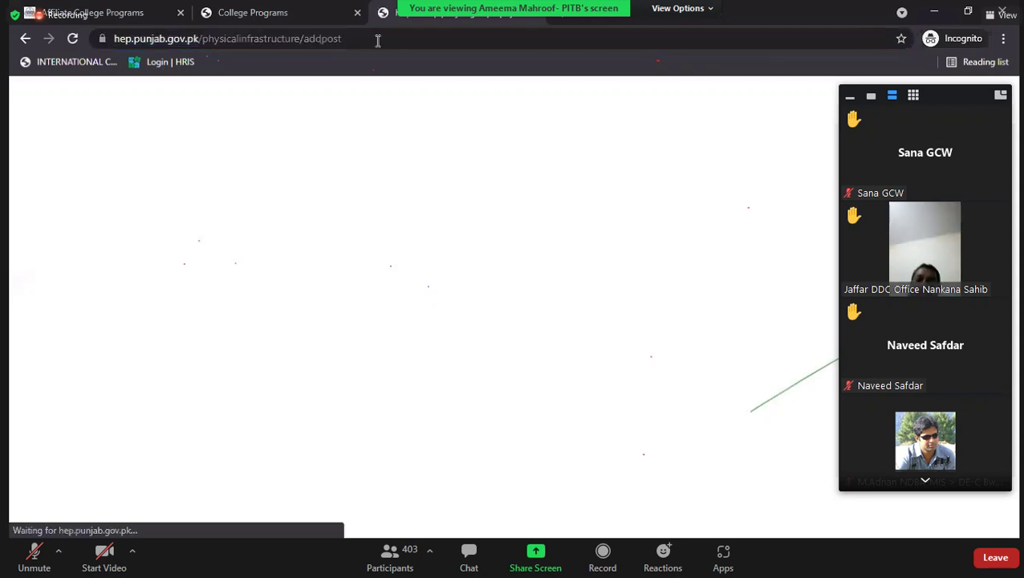
Step: Try to reopen the hep.punjab.gov.pk portal in the other browser tabs and a new one
click(357, 40)
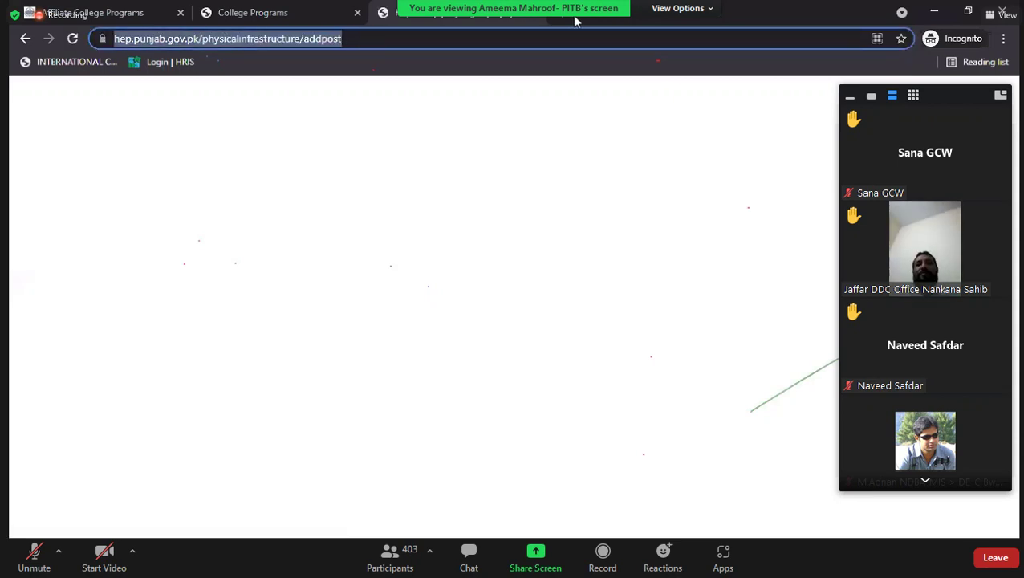
key(BackSpace)
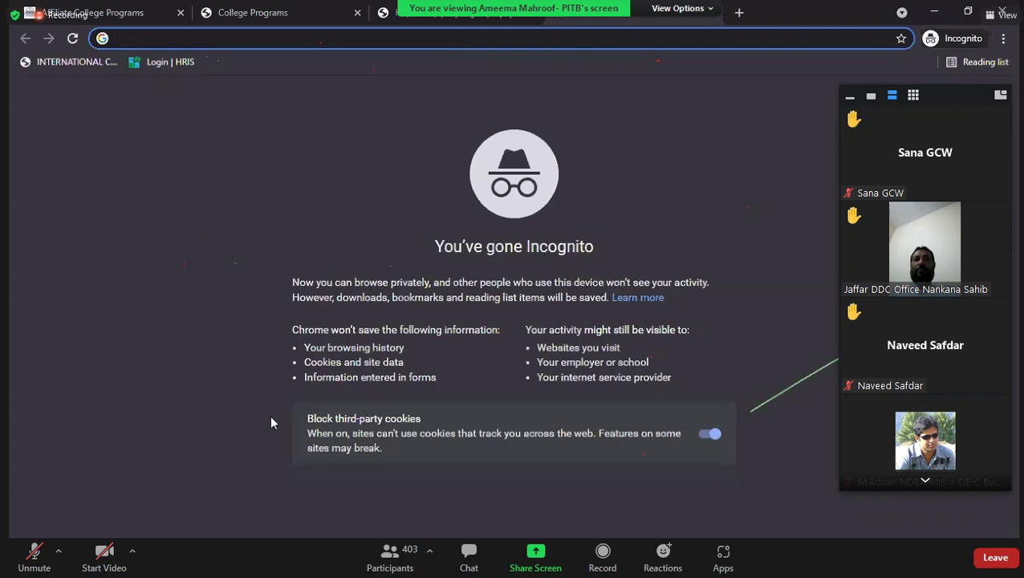
click(330, 44)
text(h)
key(Return)
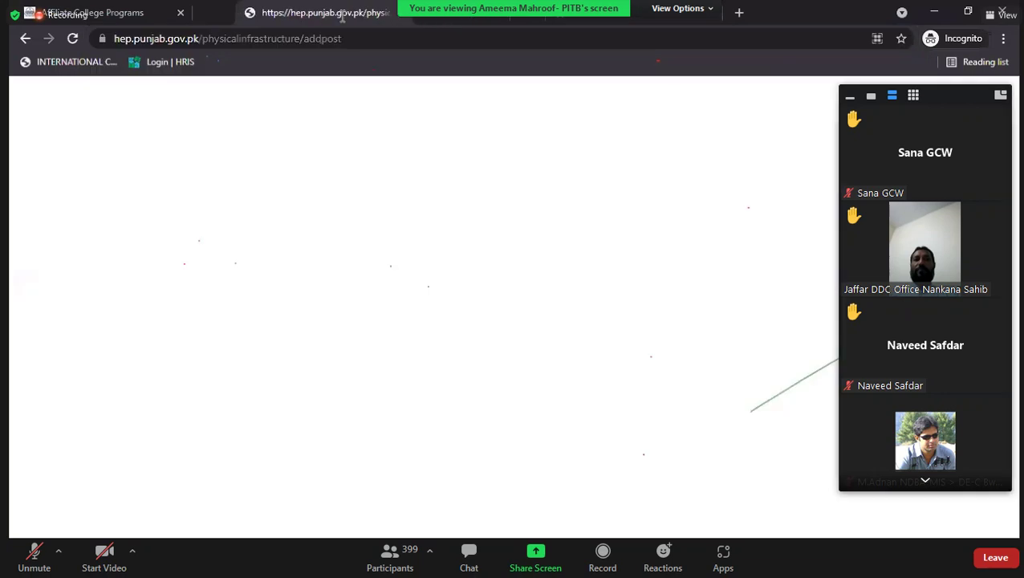
click(348, 38)
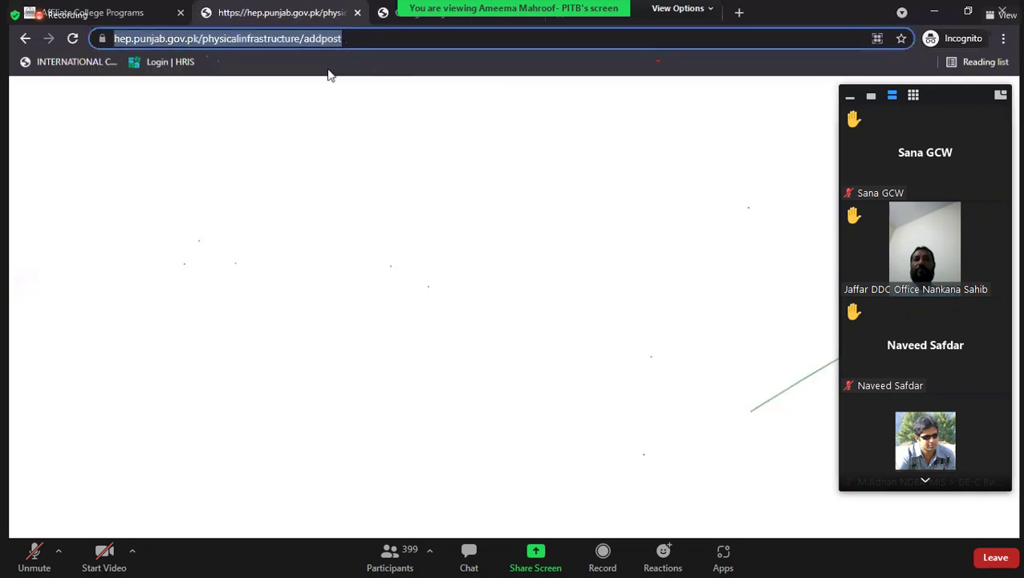
key(ctrl+Tab)
text(h)
key(Return)
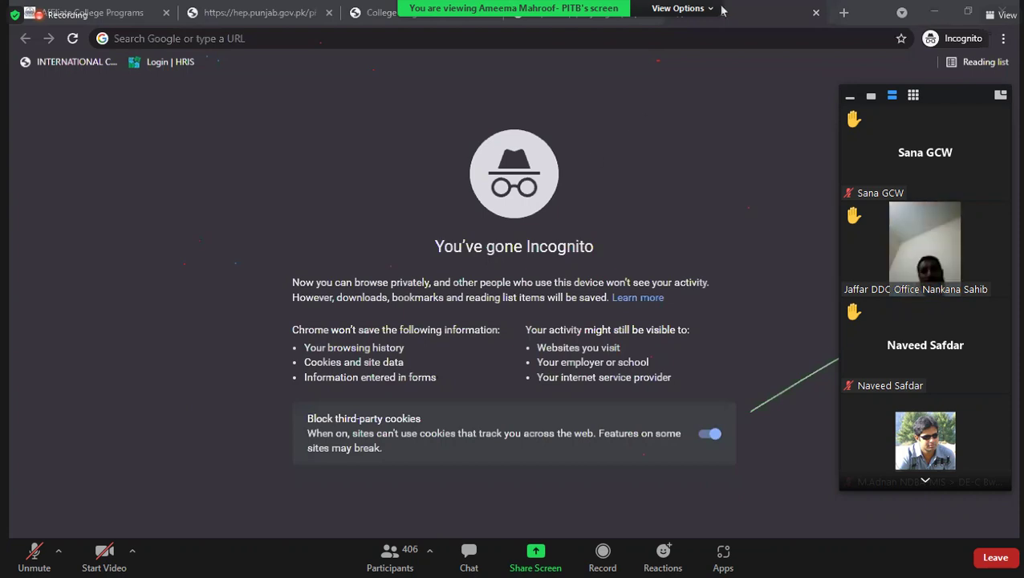
click(550, 32)
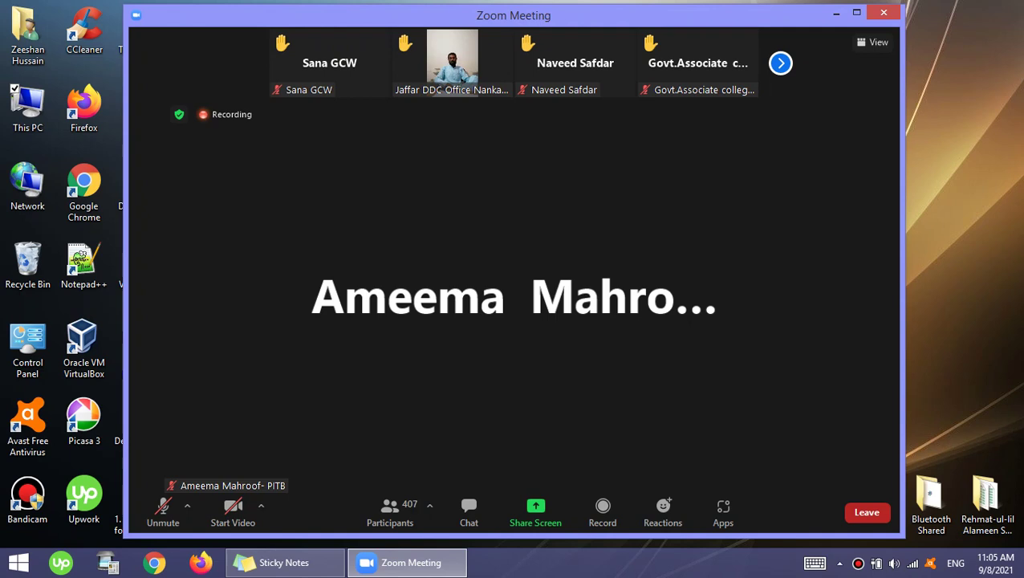
Step: Switch the Zoom meeting window to full screen, keeping the Speaker layout
click(873, 41)
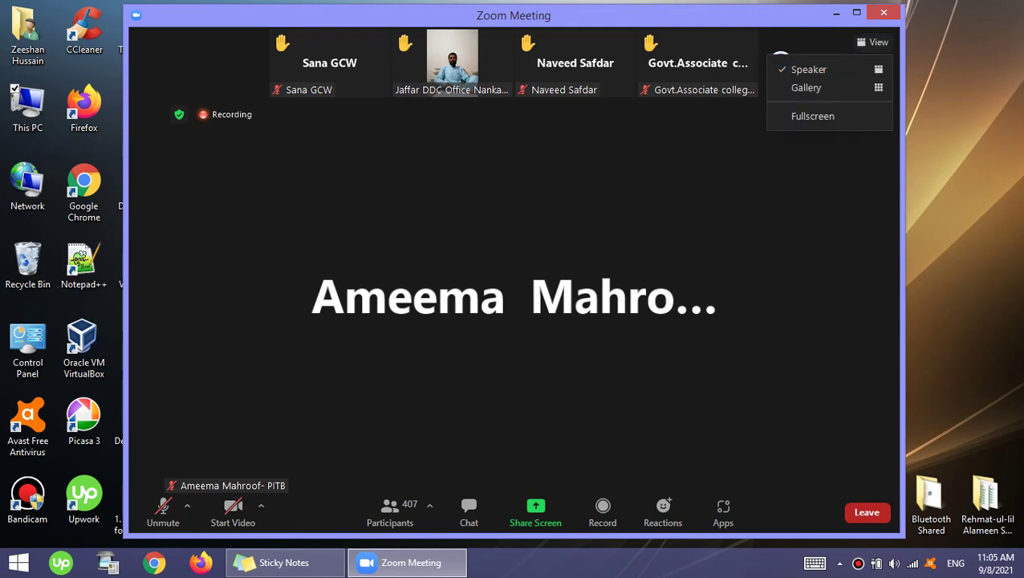
click(819, 114)
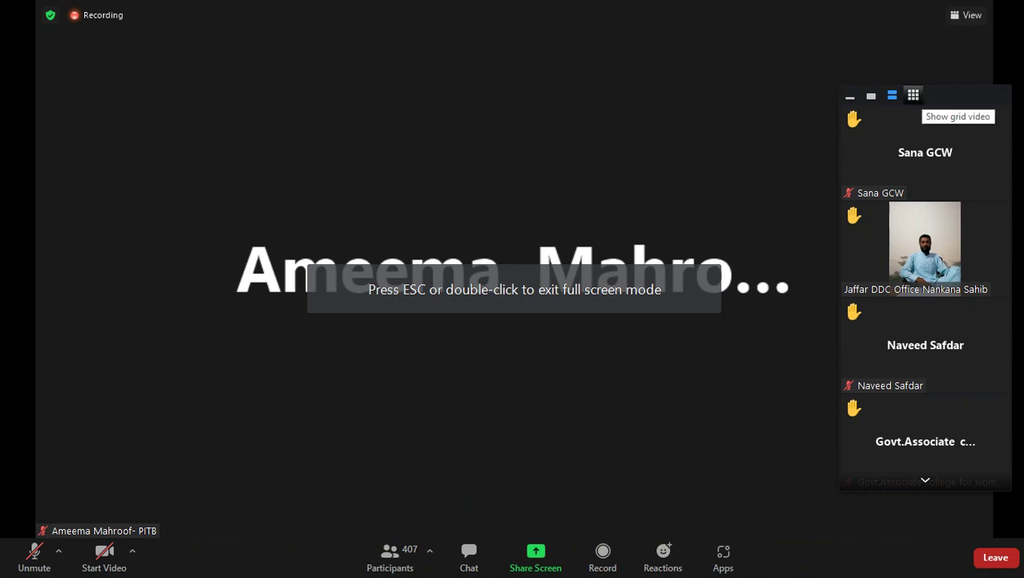
click(967, 15)
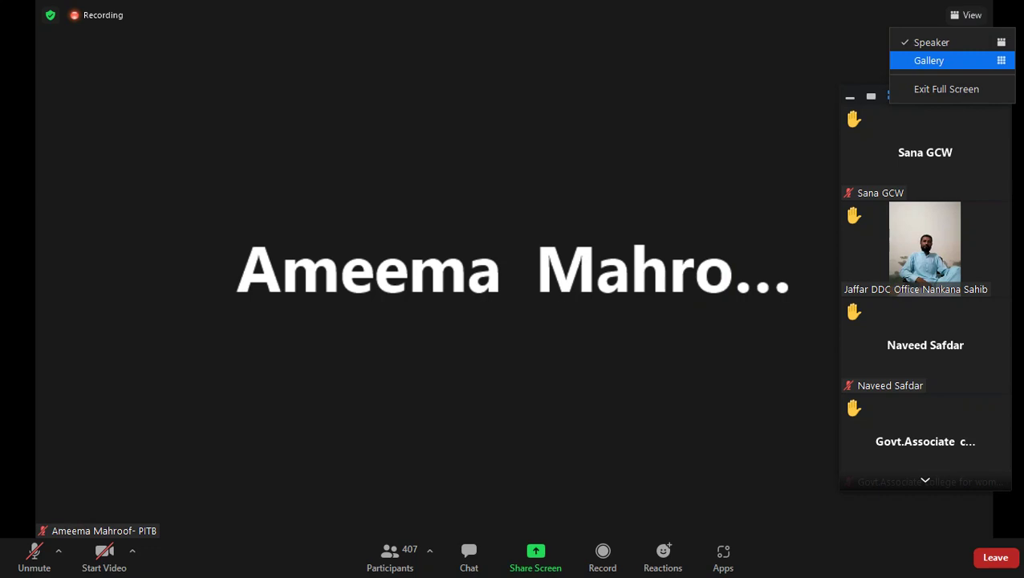
key(Escape)
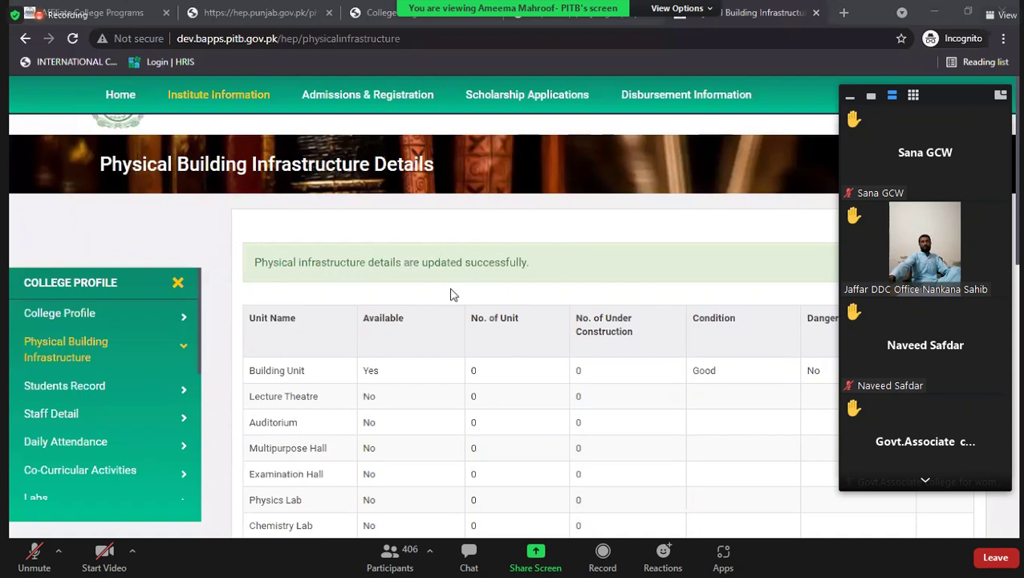
Step: Open the IT Labs page of the college profile and start a new IT lab entry
scroll(450, 294, down, 5)
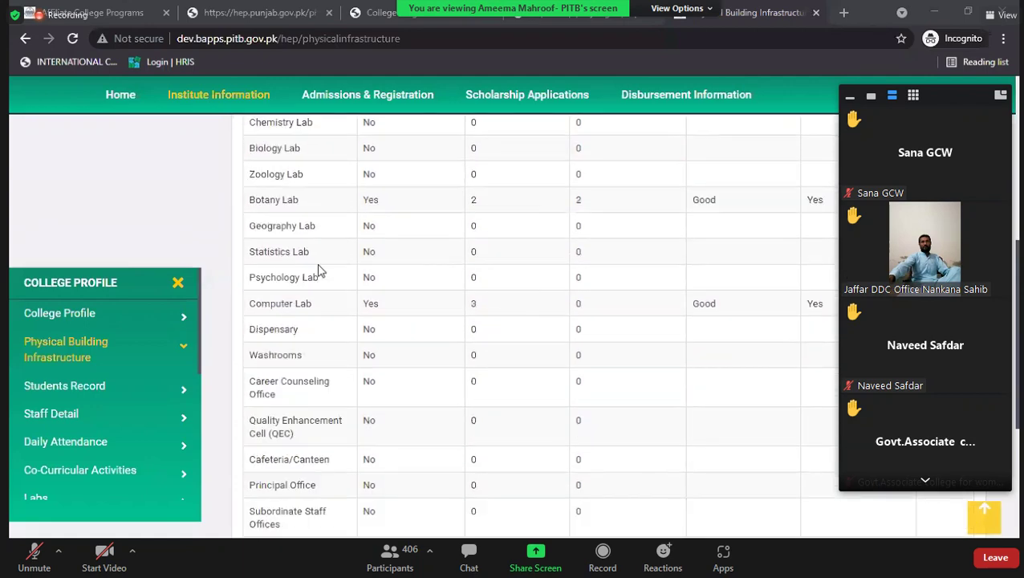
scroll(450, 269, down, 1)
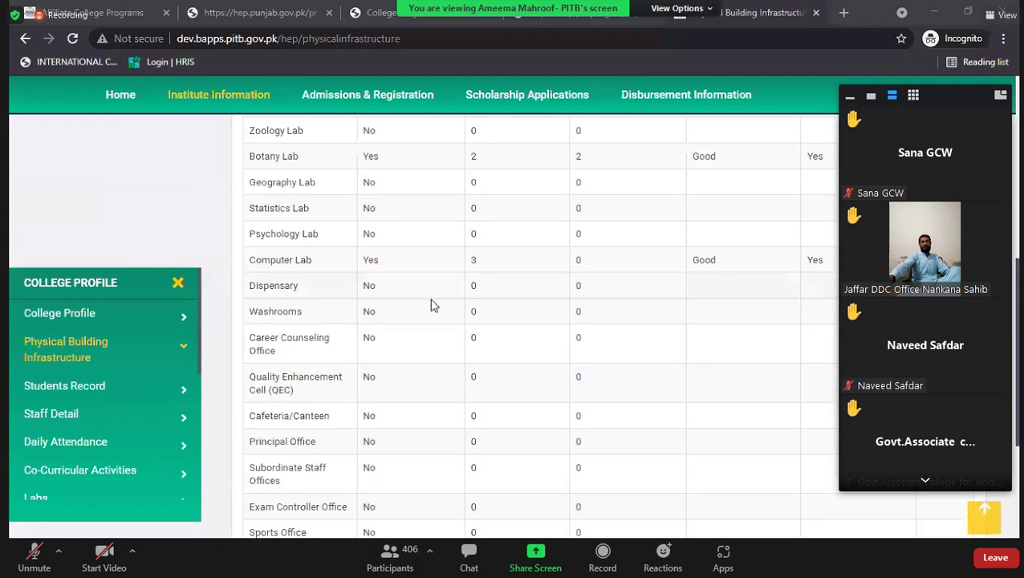
scroll(102, 381, up, 3)
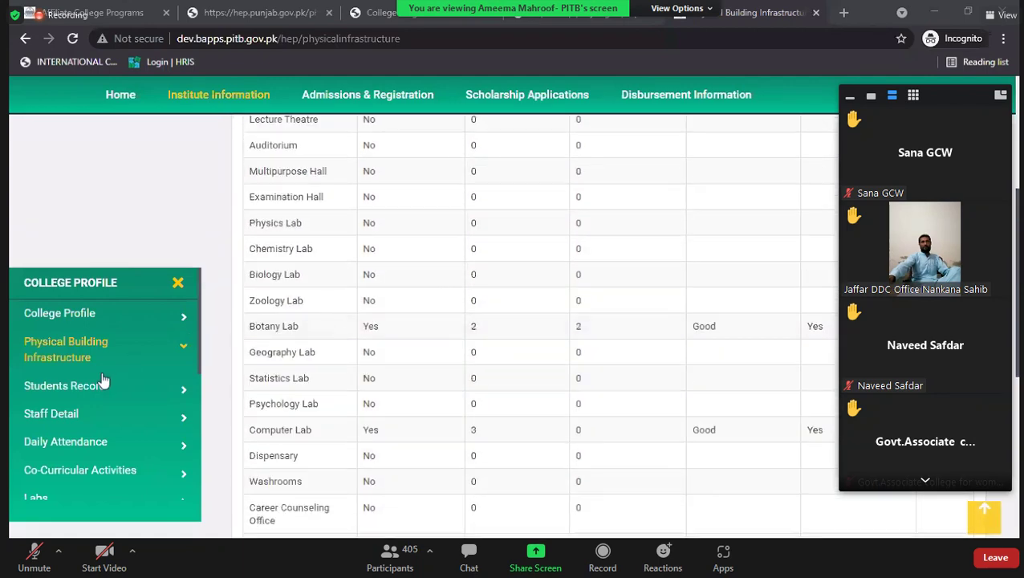
scroll(35, 405, down, 2)
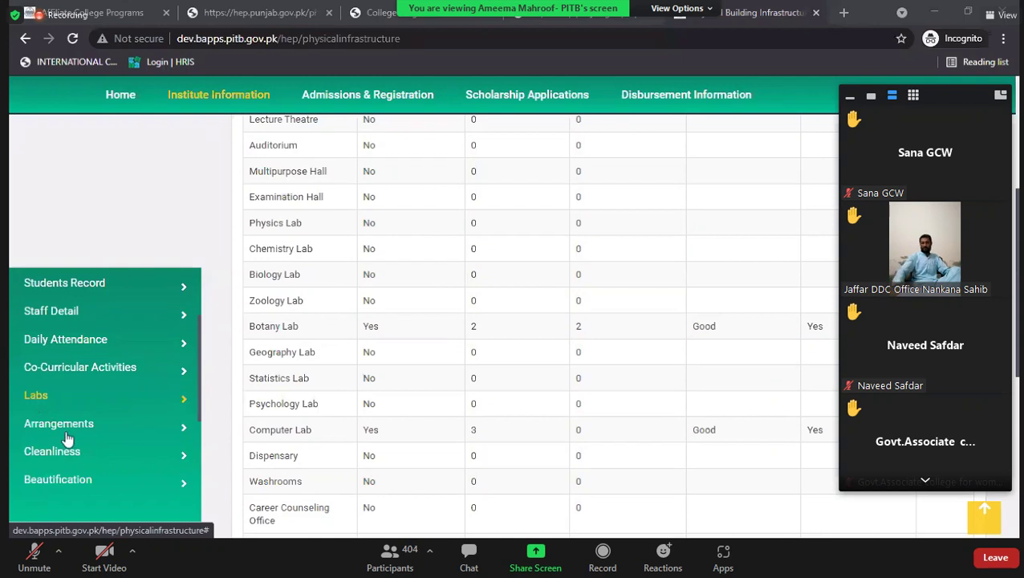
click(58, 408)
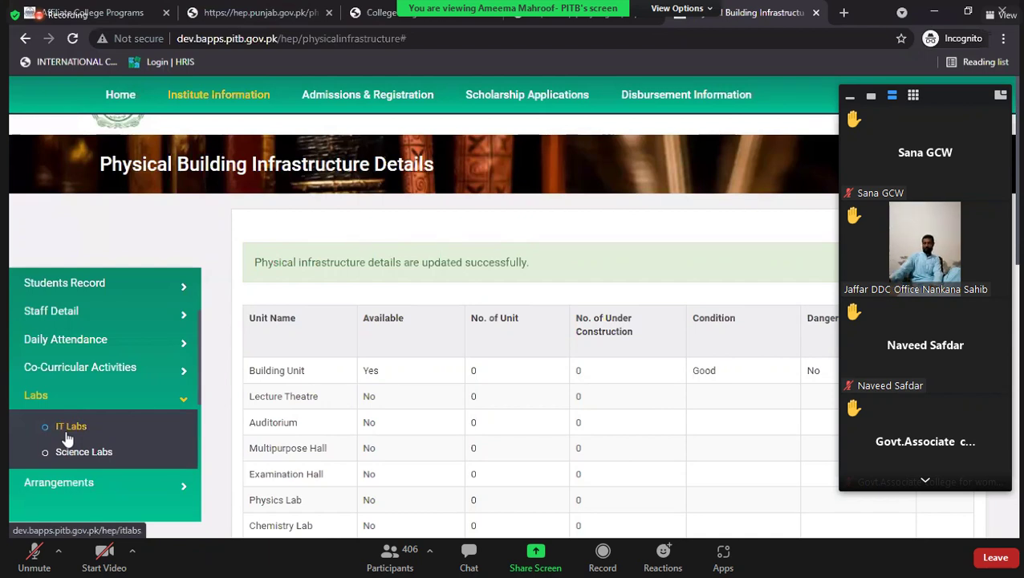
click(68, 434)
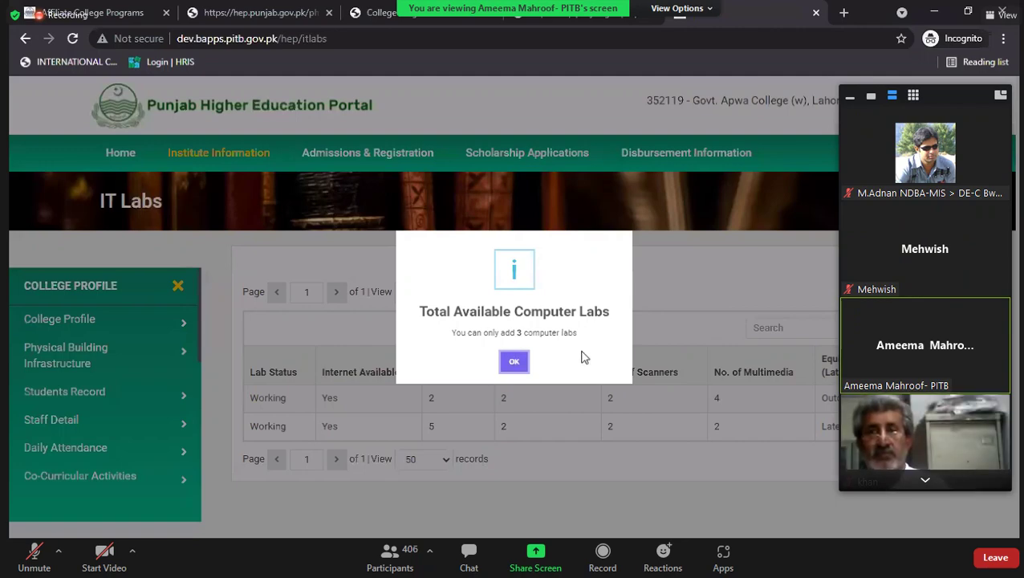
key(Return)
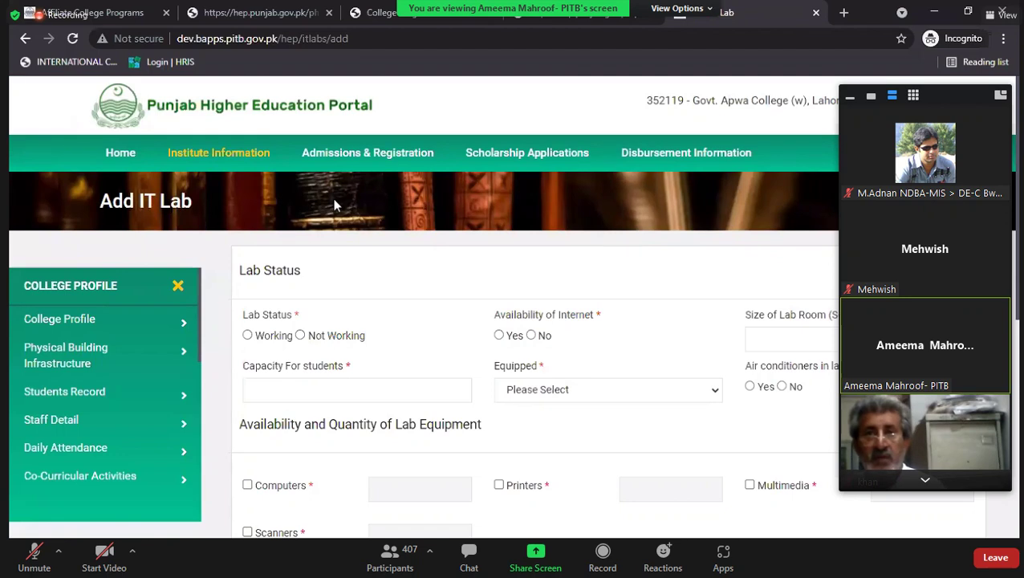
Step: Set the lab status to Working, internet availability to Yes and the lab room size to 6000
scroll(336, 206, down, 2)
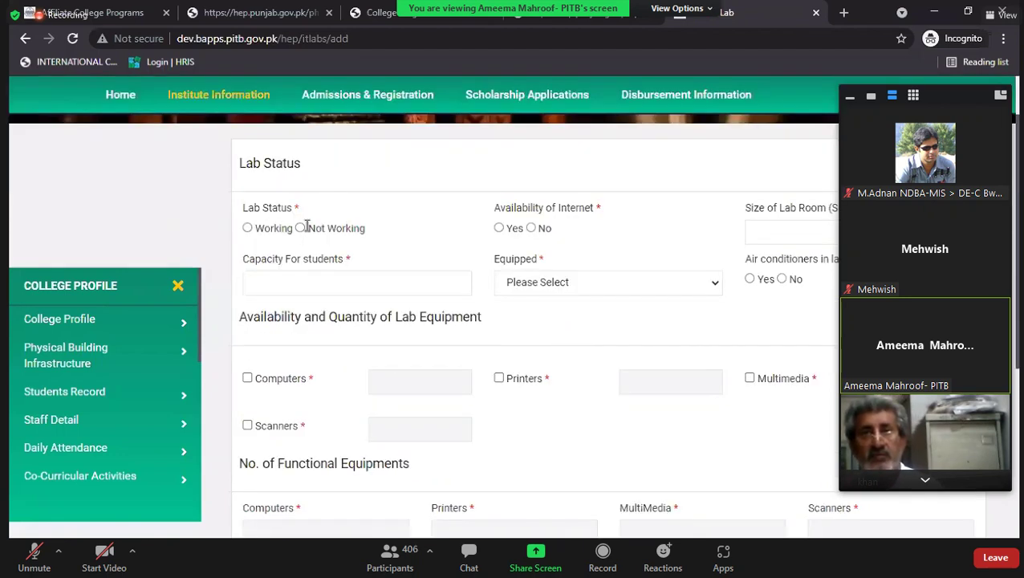
click(247, 228)
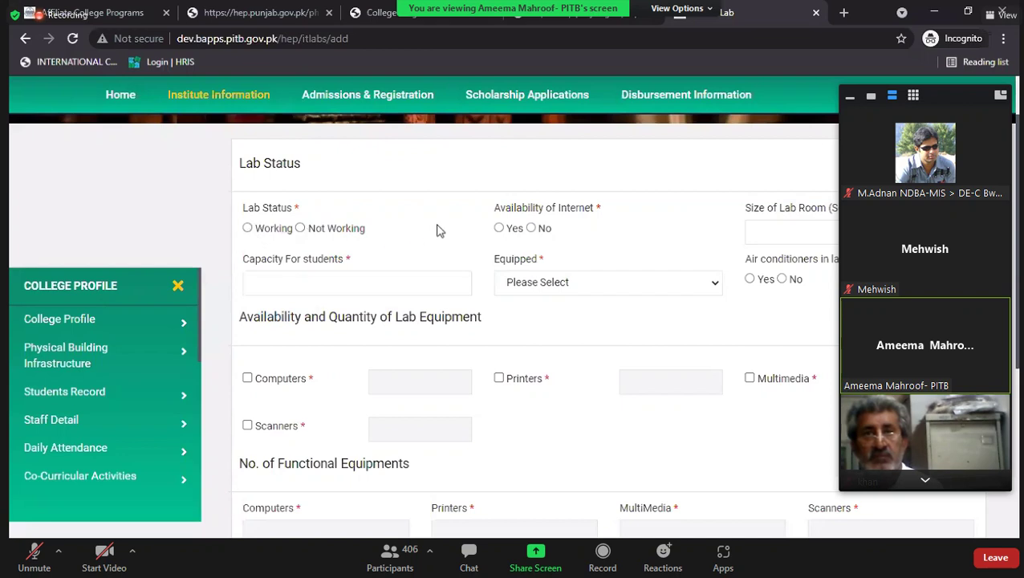
click(499, 229)
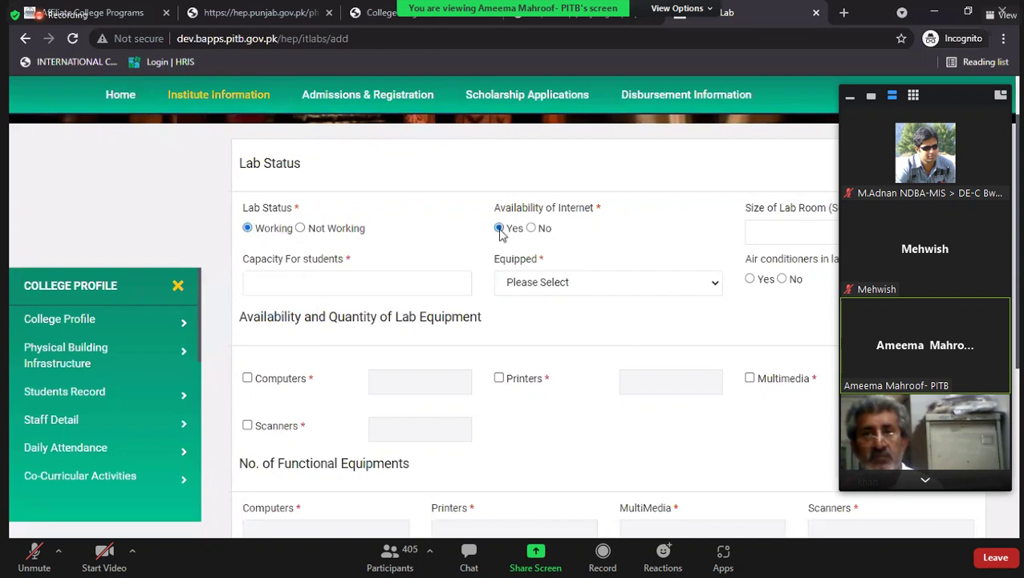
click(807, 230)
text(600)
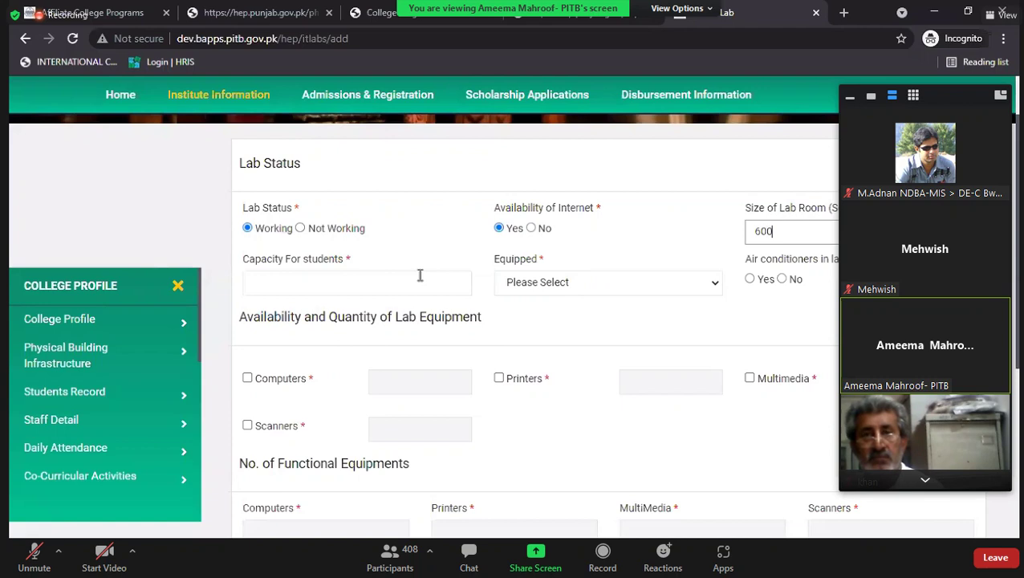
text(0)
Step: Set the student capacity to 20, the equipped level to Fully and air conditioners to No
click(419, 276)
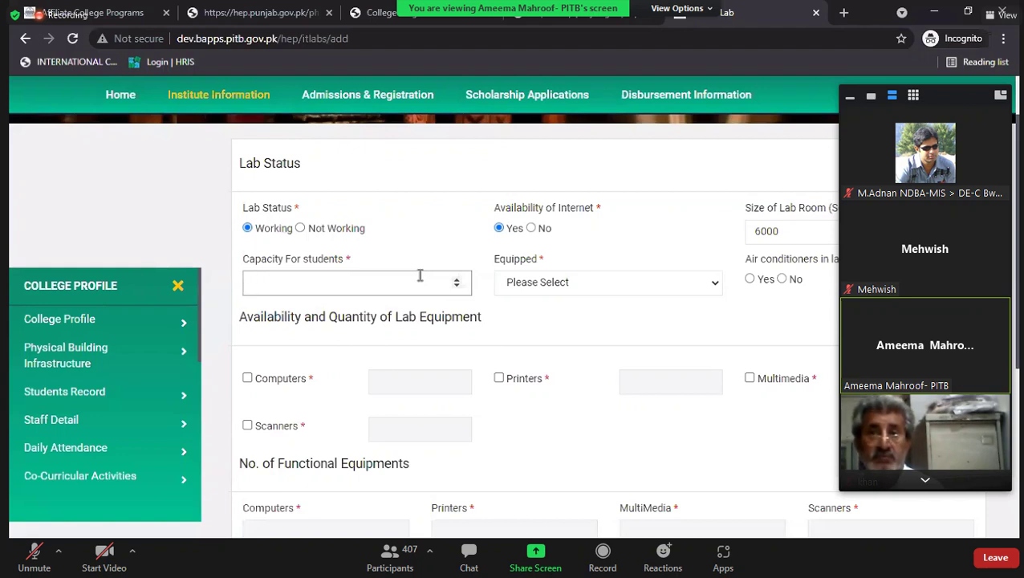
text(20)
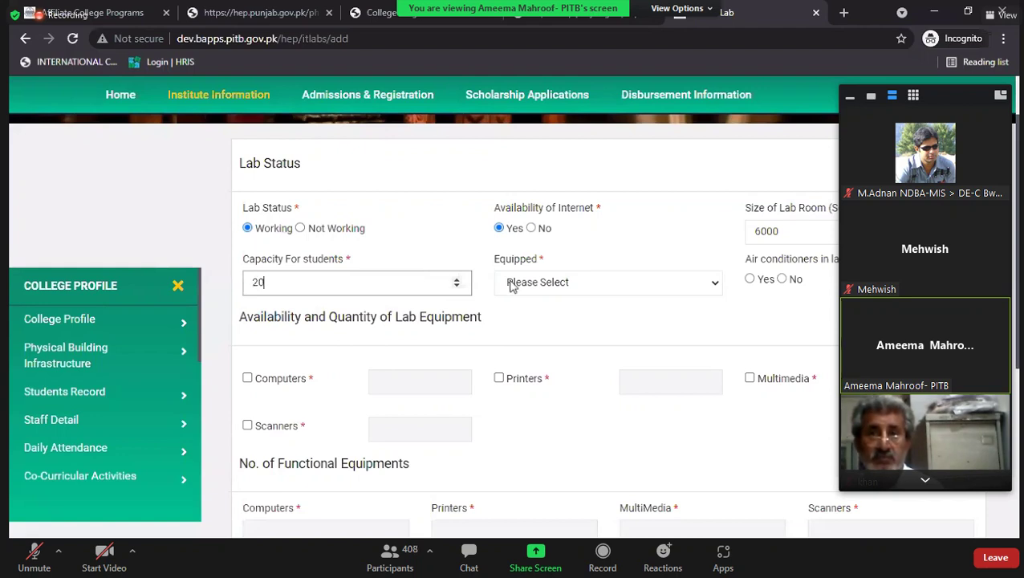
click(521, 286)
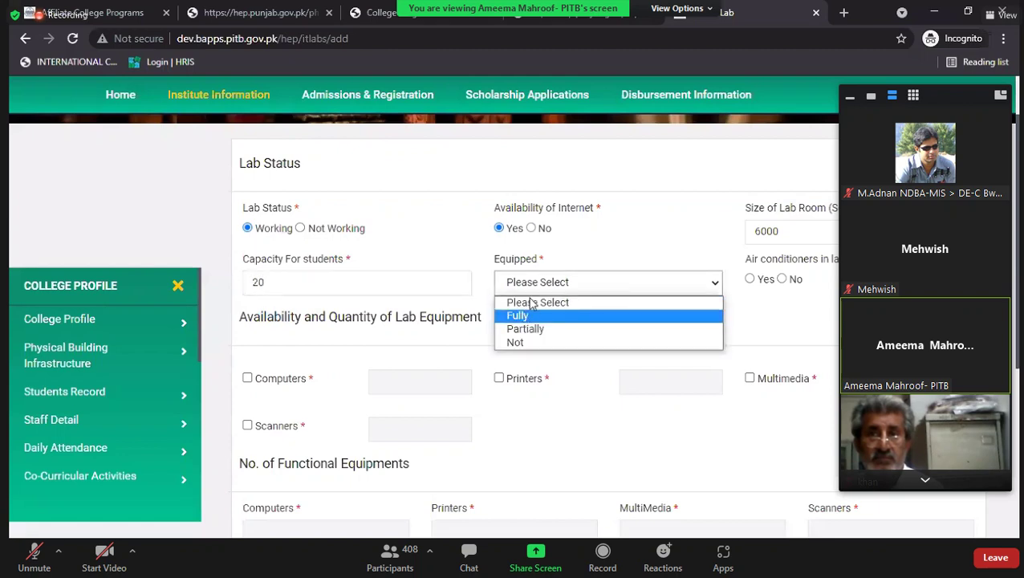
click(528, 314)
click(529, 291)
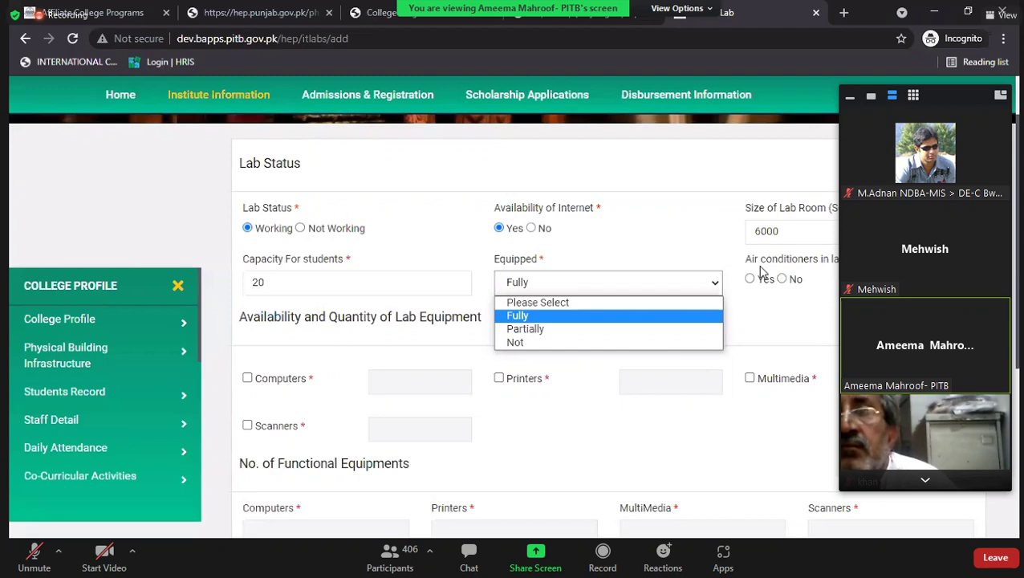
click(782, 279)
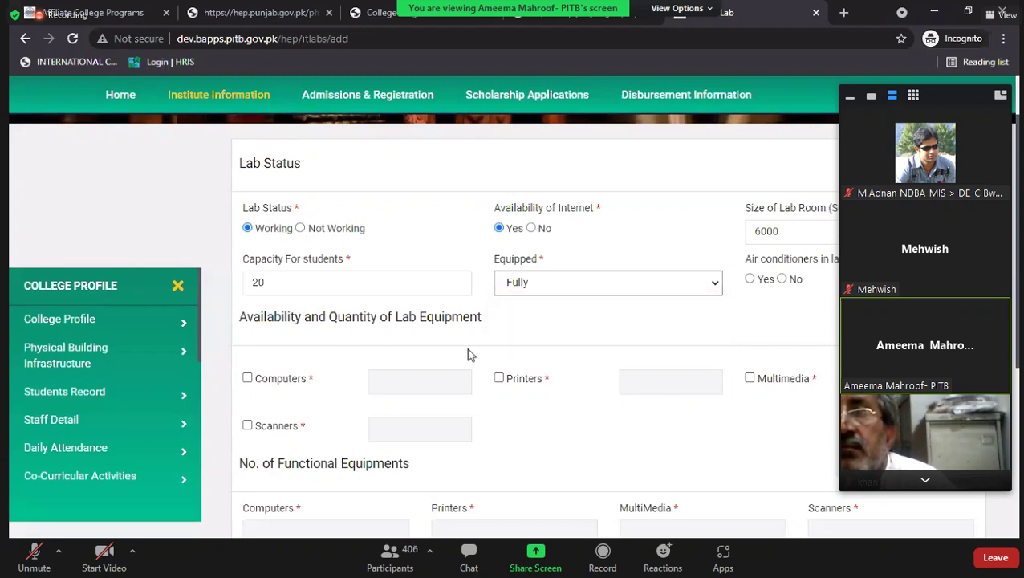
Step: Mark computers and printers as available in the lab, with a quantity of 10 each
scroll(433, 365, down, 1)
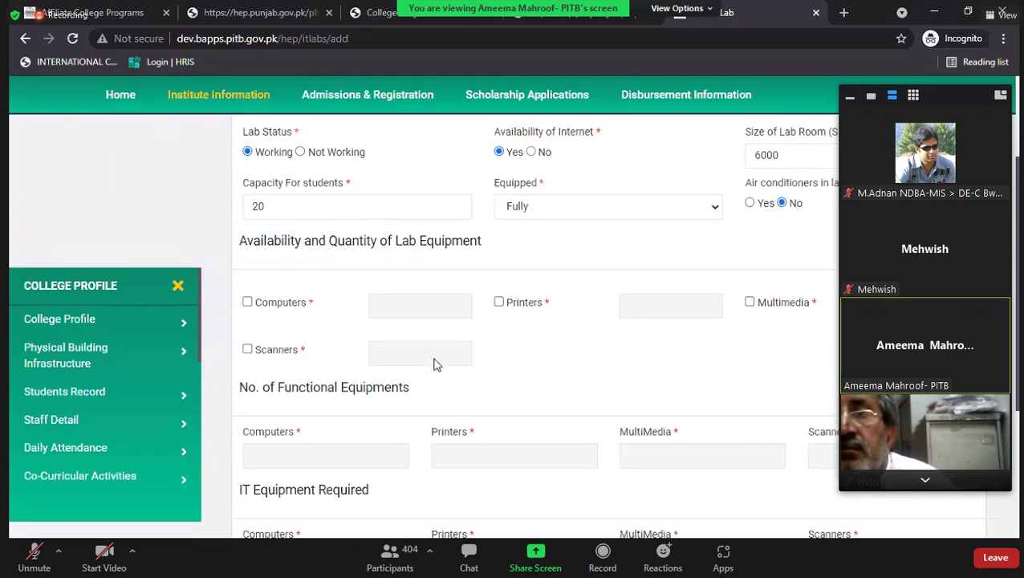
scroll(433, 365, down, 1)
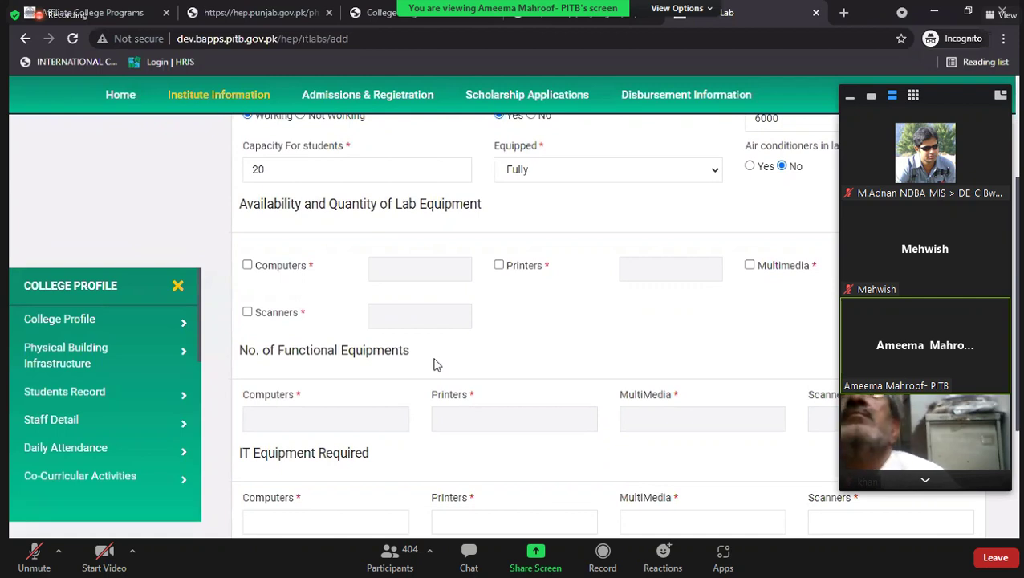
click(270, 268)
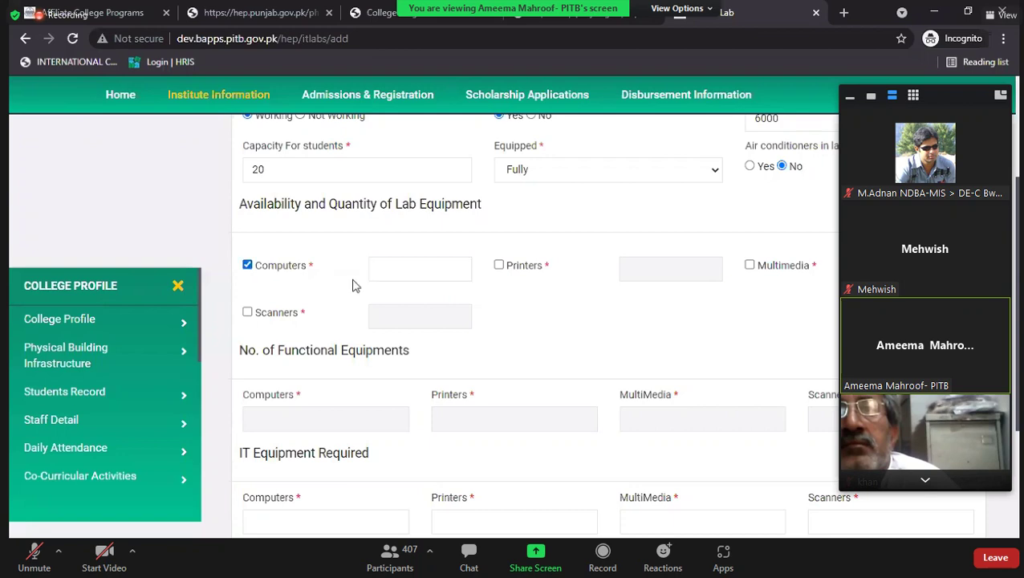
click(383, 275)
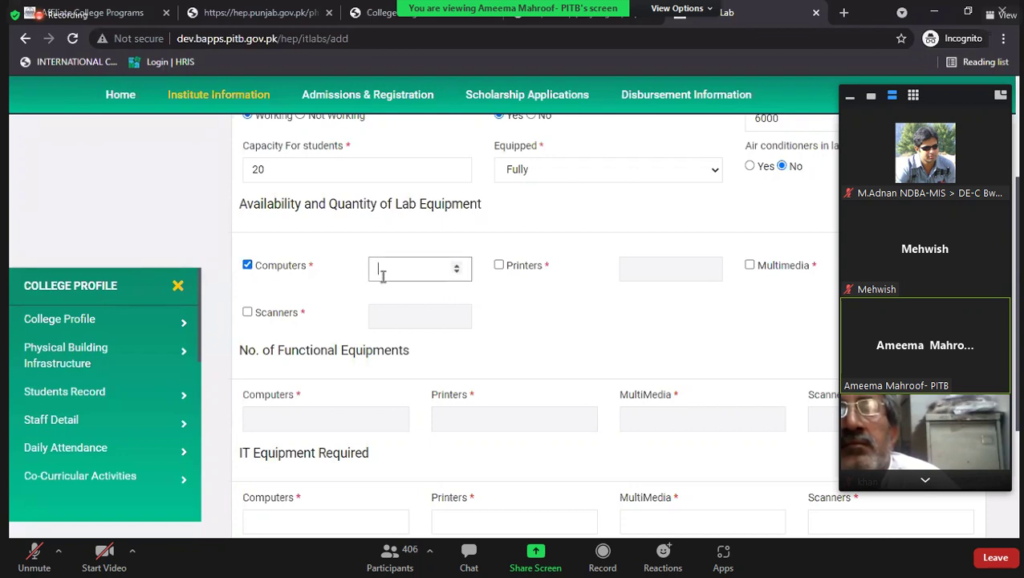
text(10)
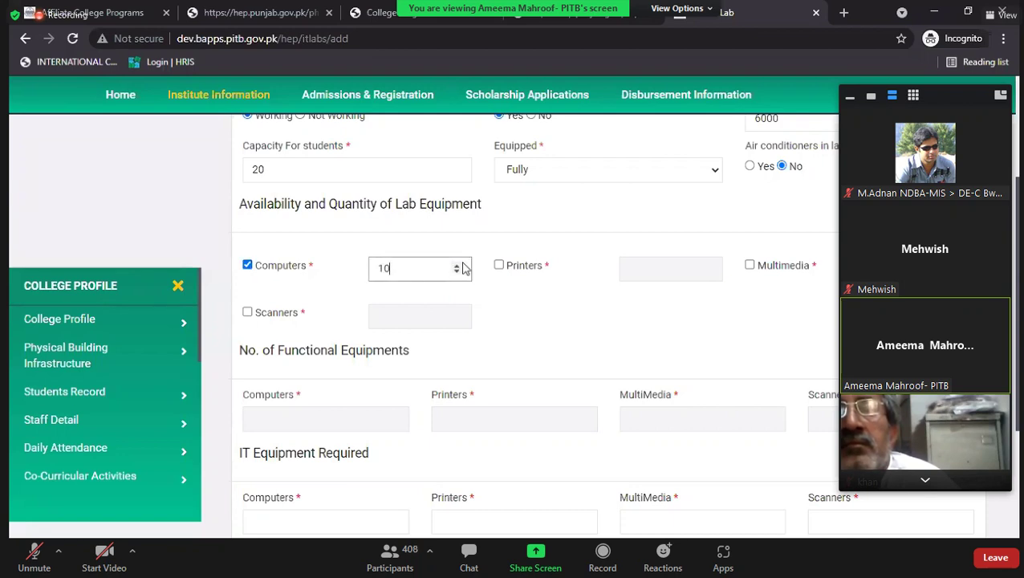
click(500, 266)
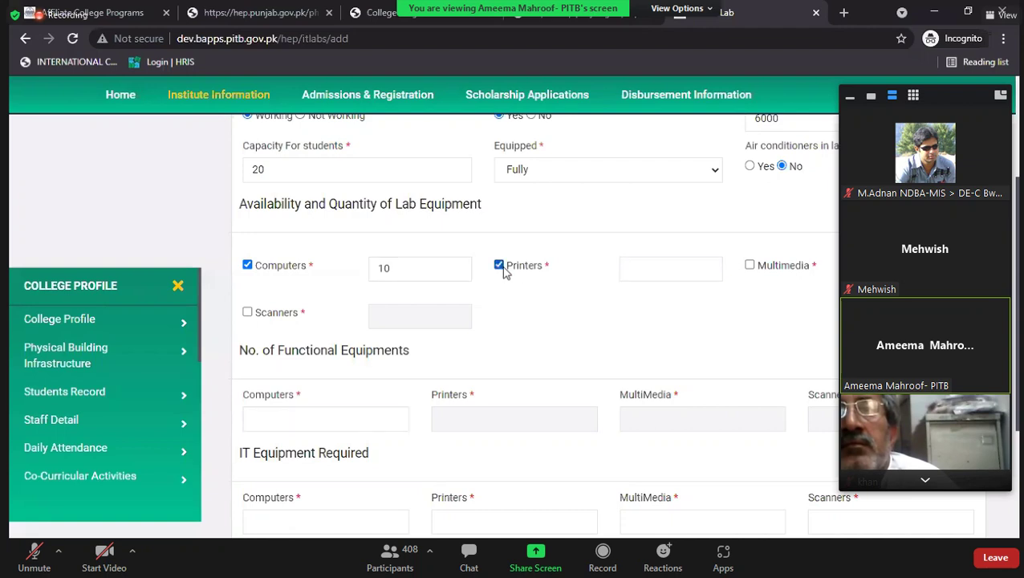
click(635, 268)
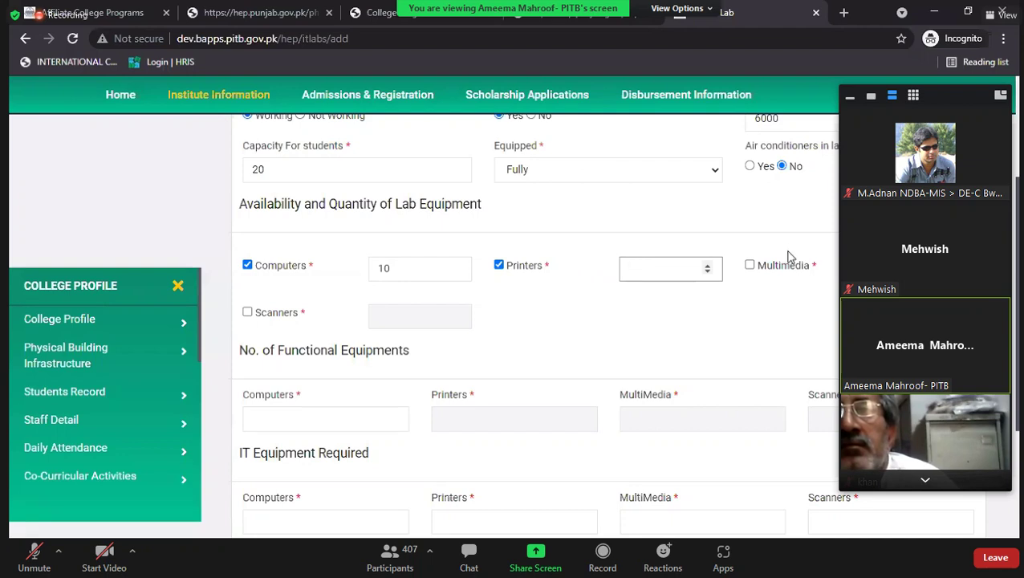
text(10)
Step: Mark multimedia and scanners as available in the lab, with a quantity of 5 each
click(750, 265)
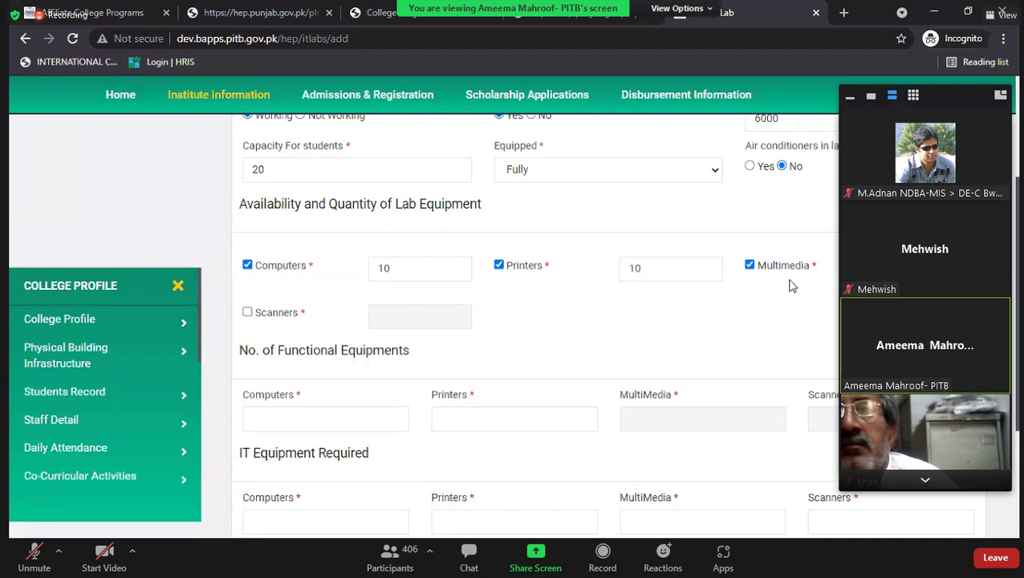
click(249, 314)
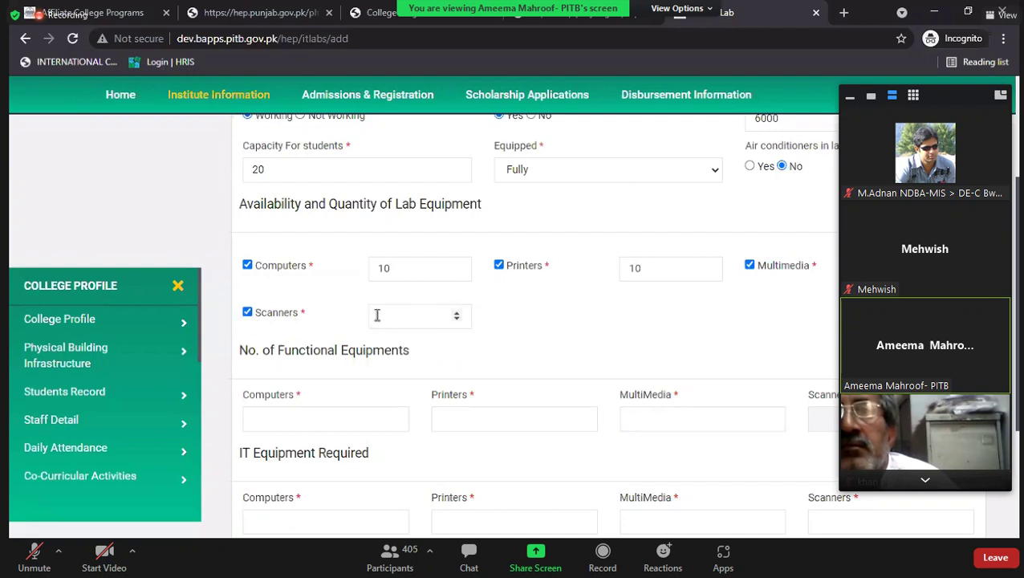
key(Tab)
text(5)
Step: Set the functional equipment numbers to 5 computers, 5 printers, 2 multimedia and 1 scanner
scroll(314, 339, down, 1)
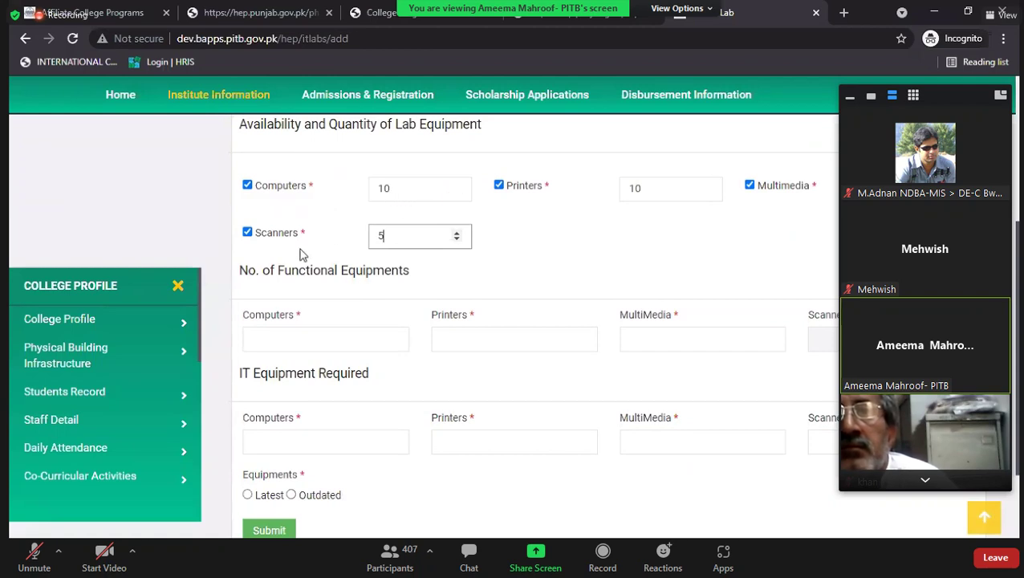
scroll(288, 287, down, 1)
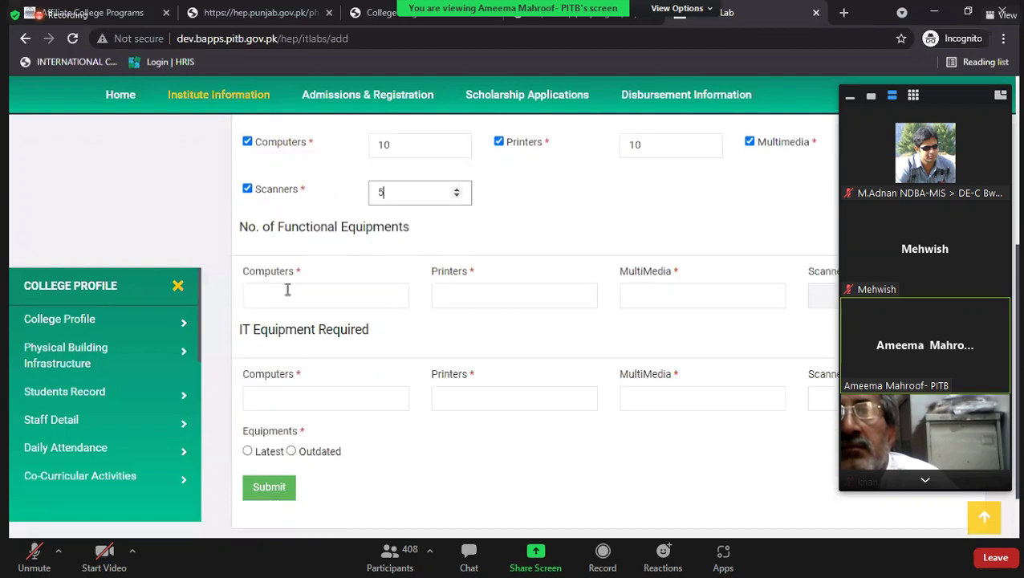
click(287, 290)
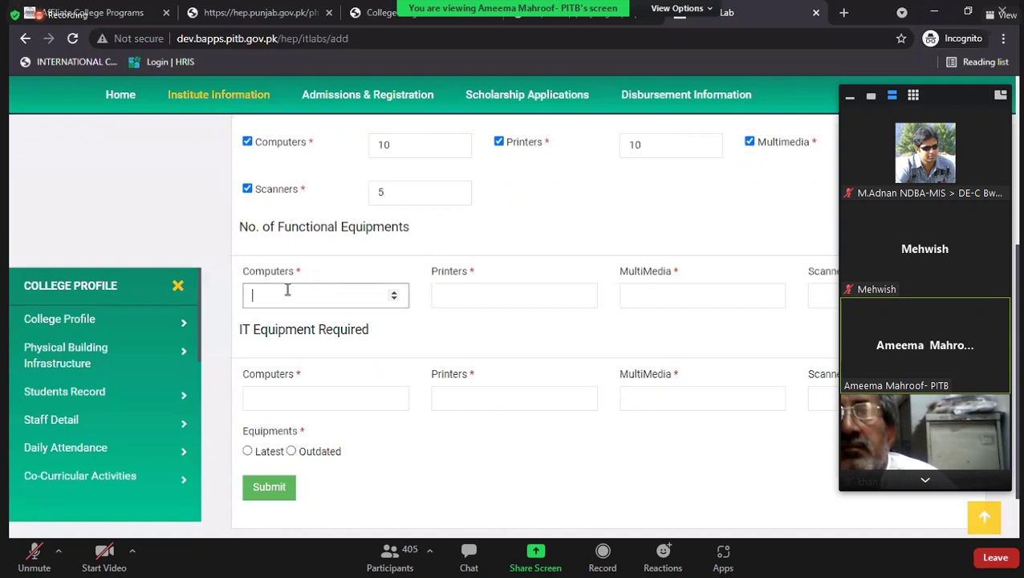
text(5)
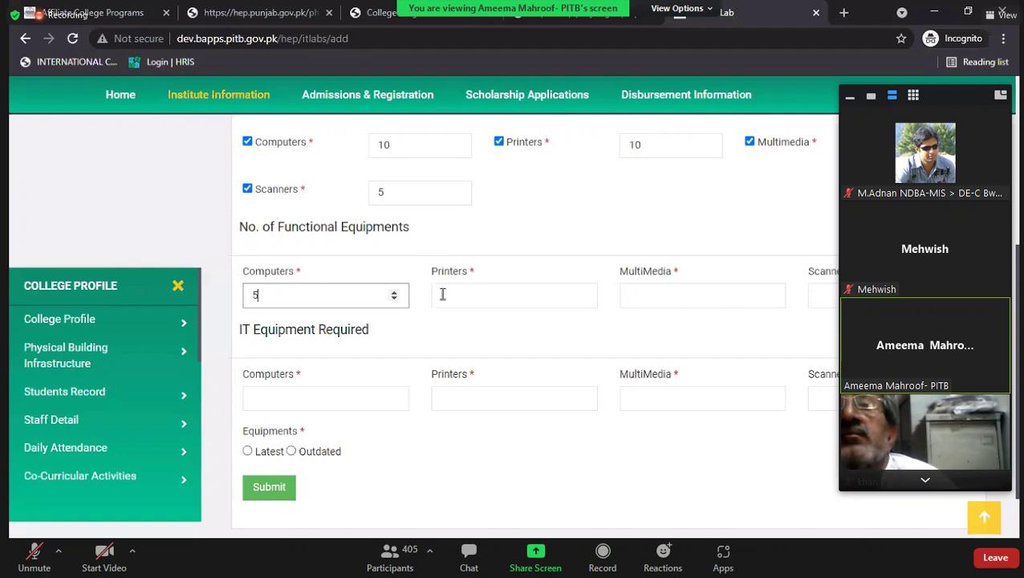
key(Tab)
text(3)
key(Tab)
text(2)
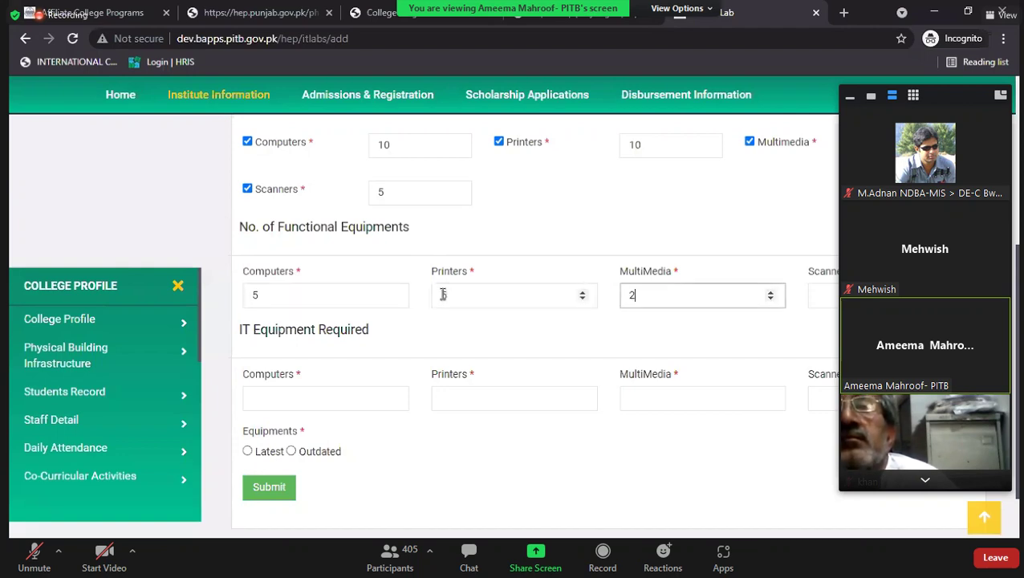
key(Tab)
text(1)
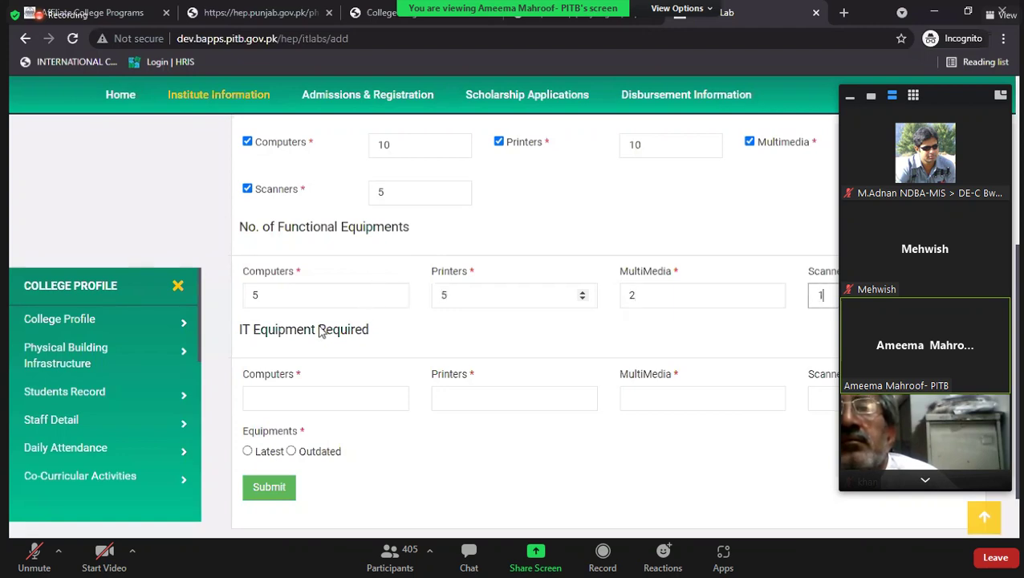
Step: Set the required IT equipment to 10 each for computers, printers, multimedia and scanners
scroll(289, 337, down, 1)
click(287, 339)
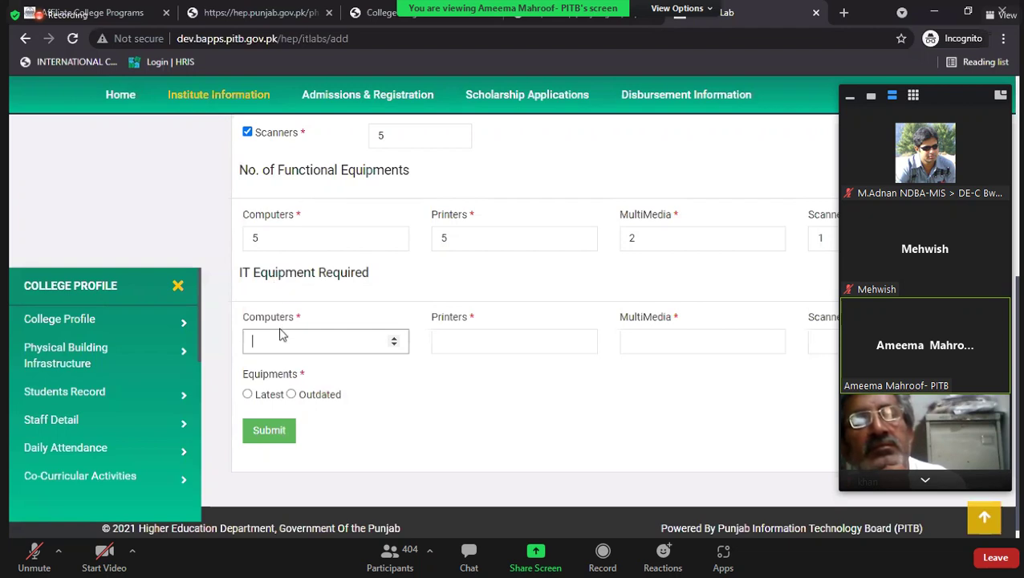
text(10)
key(Tab)
text(10)
key(Tab)
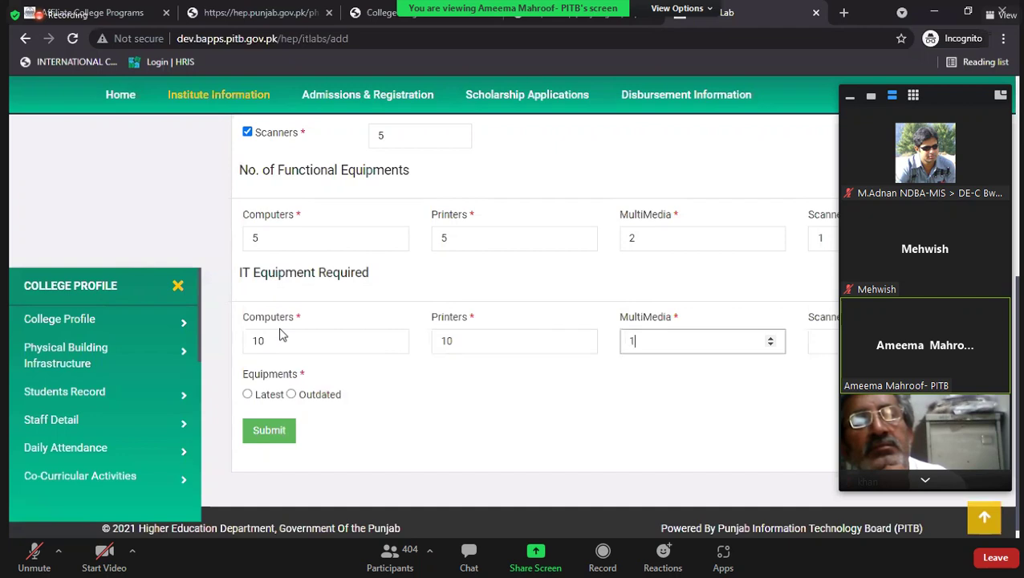
text(10)
key(Tab)
text(10)
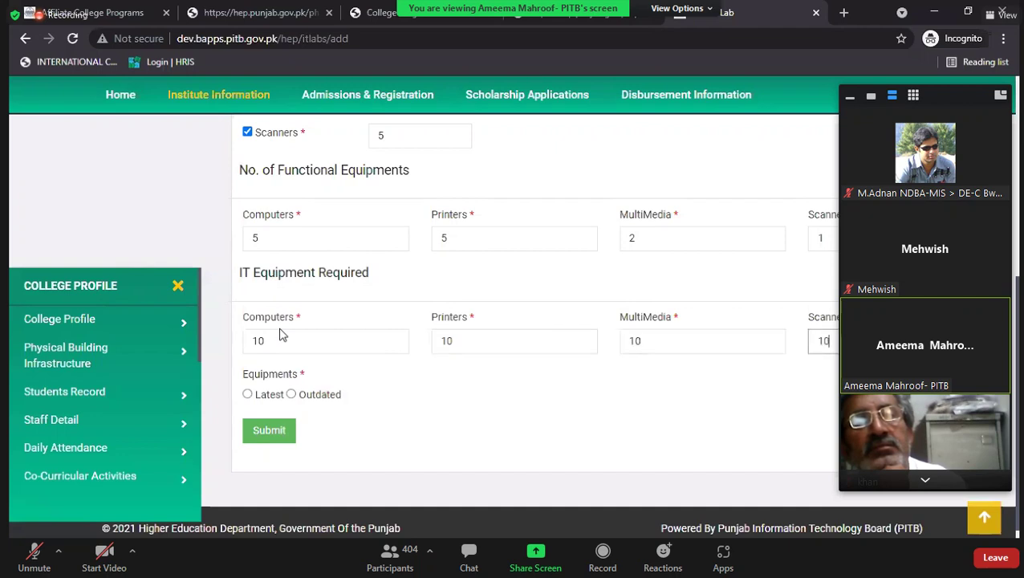
Step: Rate the lab equipment as Latest, submit the IT lab record and dismiss the computer lab limit notice
click(248, 395)
scroll(353, 336, down, 1)
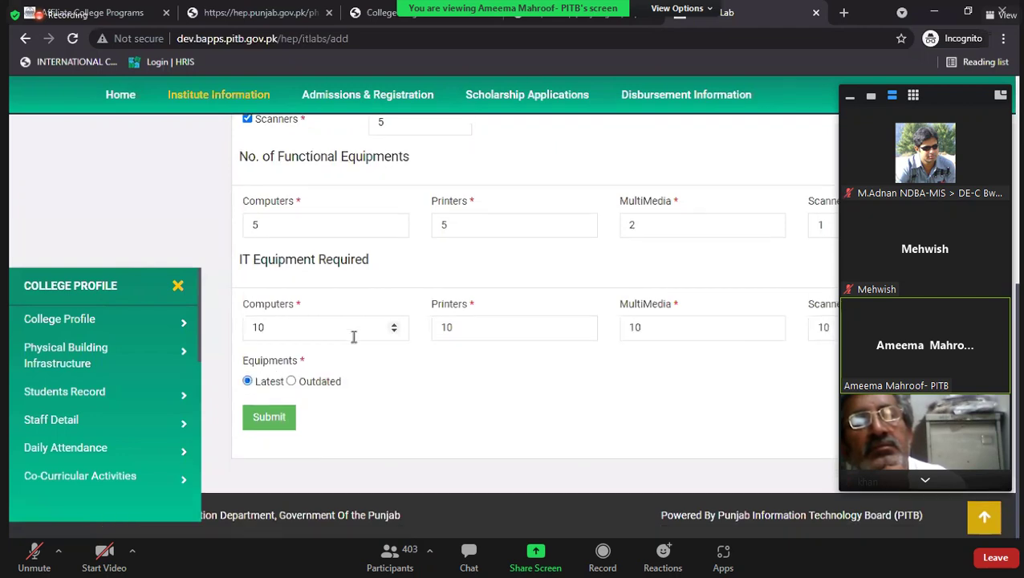
click(273, 417)
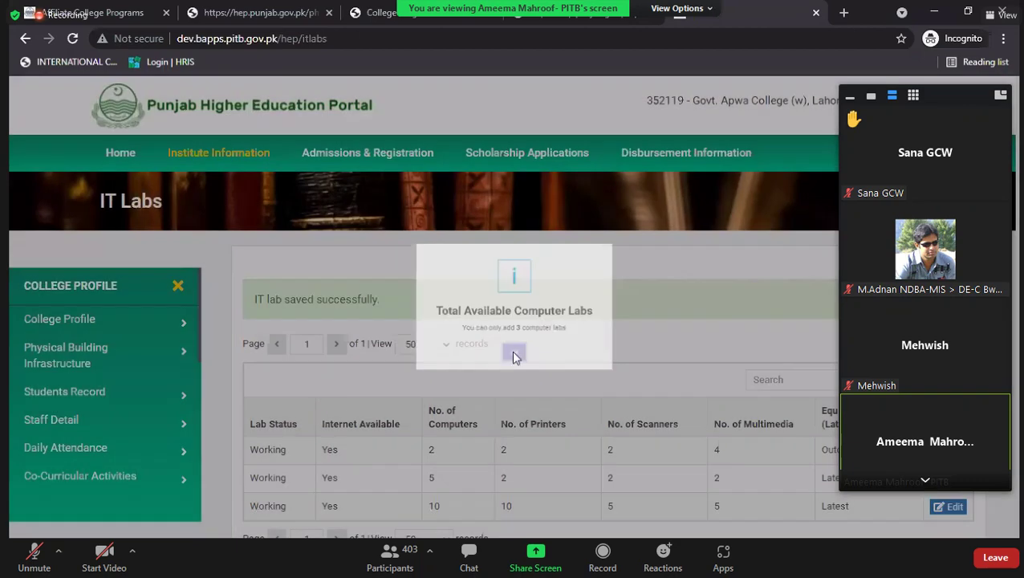
click(514, 361)
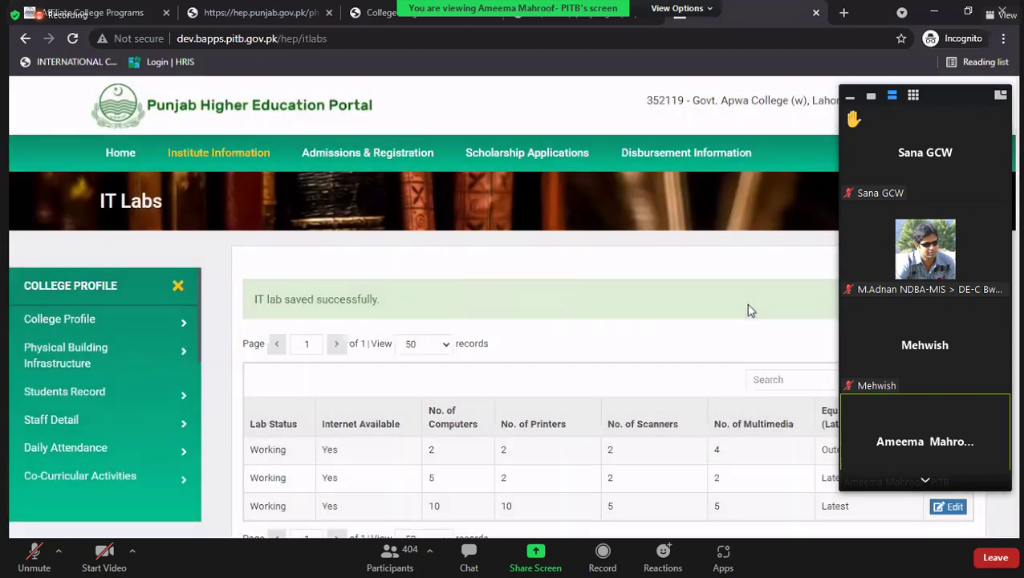
Step: Go to the Students Record page of the college profile and open the records for editing
scroll(750, 311, down, 1)
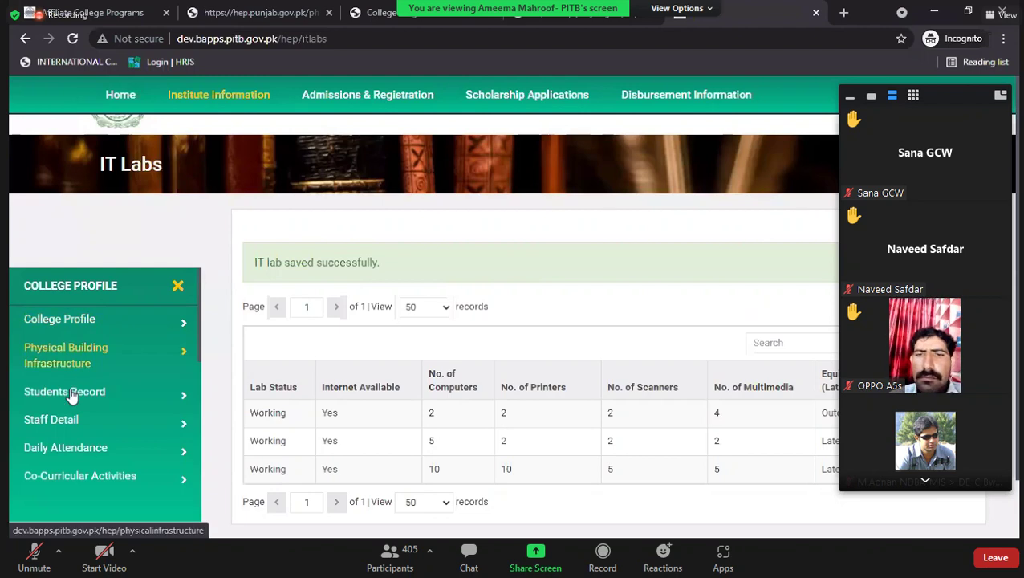
scroll(68, 385, down, 1)
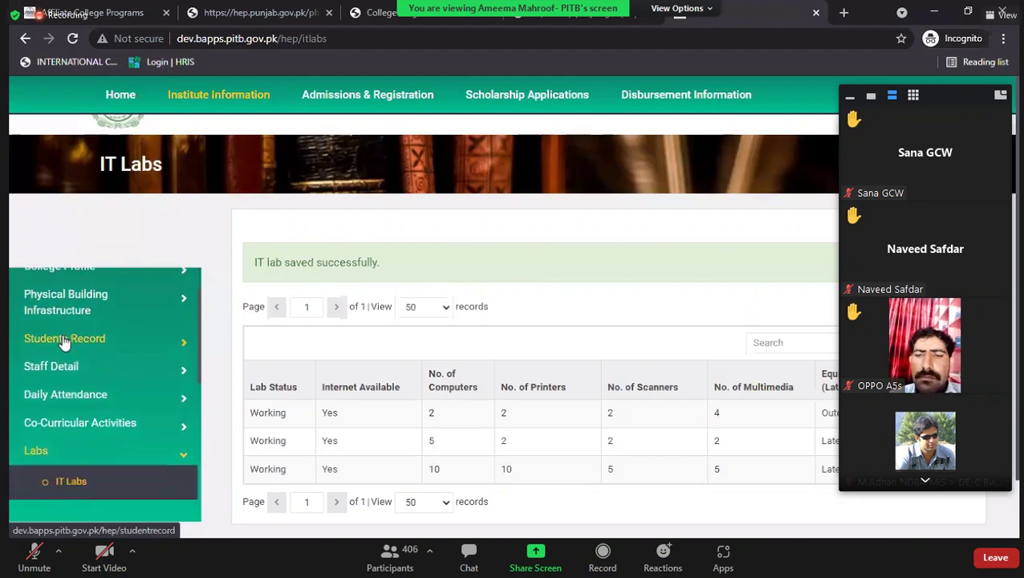
click(64, 340)
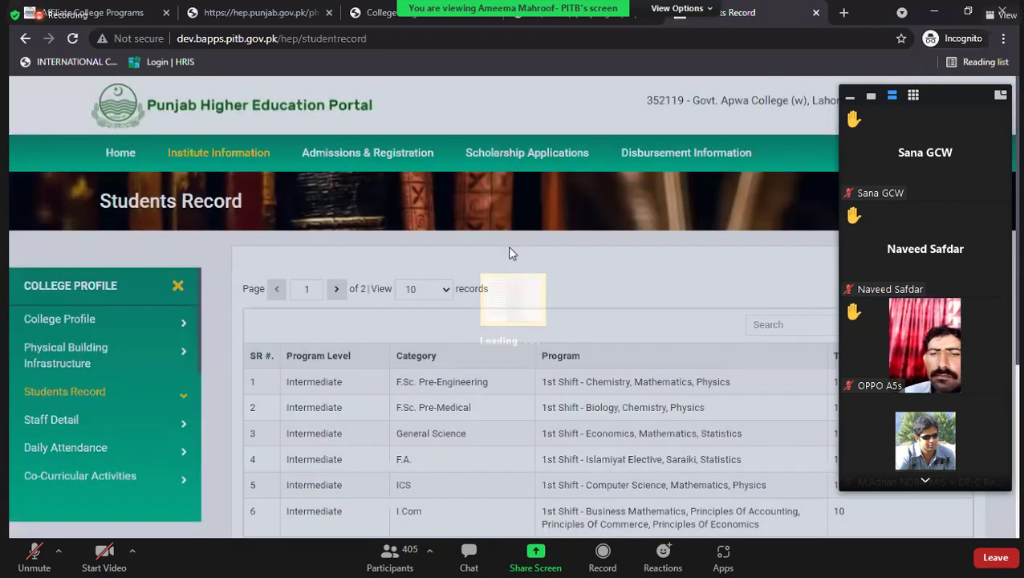
scroll(509, 253, down, 1)
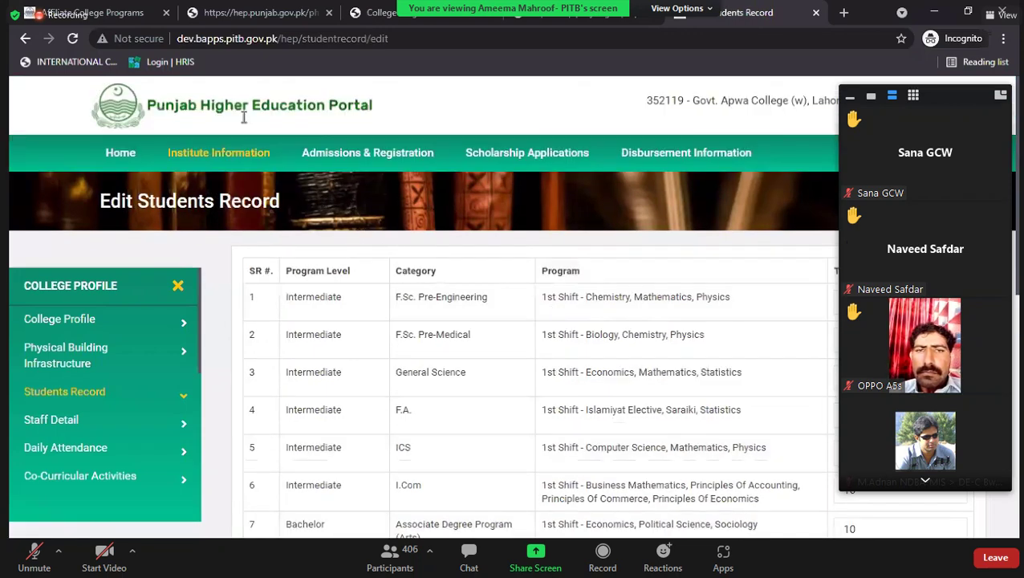
Step: Review the program-wise student totals from Intermediate to BS and submit the students record
scroll(419, 152, down, 2)
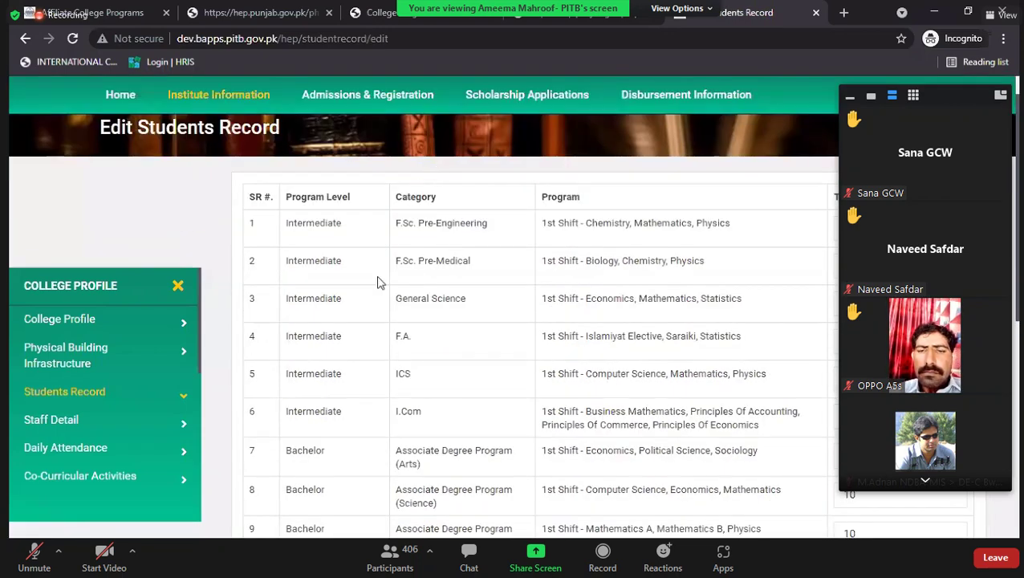
scroll(380, 283, down, 6)
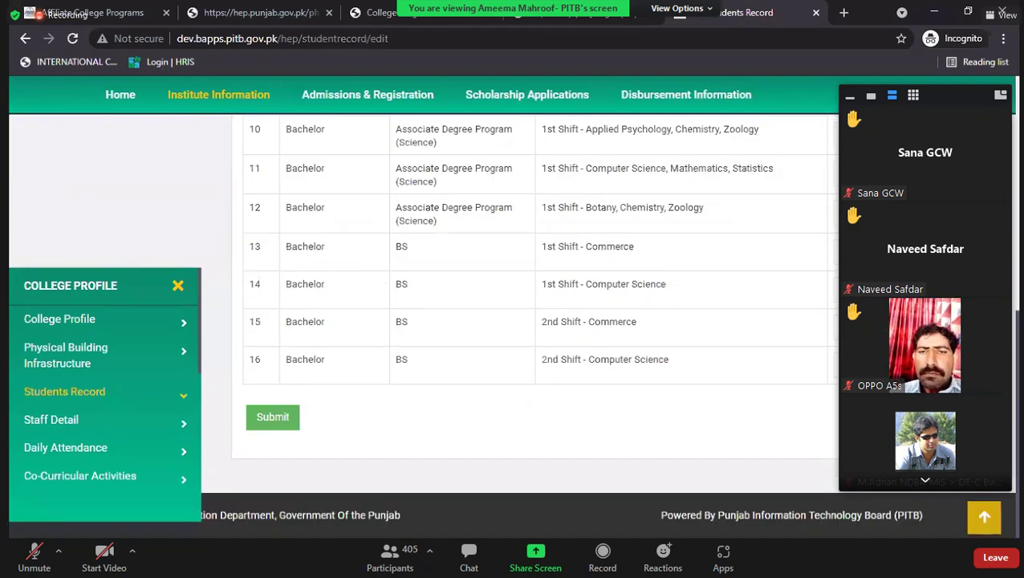
scroll(529, 322, up, 5)
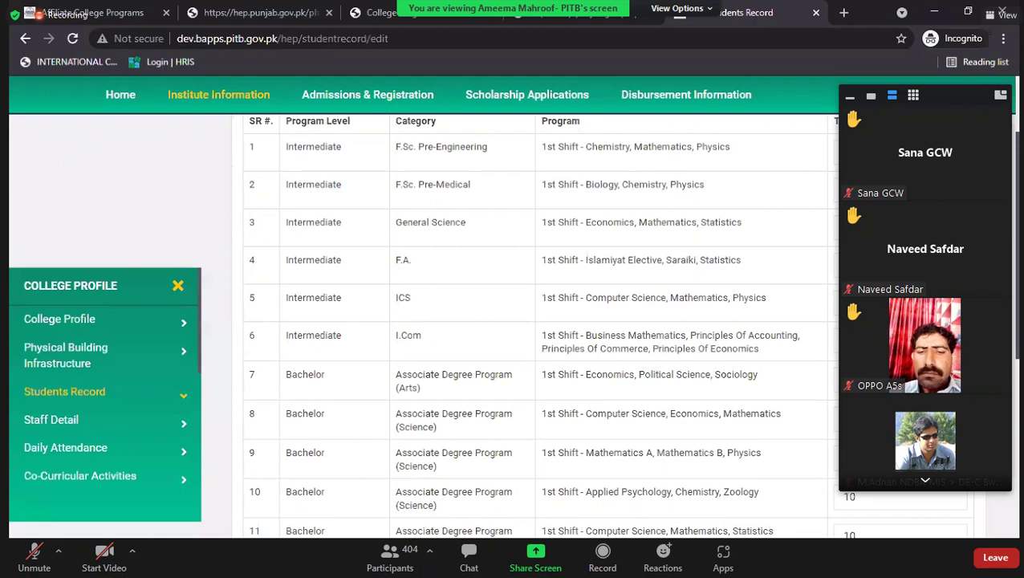
scroll(423, 321, up, 1)
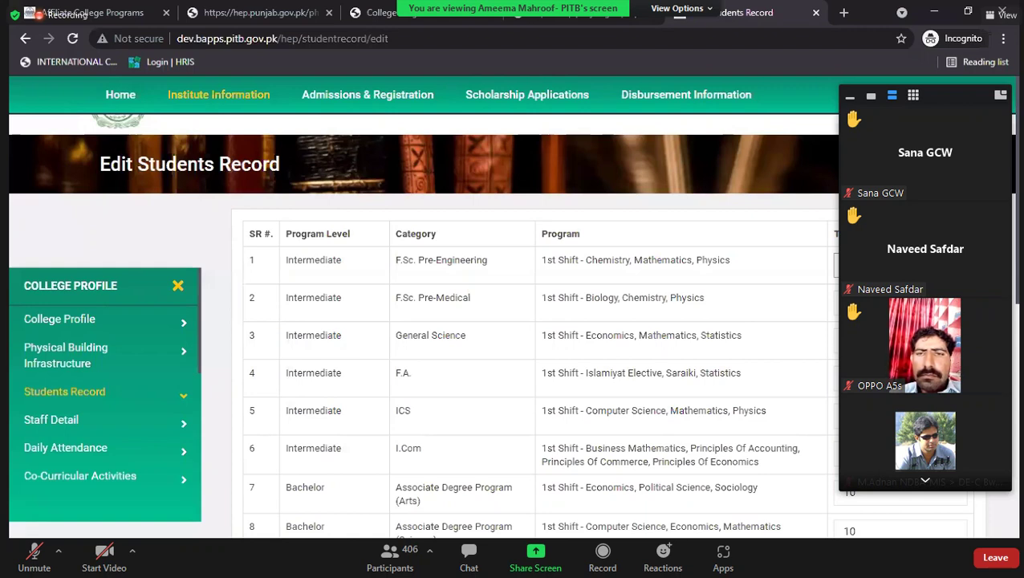
scroll(680, 341, down, 3)
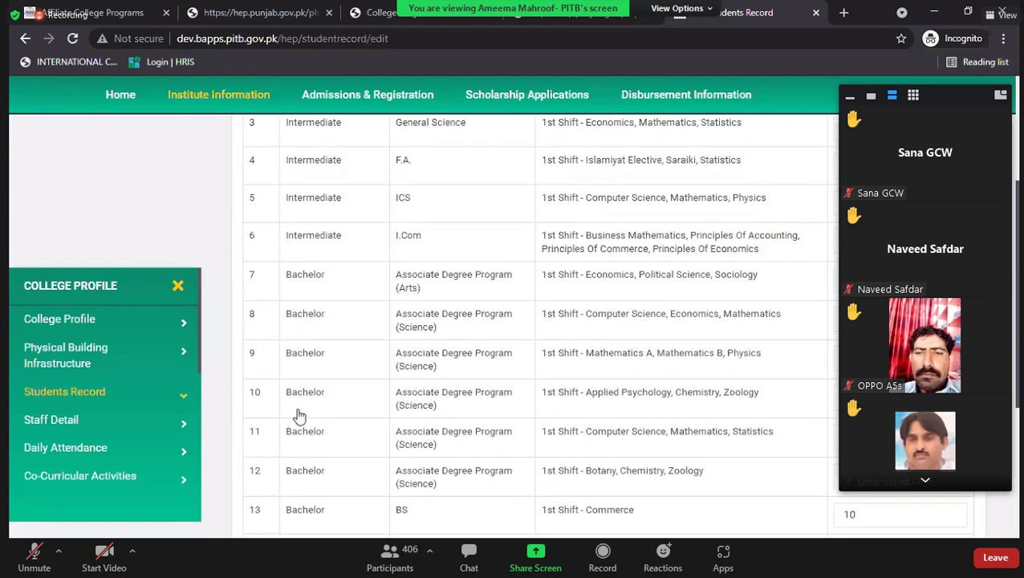
scroll(293, 418, down, 4)
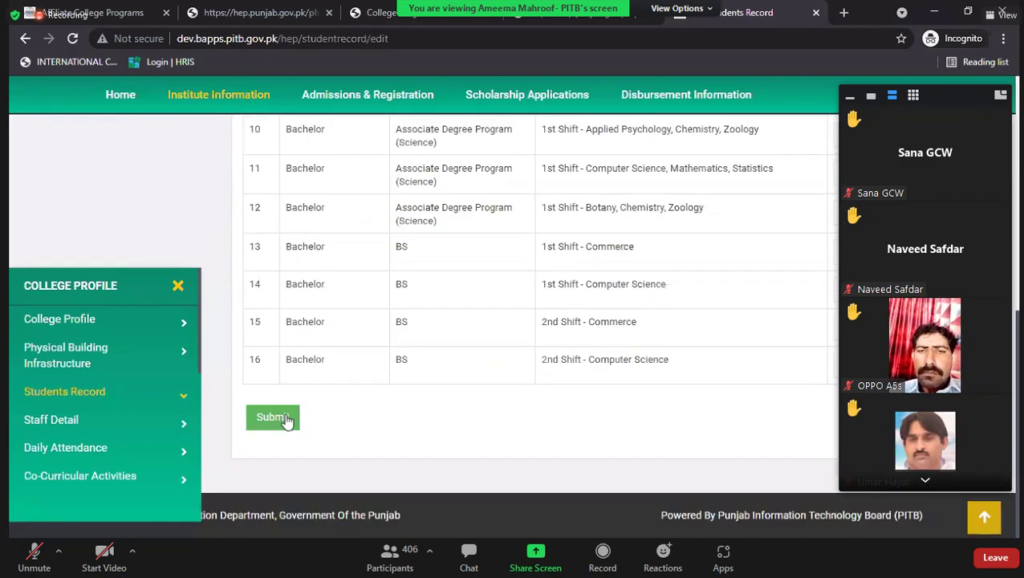
click(287, 419)
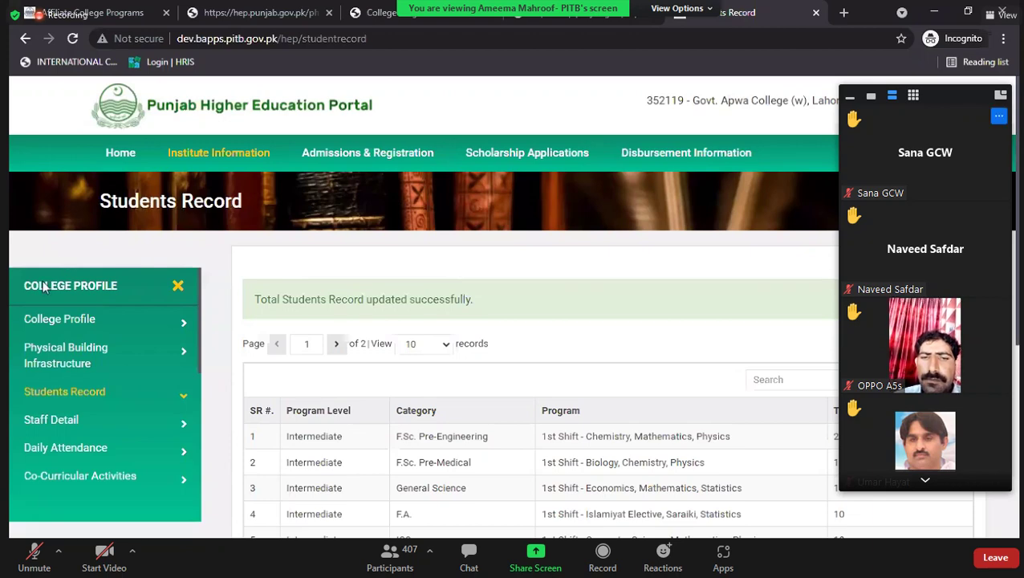
Step: Open the college's Staff Detail record for editing, and switch the participant videos to grid view and back to the strip
click(42, 423)
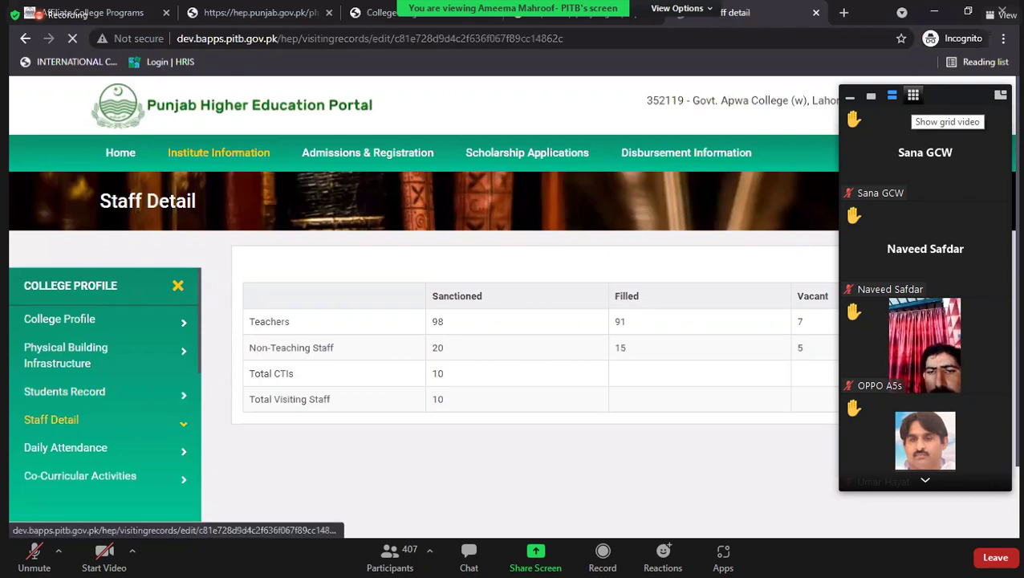
click(913, 94)
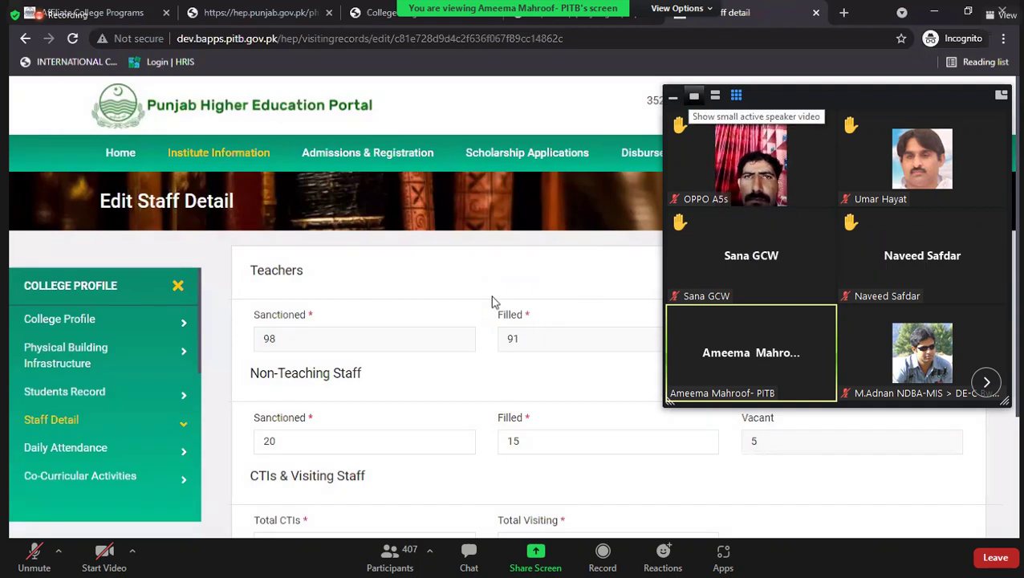
click(715, 96)
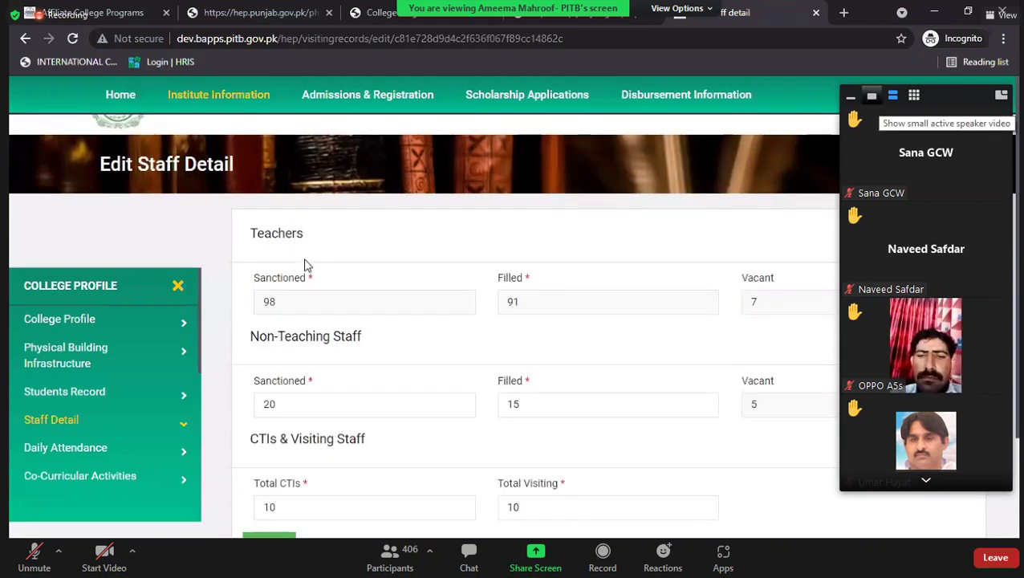
Step: Reduce the participant videos to the active speaker only and check the teachers' figures in the staff detail form
click(872, 96)
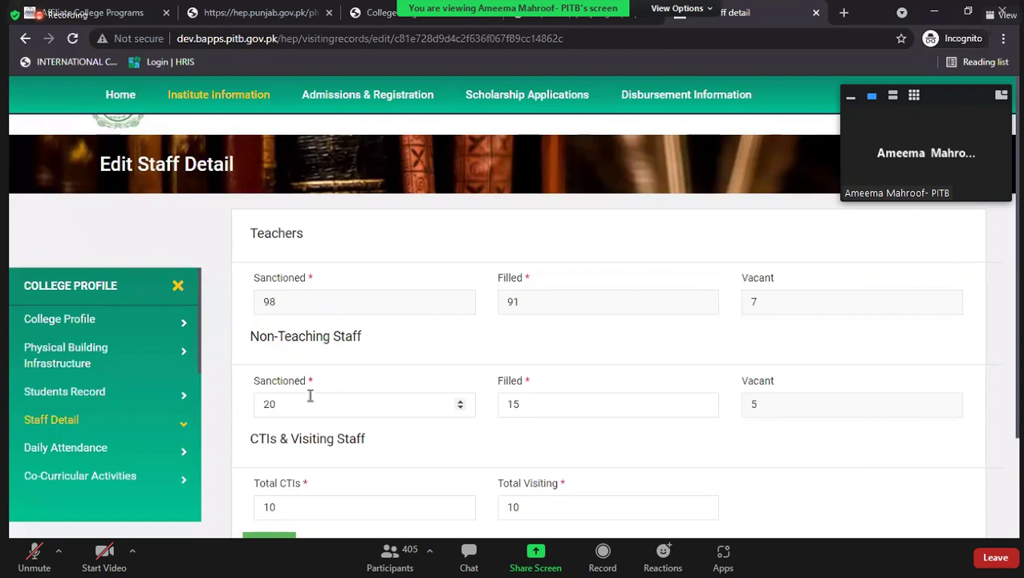
scroll(324, 304, down, 2)
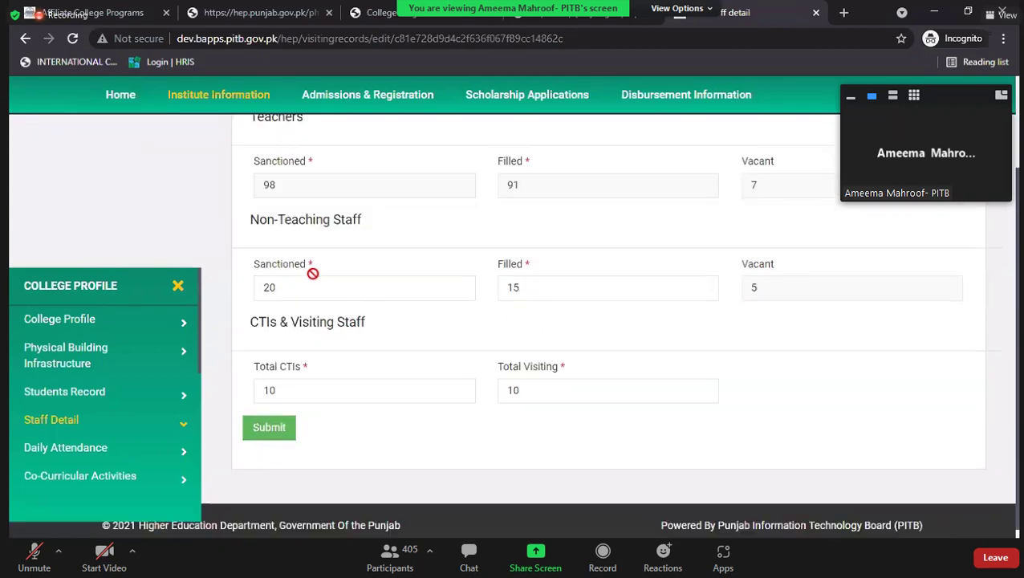
scroll(311, 273, up, 1)
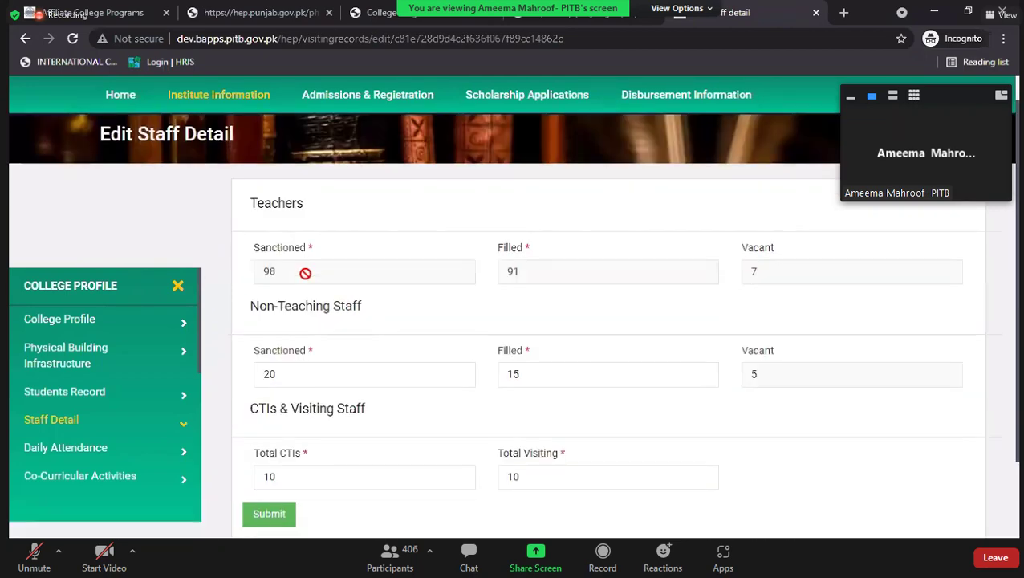
click(305, 274)
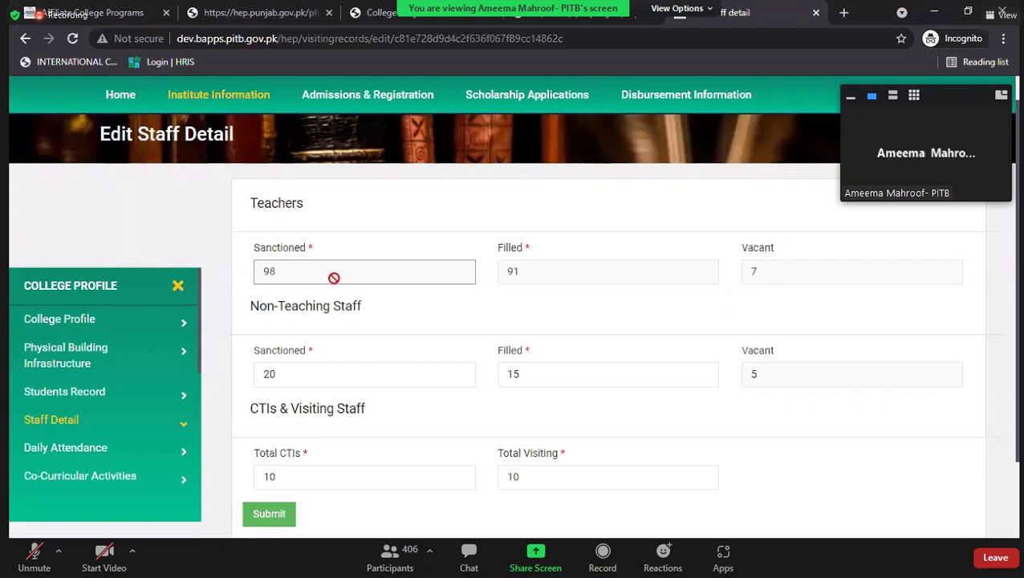
Step: Set the non-teaching staff to 10 sanctioned and 5 filled posts
scroll(330, 277, down, 1)
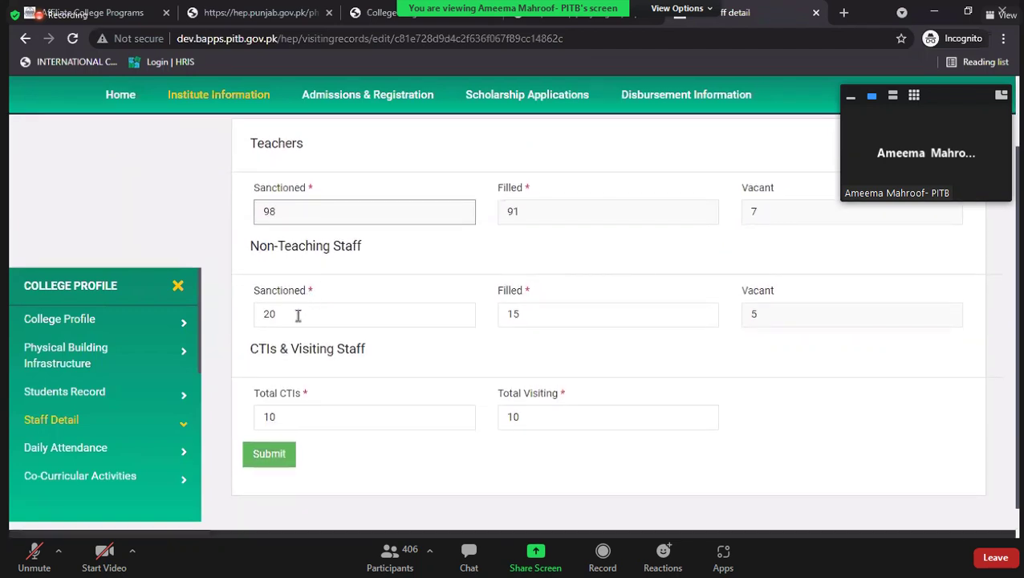
click(298, 316)
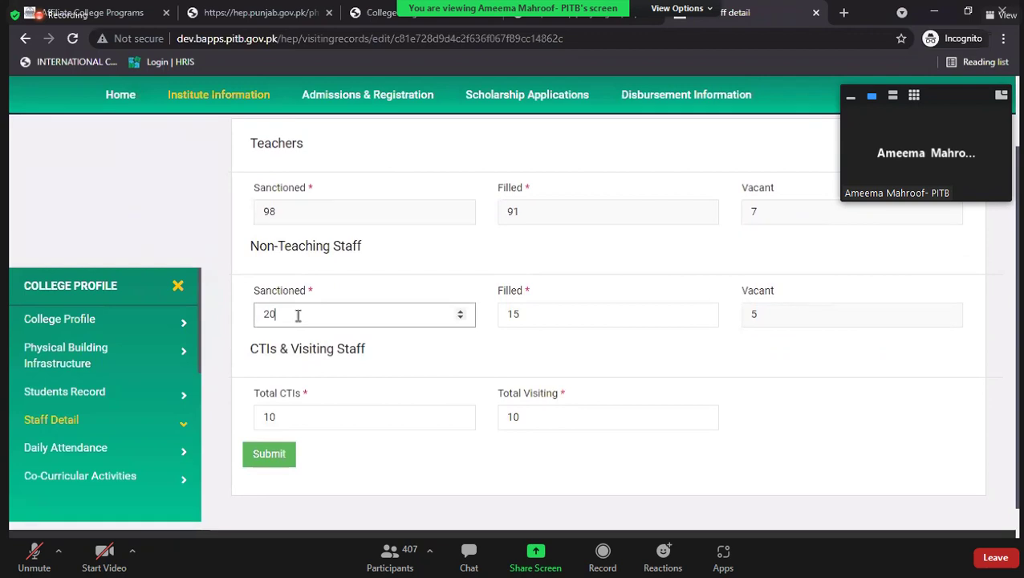
key(BackSpace)
key(BackSpace)
text(10)
key(Tab)
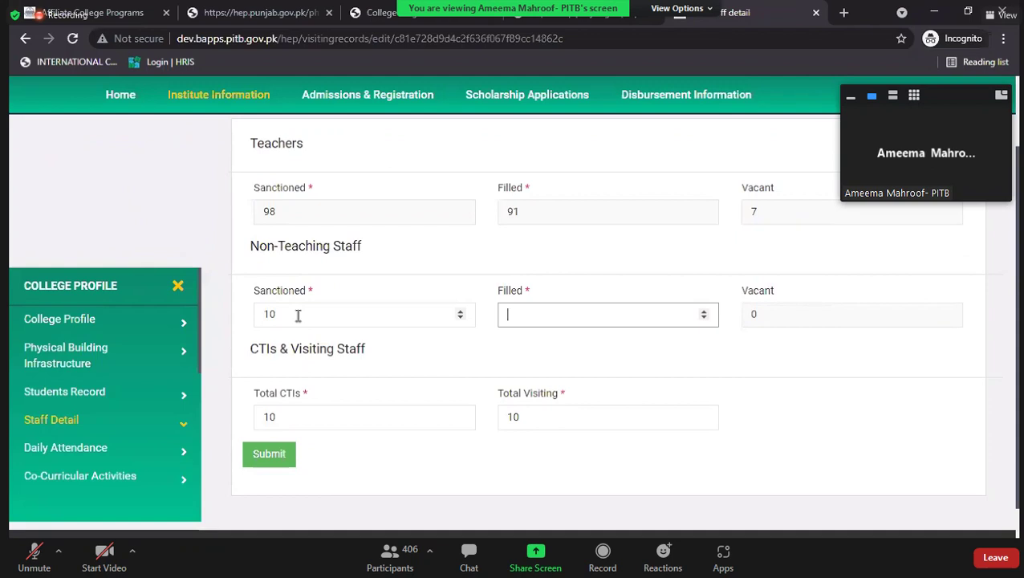
text(5)
Step: Check the CTIs and visiting staff totals and submit the staff detail record
scroll(450, 327, down, 1)
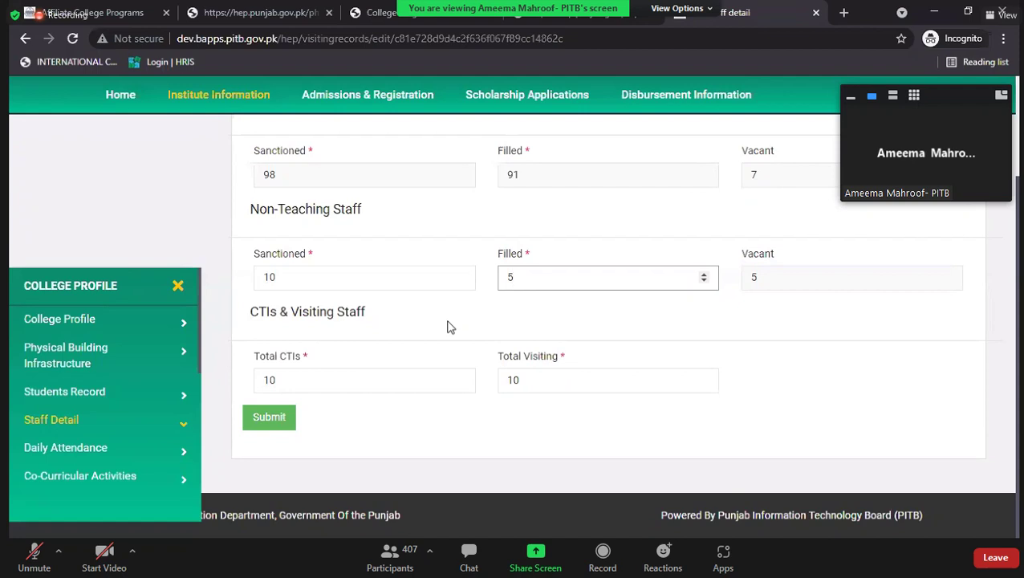
click(339, 377)
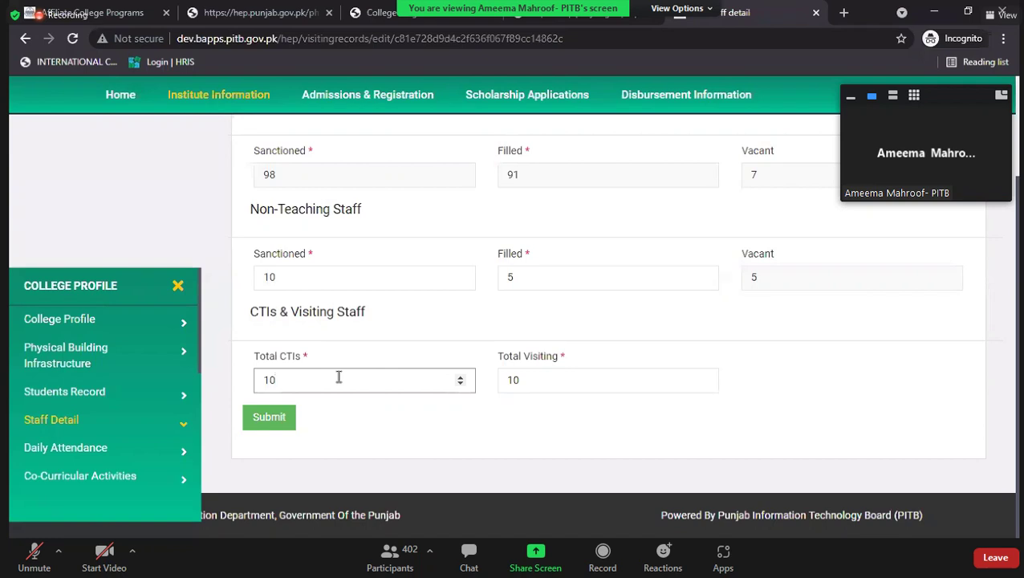
click(268, 420)
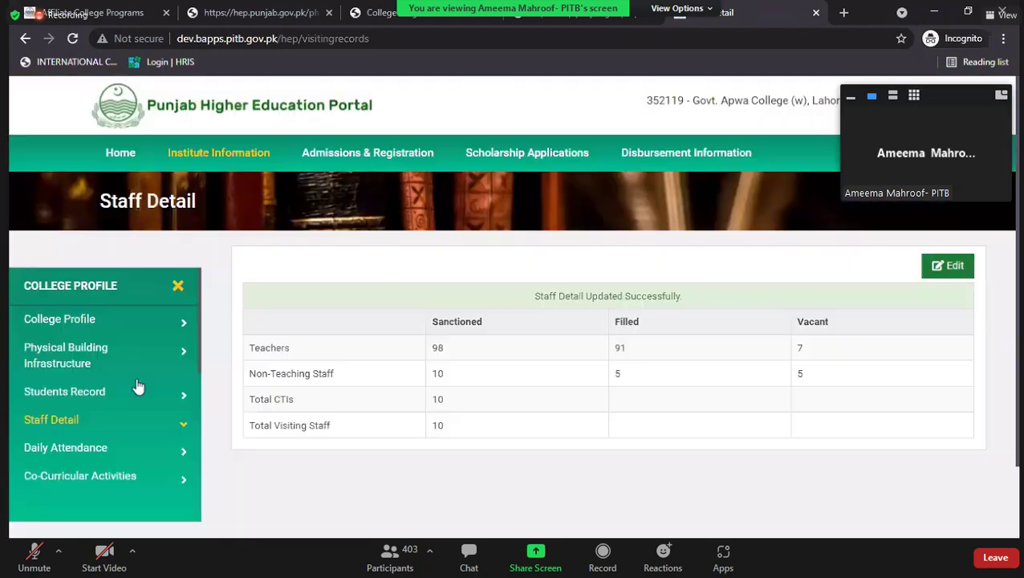
Step: Go to the Students Attendance page under Daily Attendance and start adding a new attendance record
scroll(137, 389, down, 1)
scroll(89, 354, down, 1)
click(88, 353)
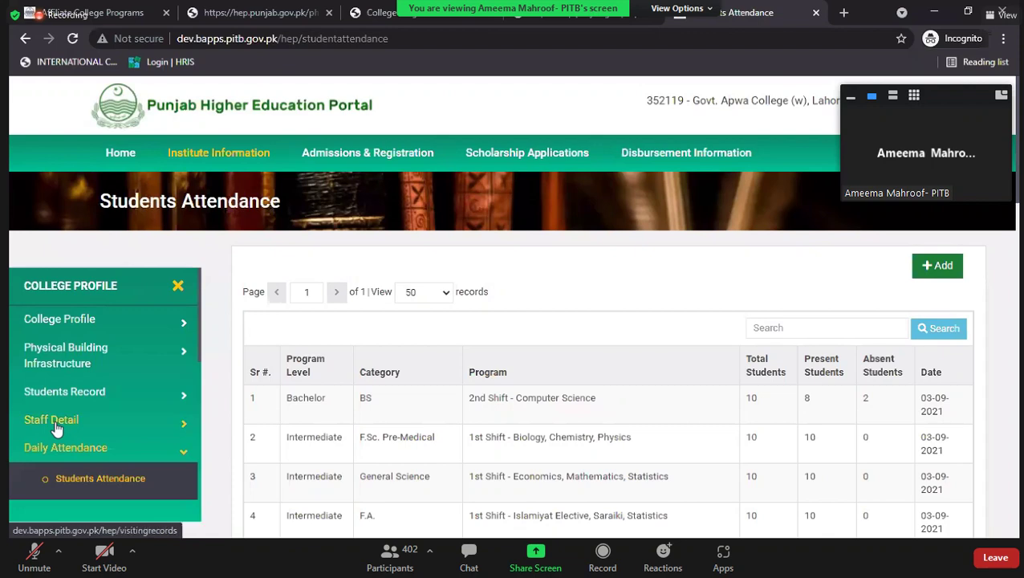
scroll(67, 411, down, 1)
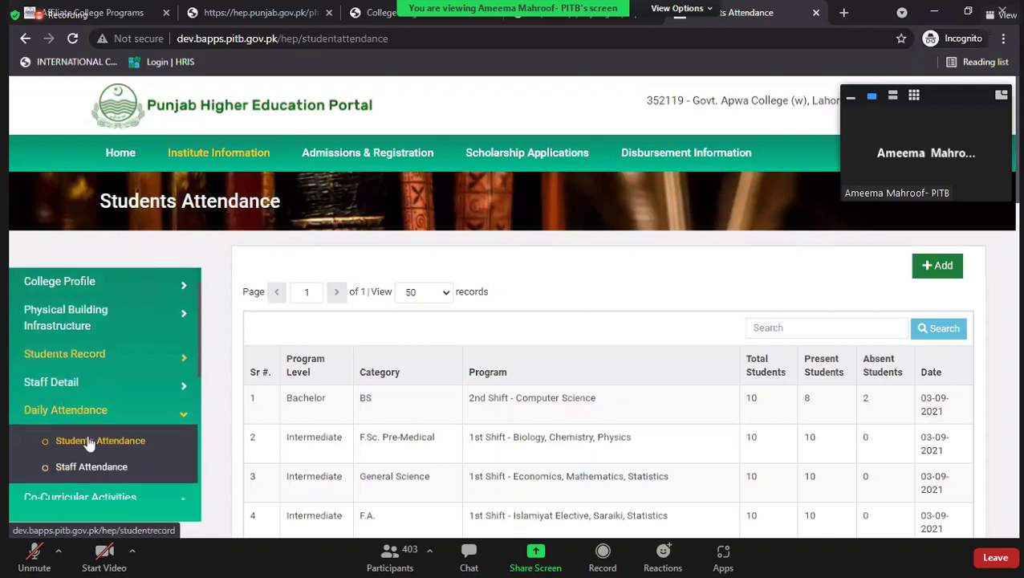
click(937, 267)
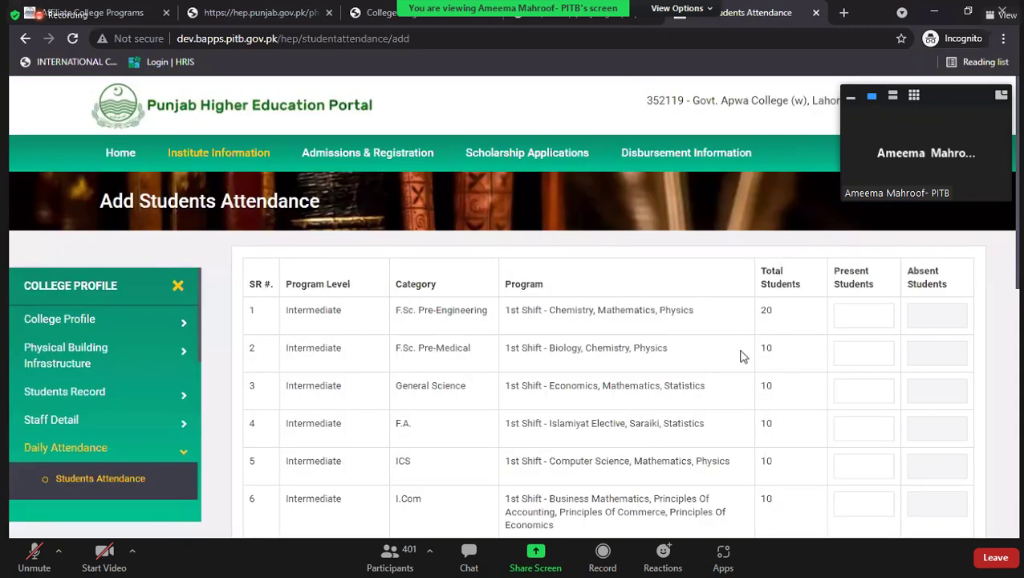
Step: Look over the program rows and enter 10 present students for each of the six Intermediate programs
scroll(742, 356, down, 3)
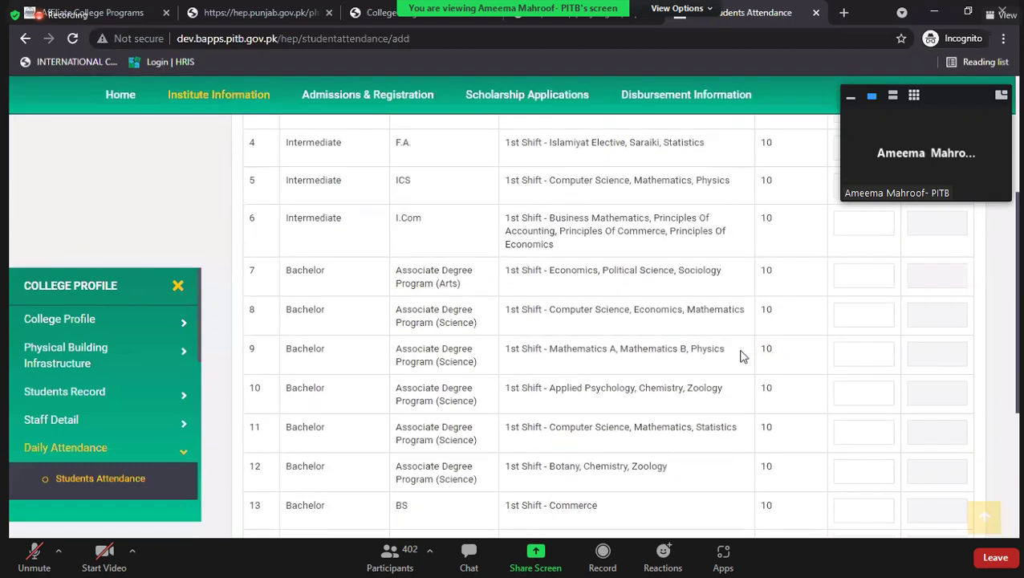
scroll(523, 302, down, 3)
scroll(541, 288, up, 6)
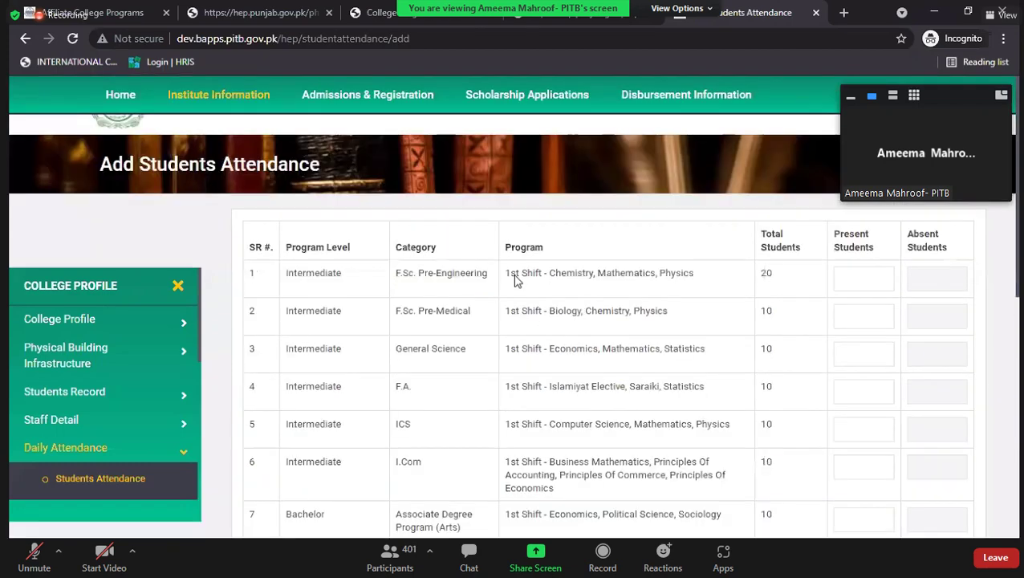
scroll(518, 305, down, 6)
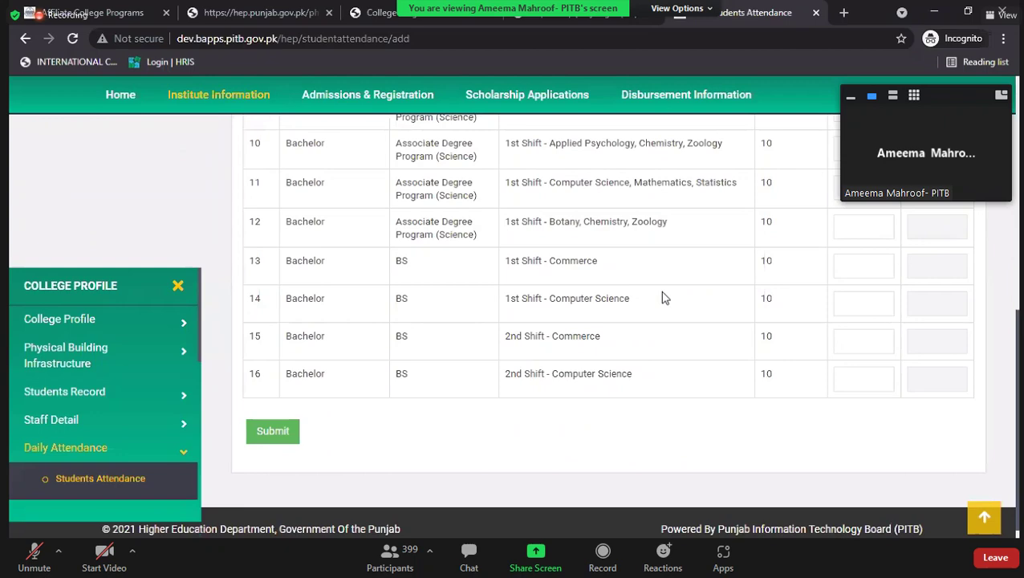
scroll(663, 298, up, 3)
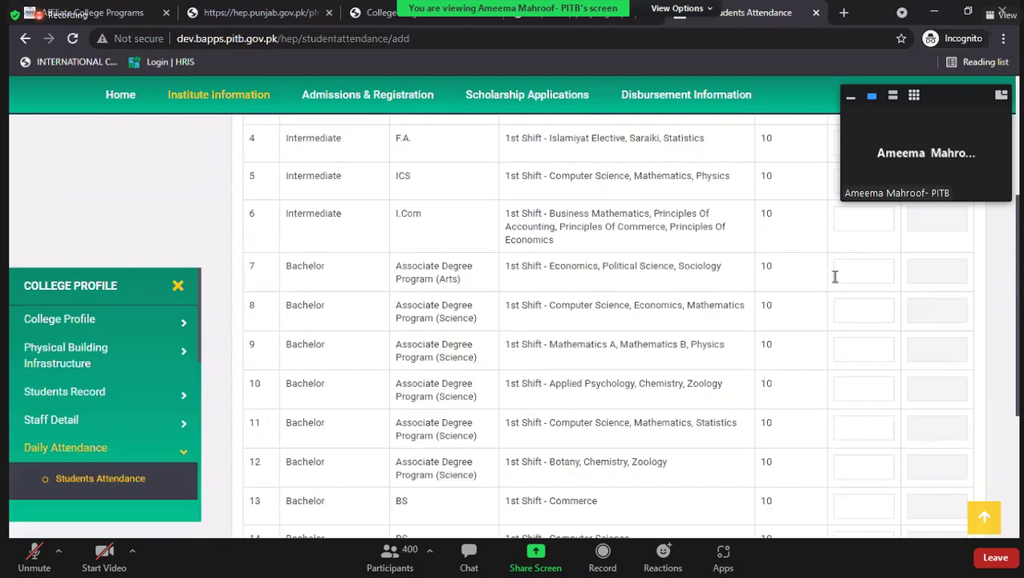
scroll(839, 269, up, 3)
click(846, 263)
text(10)
key(Tab)
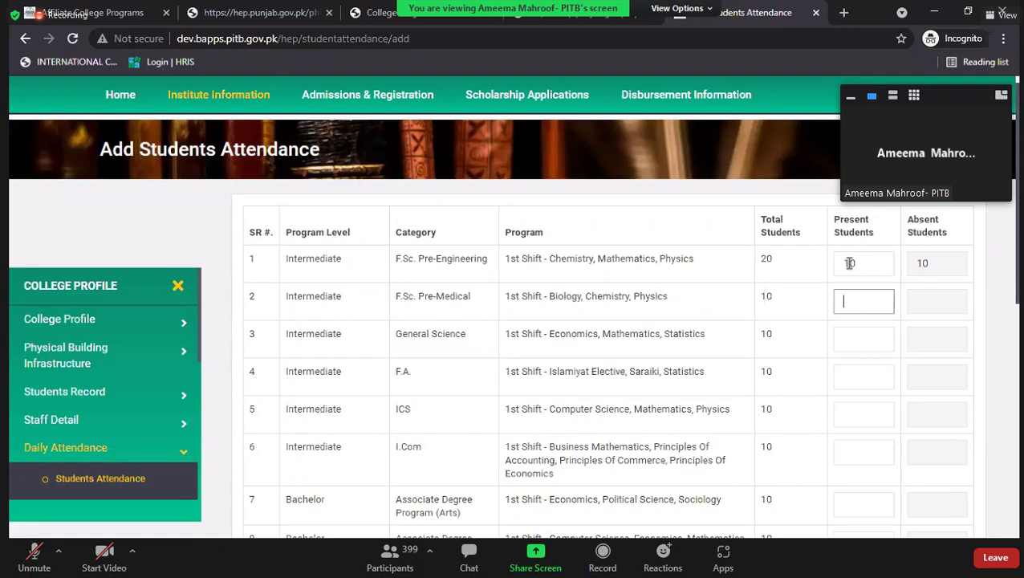
text(10)
key(Tab)
text(10)
key(Tab)
text(10)
key(Tab)
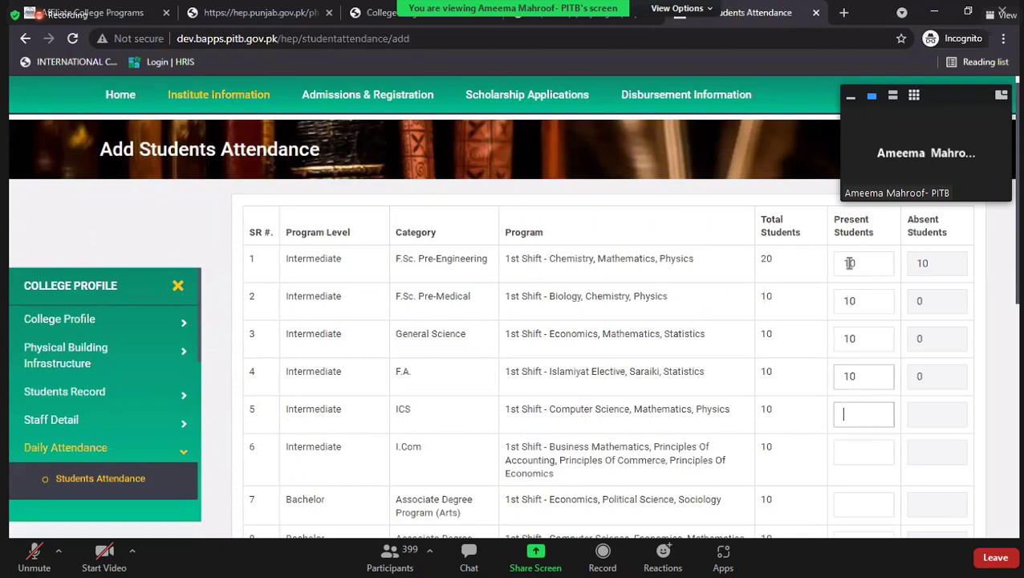
text(10)
key(Tab)
text(10)
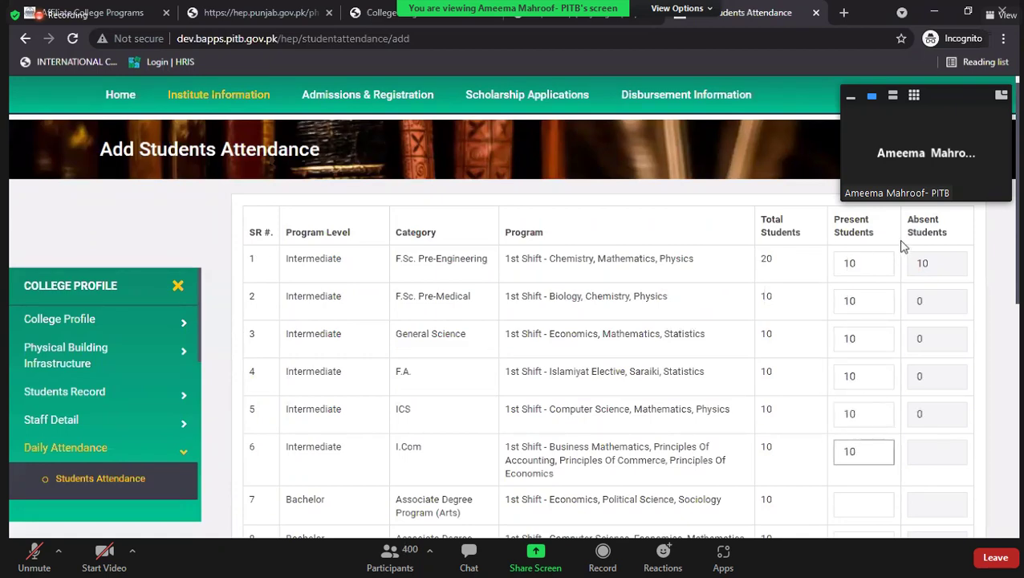
Step: Enter 10 present students for each Associate Degree program, from the Arts row to Botany, Chemistry, Zoology
scroll(900, 246, down, 2)
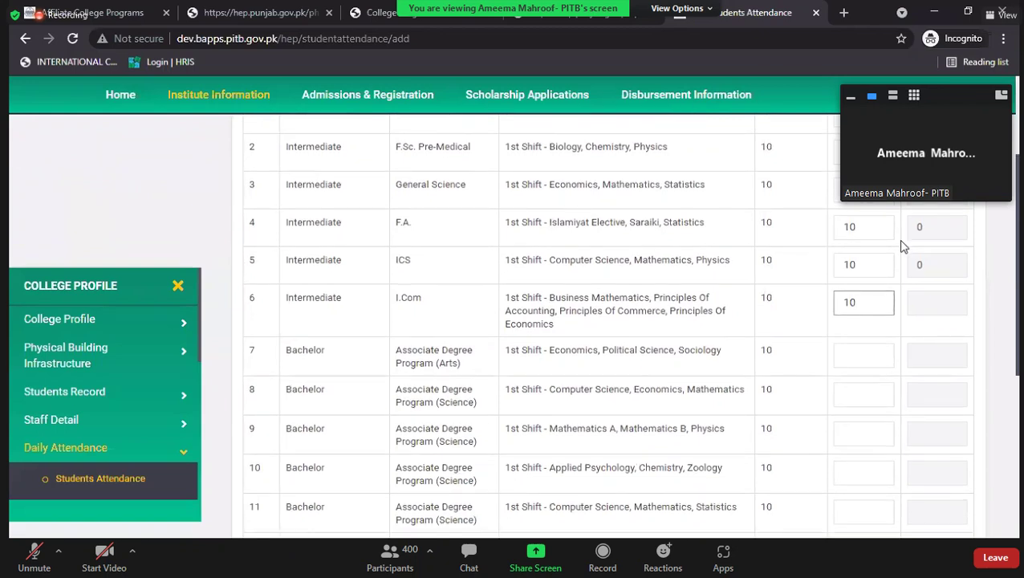
key(BackSpace)
text(0)
click(856, 390)
text(10)
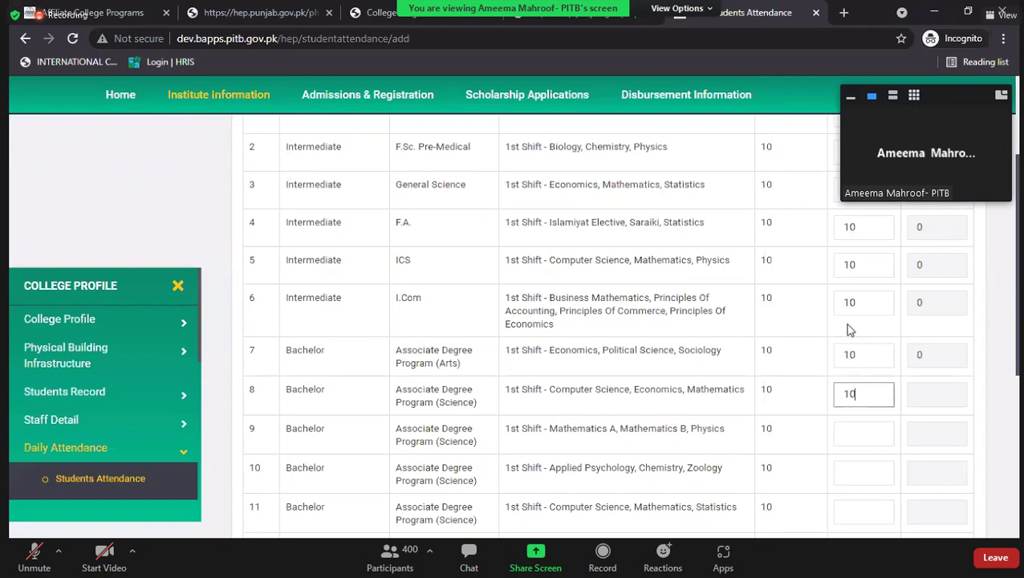
scroll(856, 347, down, 1)
click(856, 348)
text(10)
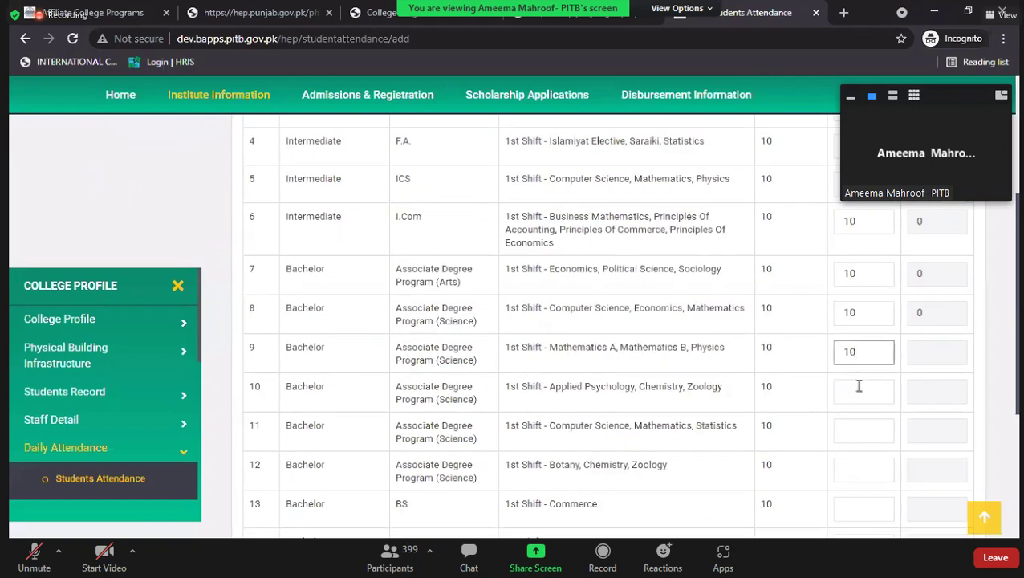
click(857, 384)
text(10)
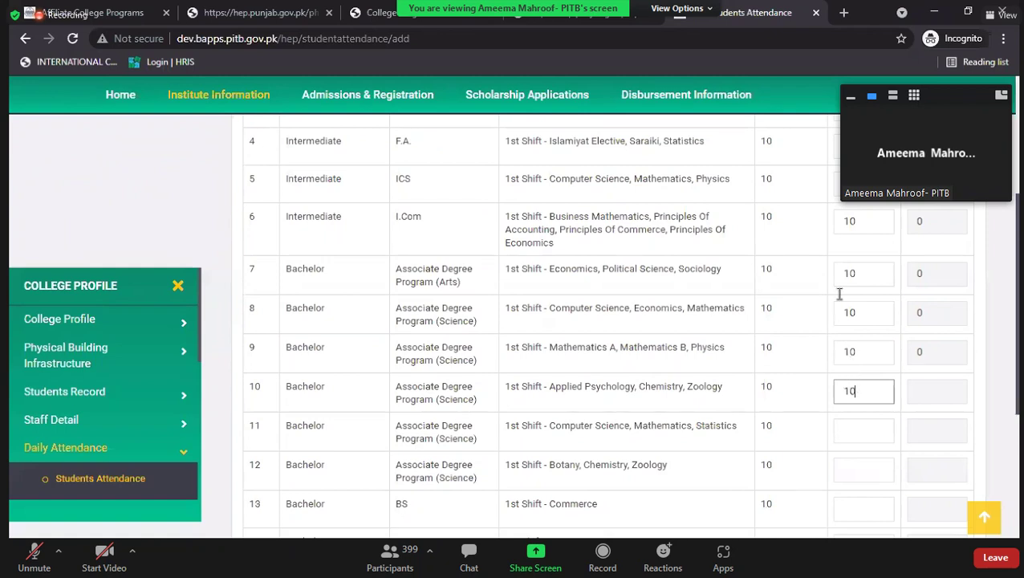
scroll(850, 329, down, 2)
key(Tab)
text(10)
key(Tab)
text(10)
Step: Enter 10 present students for the four BS programs, Commerce and Computer Science in both shifts
click(853, 373)
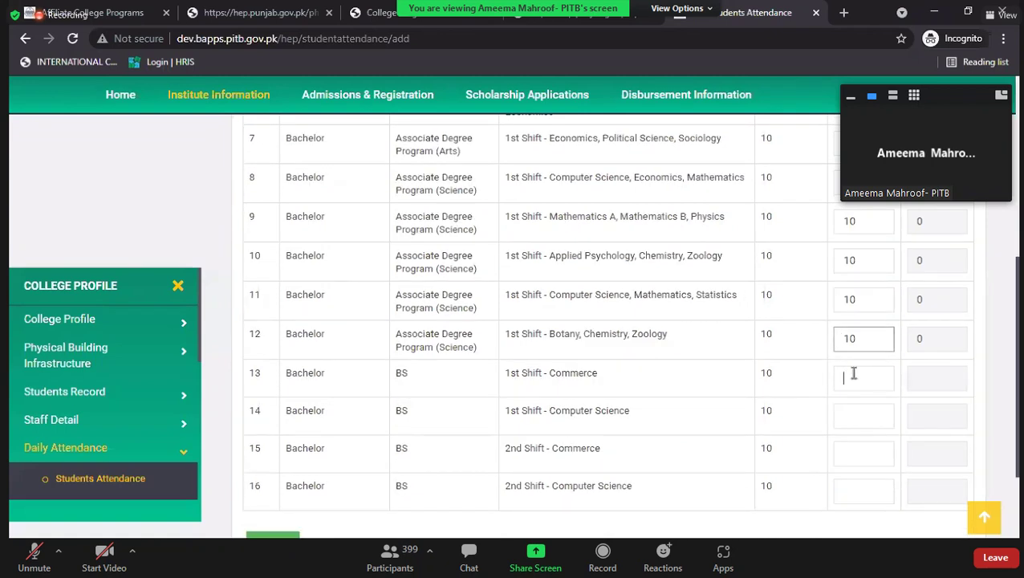
text(10)
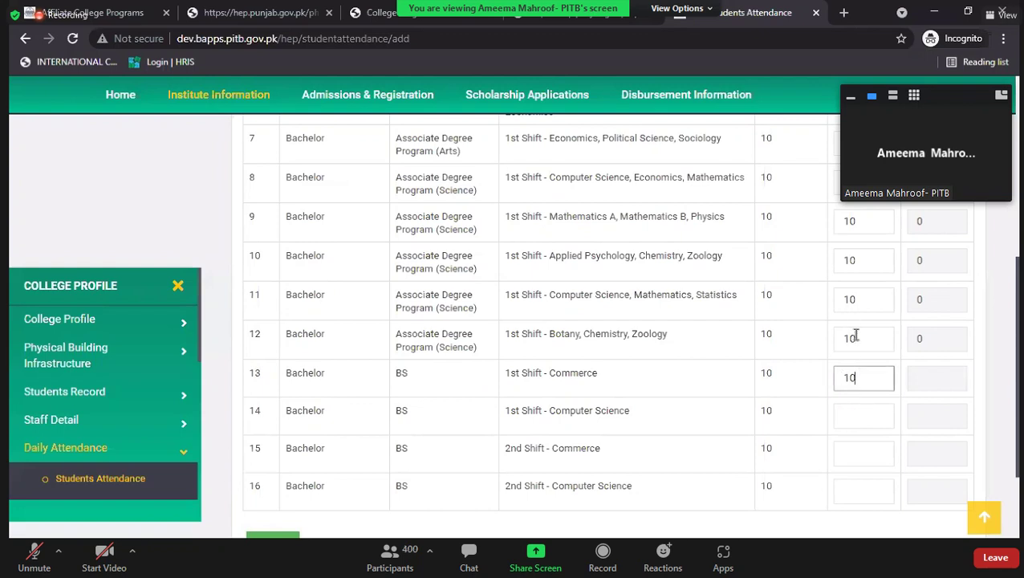
key(Tab)
text(10)
key(Tab)
text(10)
scroll(785, 409, down, 2)
key(Tab)
text(10)
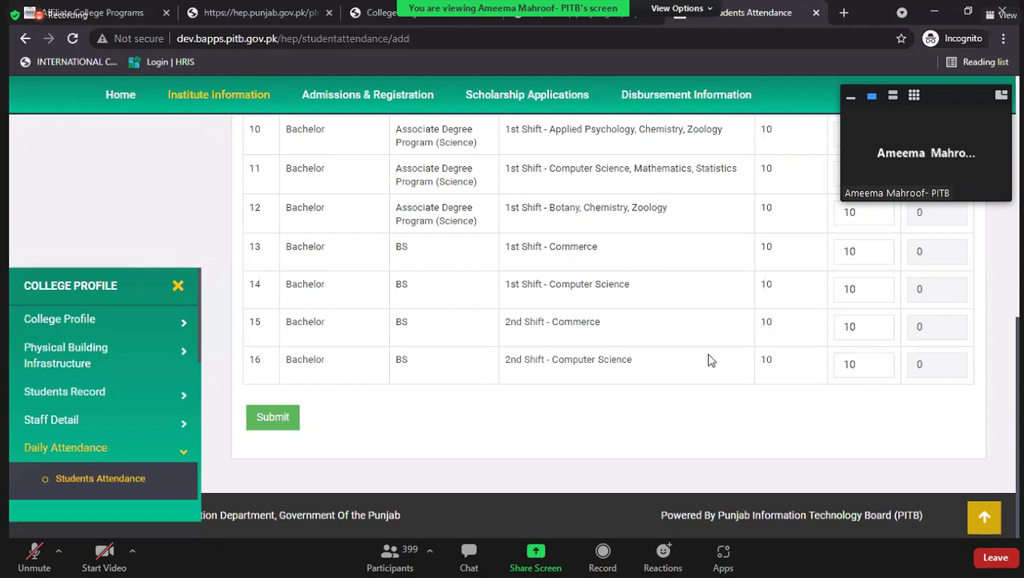
Step: Check the completed attendance rows and submit the students attendance
scroll(707, 359, up, 1)
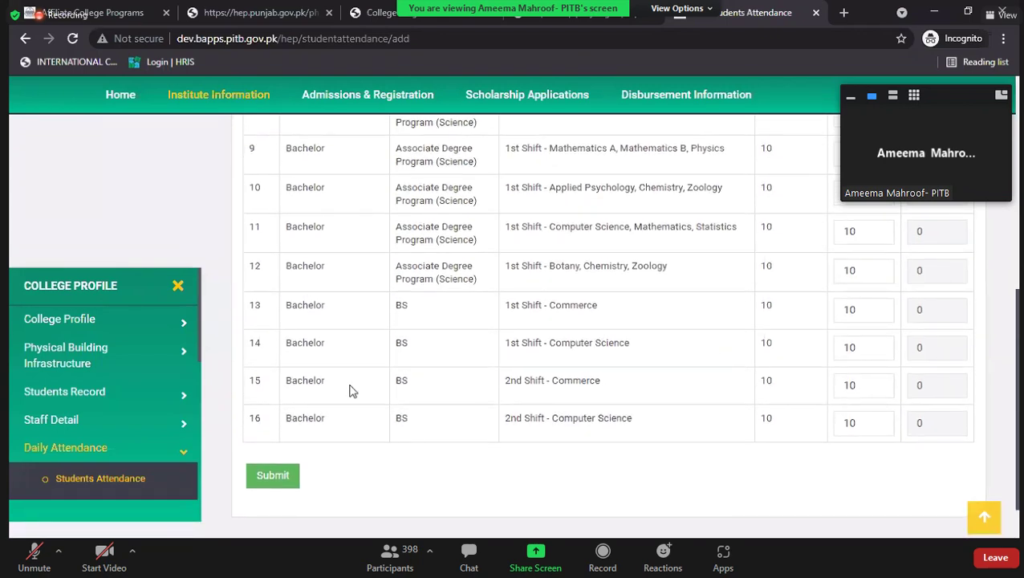
scroll(291, 421, down, 1)
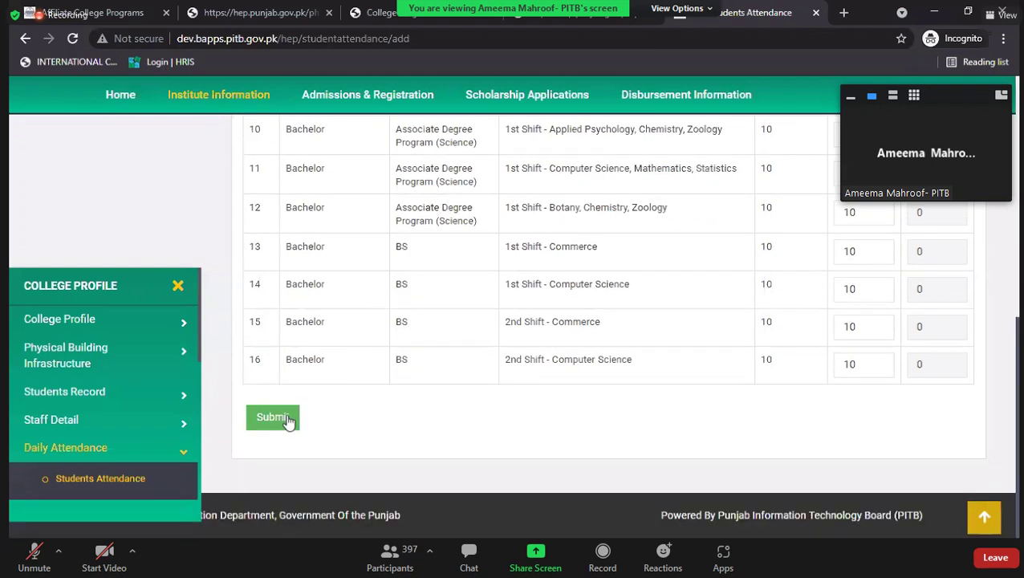
click(289, 421)
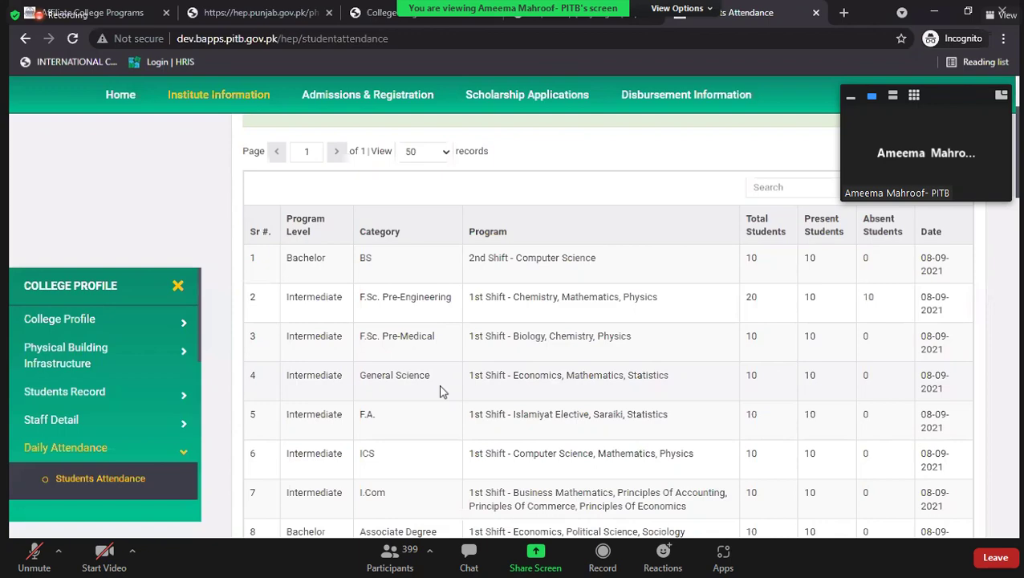
Step: Examine the saved students attendance list, comparing the dates and the present and absent students of the new and earlier entries
scroll(601, 365, down, 6)
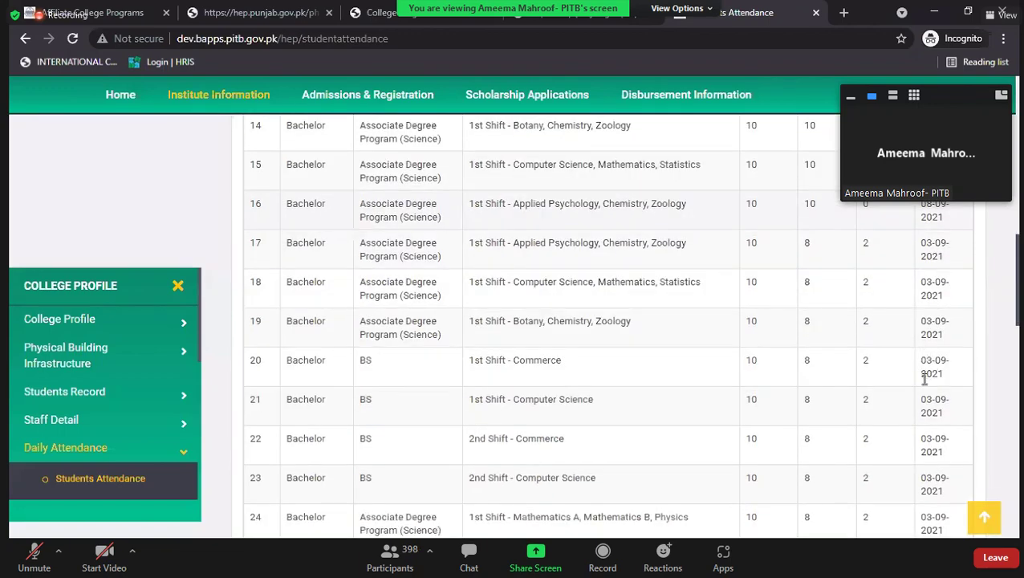
scroll(939, 389, up, 10)
triple_click(946, 397)
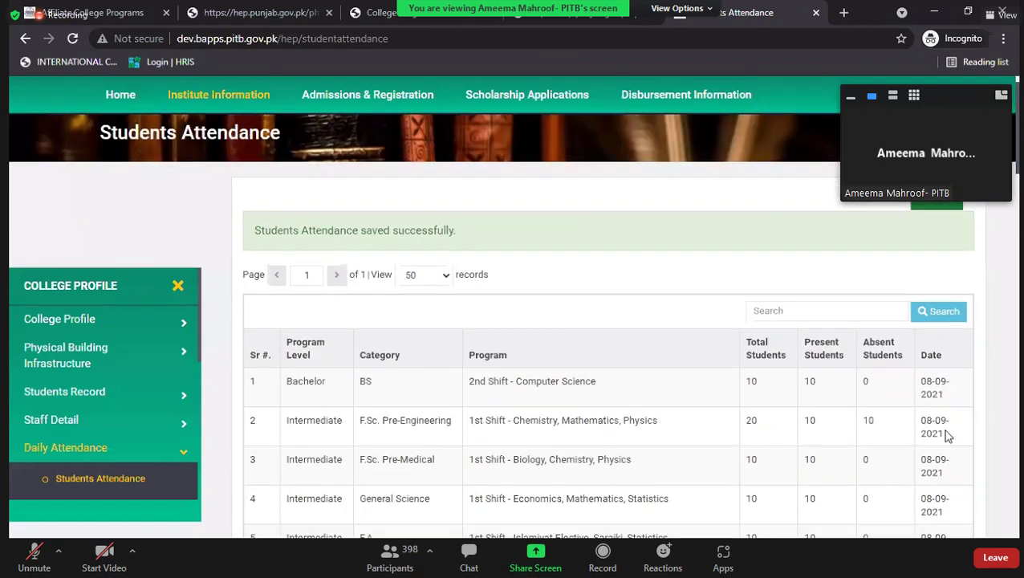
scroll(945, 426, down, 2)
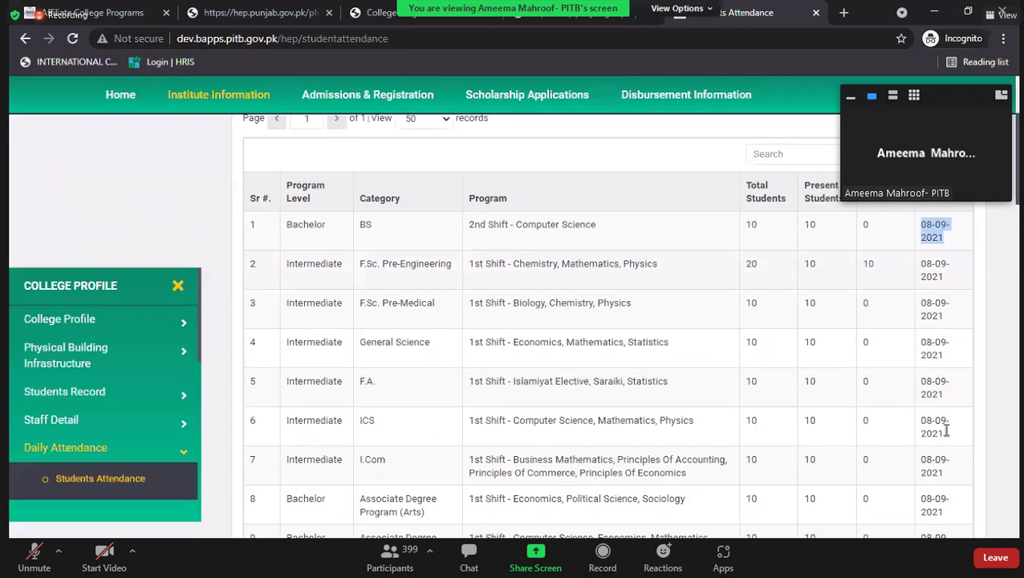
scroll(946, 430, down, 2)
scroll(945, 436, down, 3)
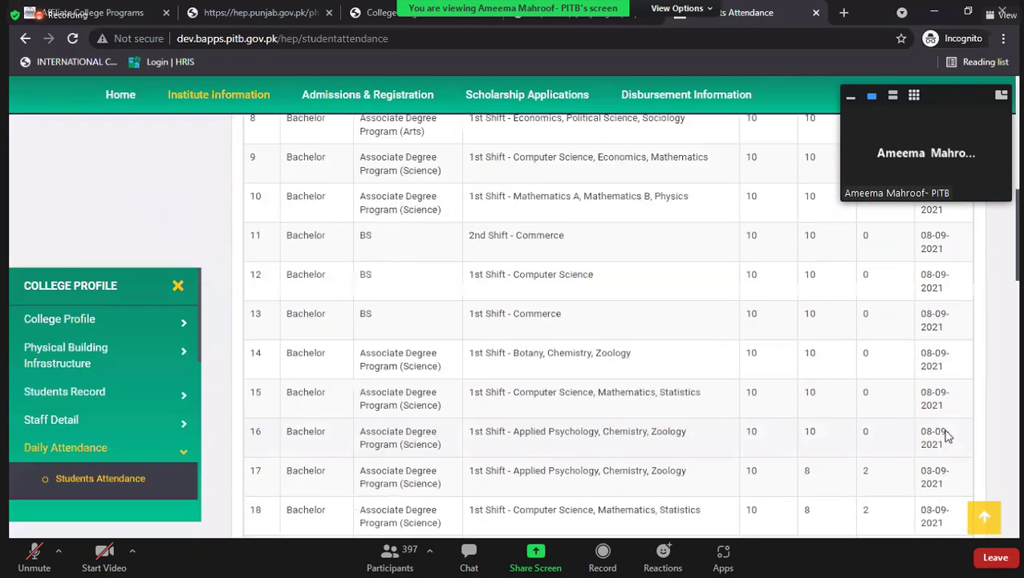
scroll(714, 301, down, 5)
scroll(679, 297, down, 8)
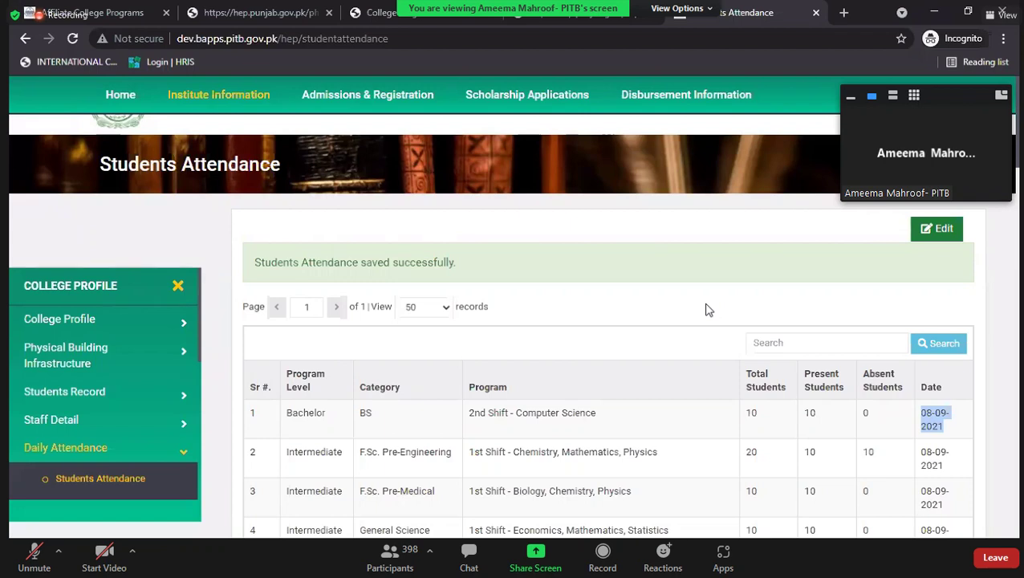
Step: Open a new staff attendance entry and review its teachers, non-teaching staff and CTIs fields
scroll(162, 363, down, 1)
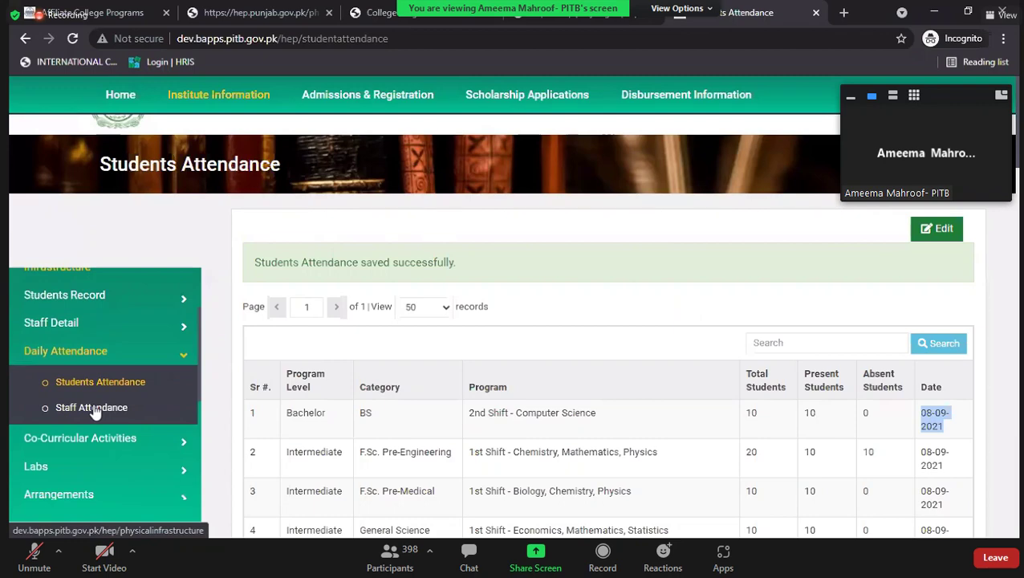
click(92, 408)
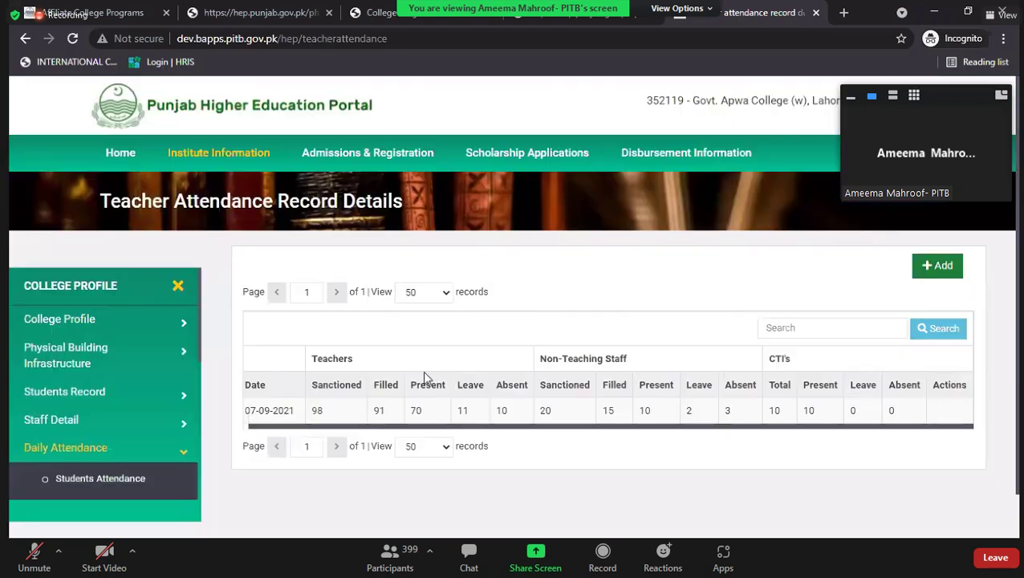
click(927, 268)
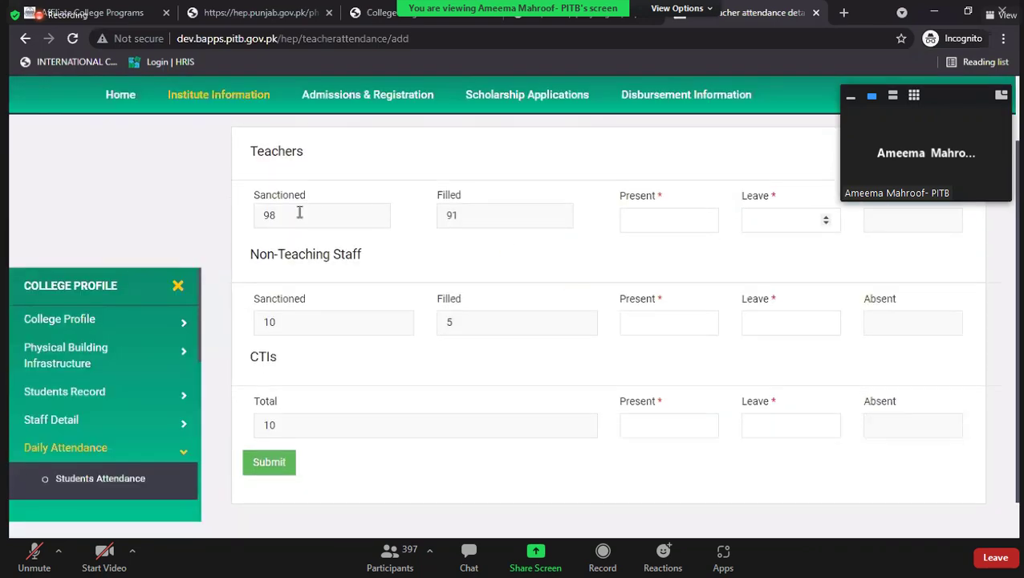
scroll(313, 341, down, 1)
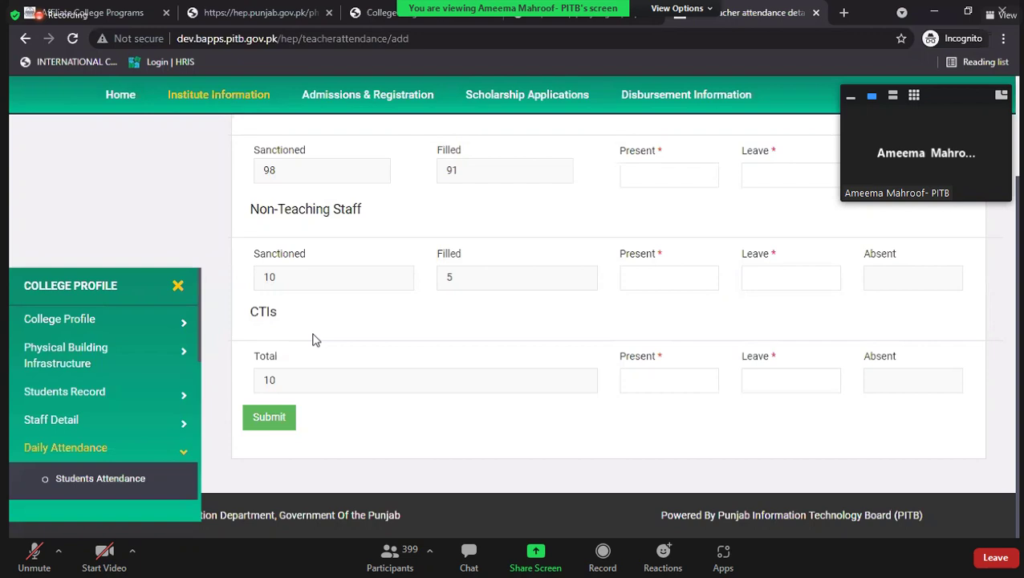
Step: Start a new co-curricular activity with activity type Sports and sports title Hockey
scroll(126, 338, down, 2)
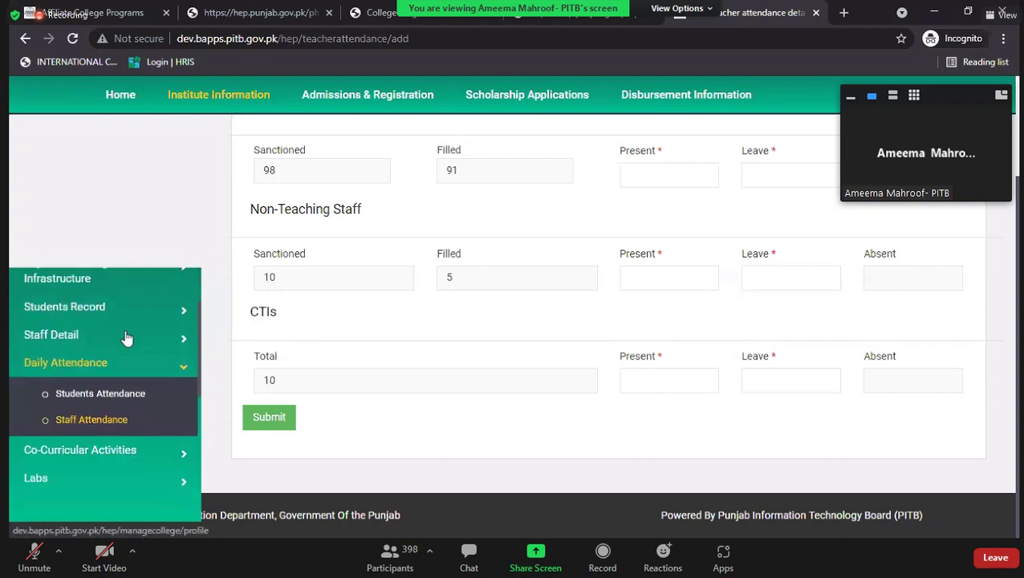
click(70, 421)
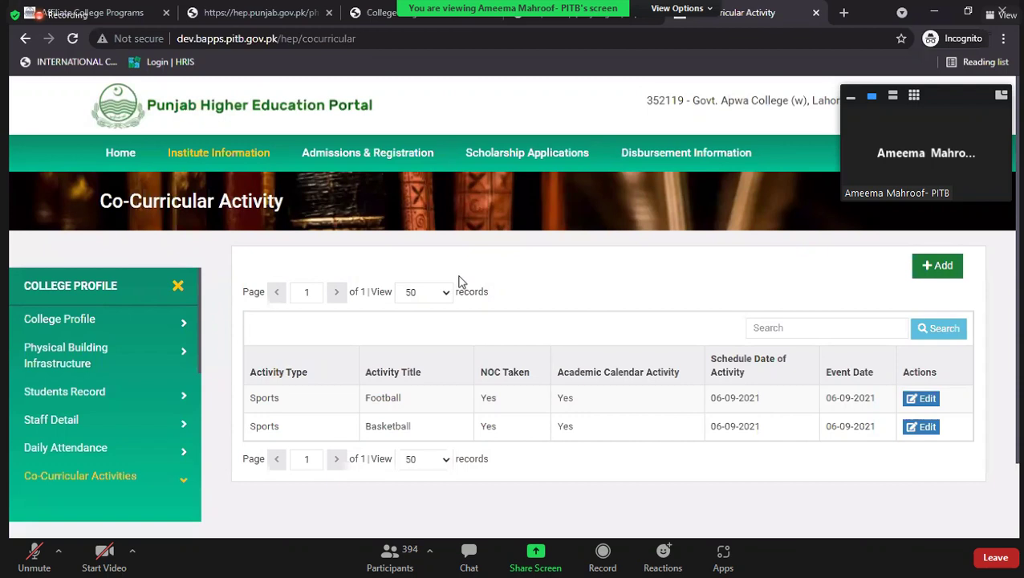
click(937, 266)
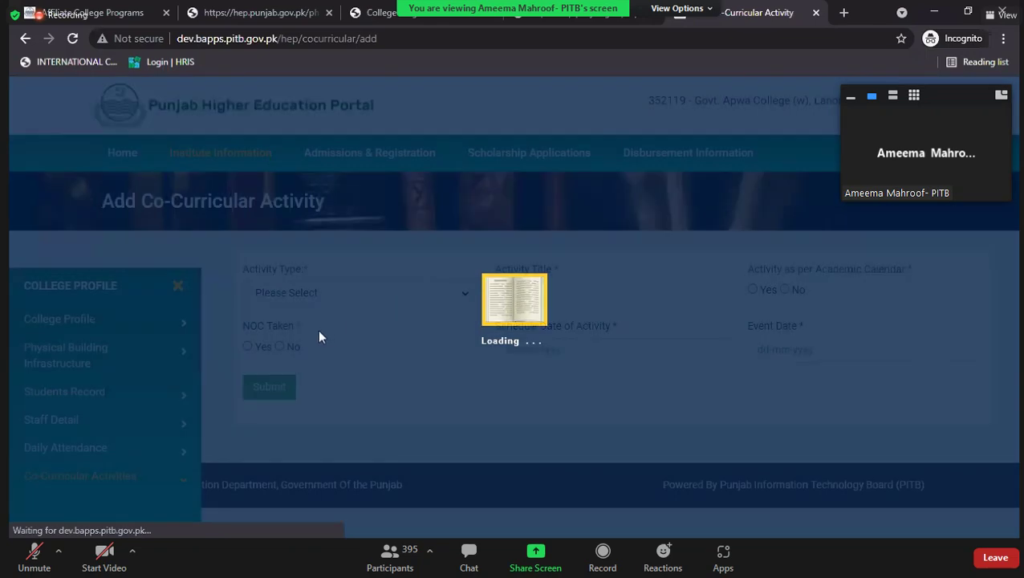
click(357, 293)
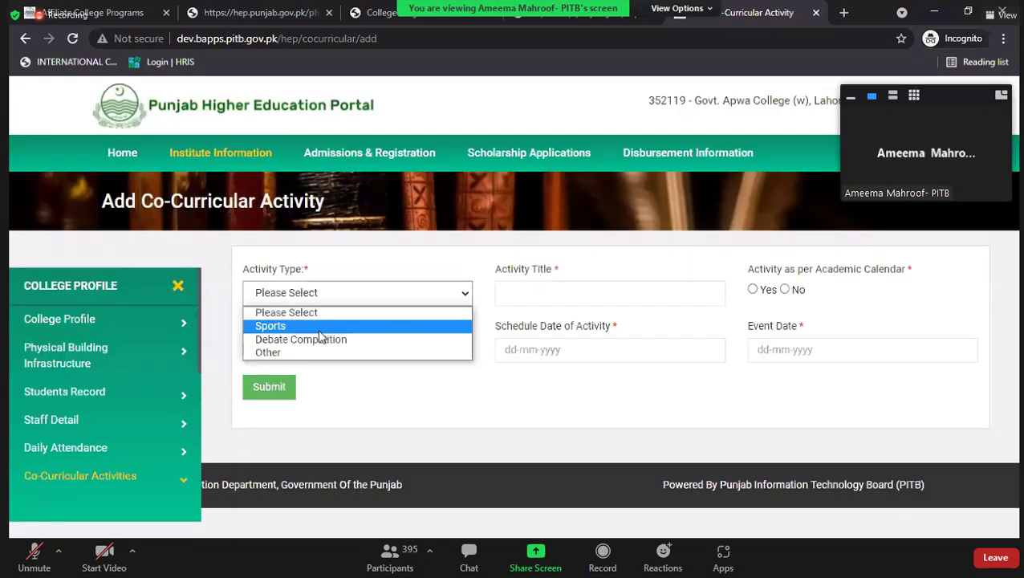
click(321, 325)
click(534, 295)
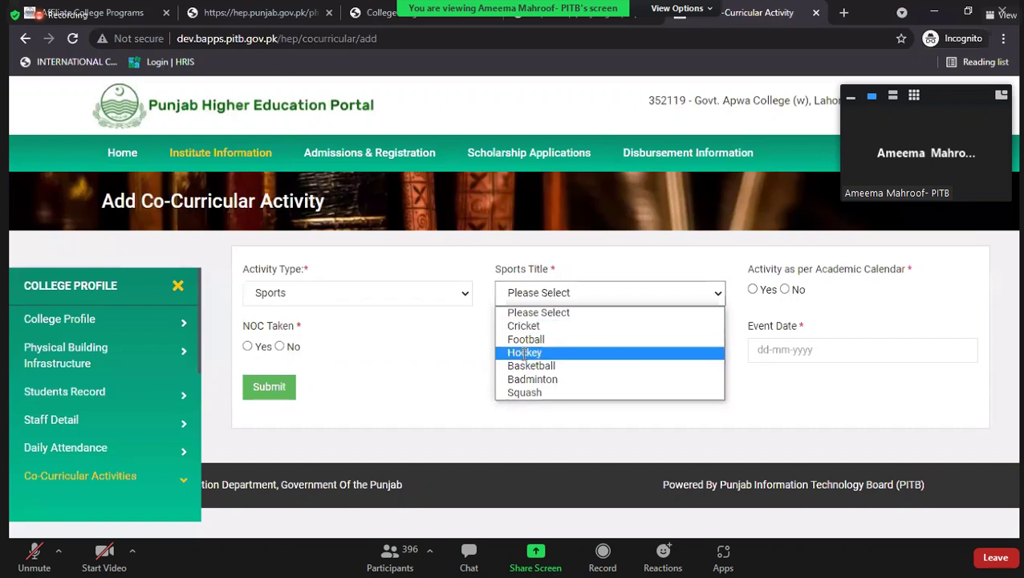
click(524, 354)
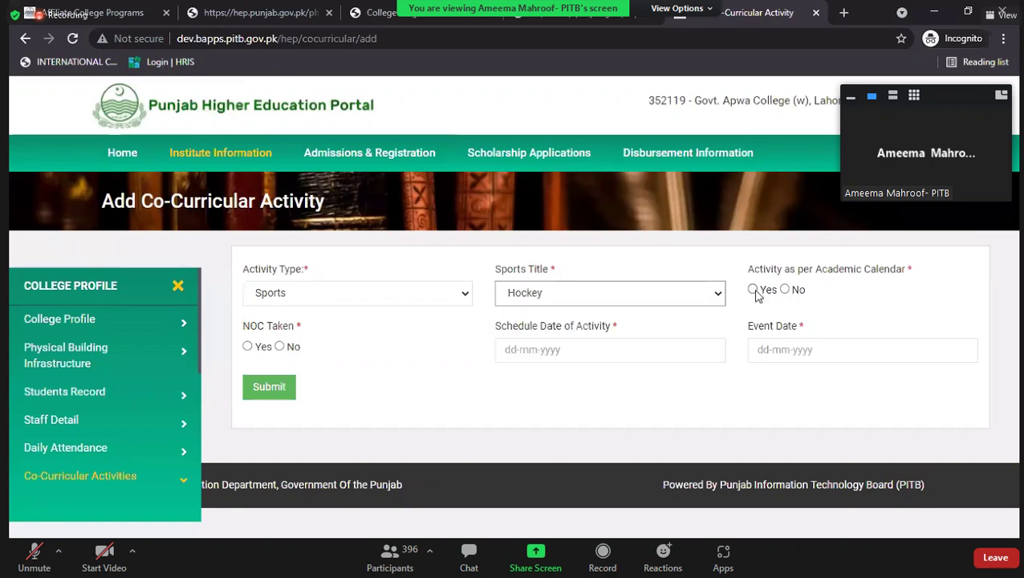
Step: Answer Yes for academic calendar and NOC taken, set the schedule and event dates to 07-09-2021, and submit the activity
click(754, 291)
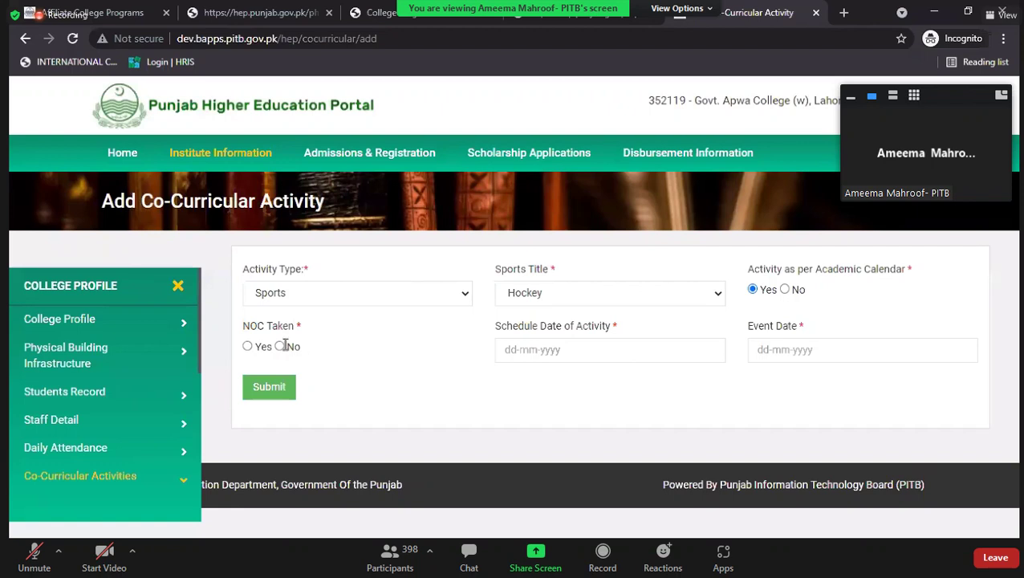
click(250, 347)
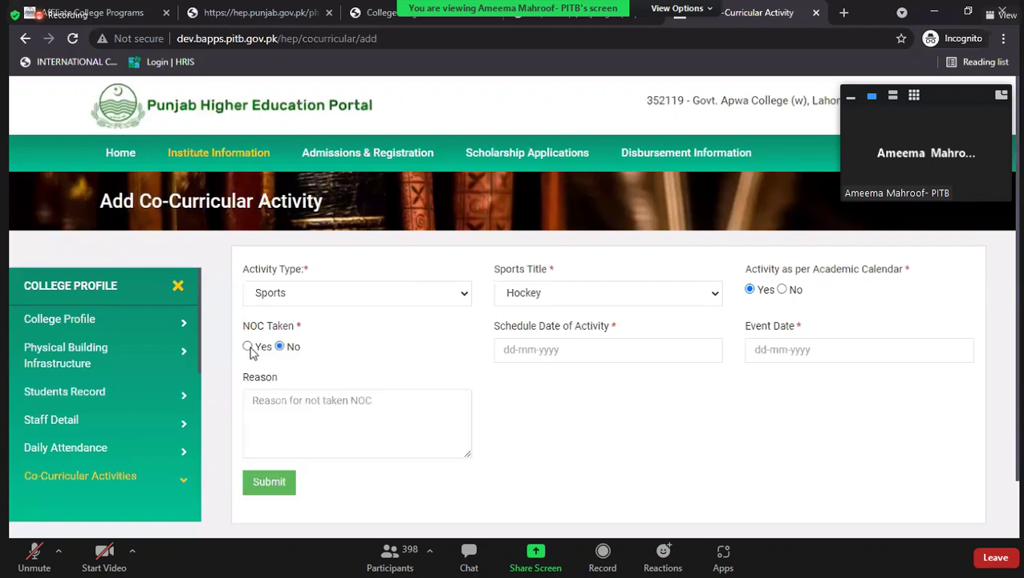
click(533, 357)
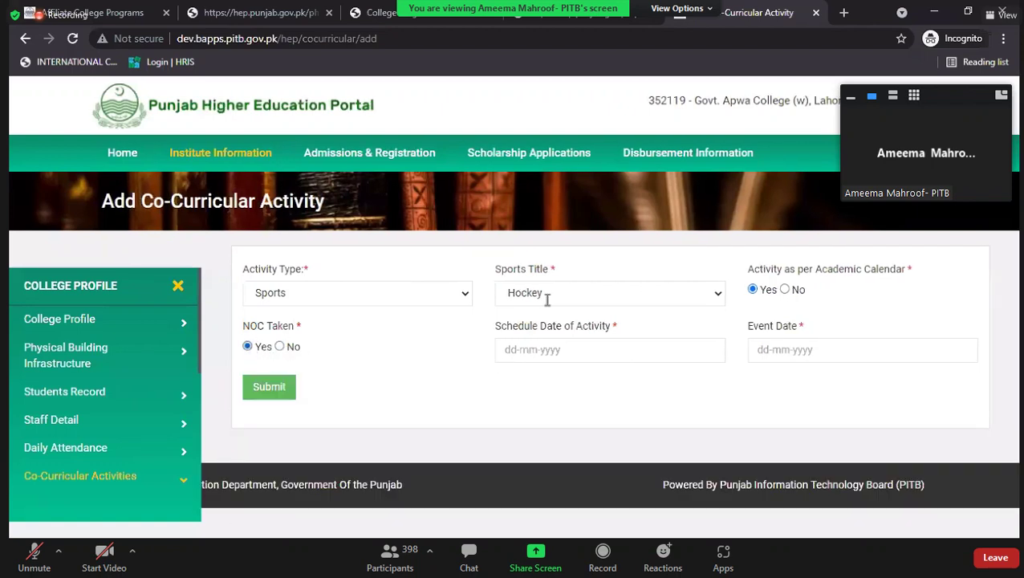
click(552, 239)
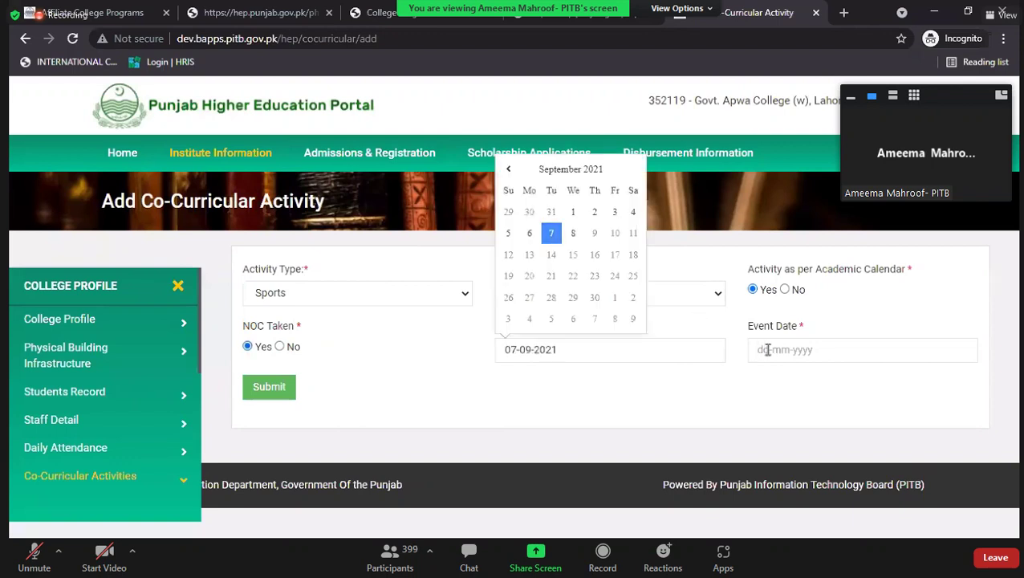
click(768, 350)
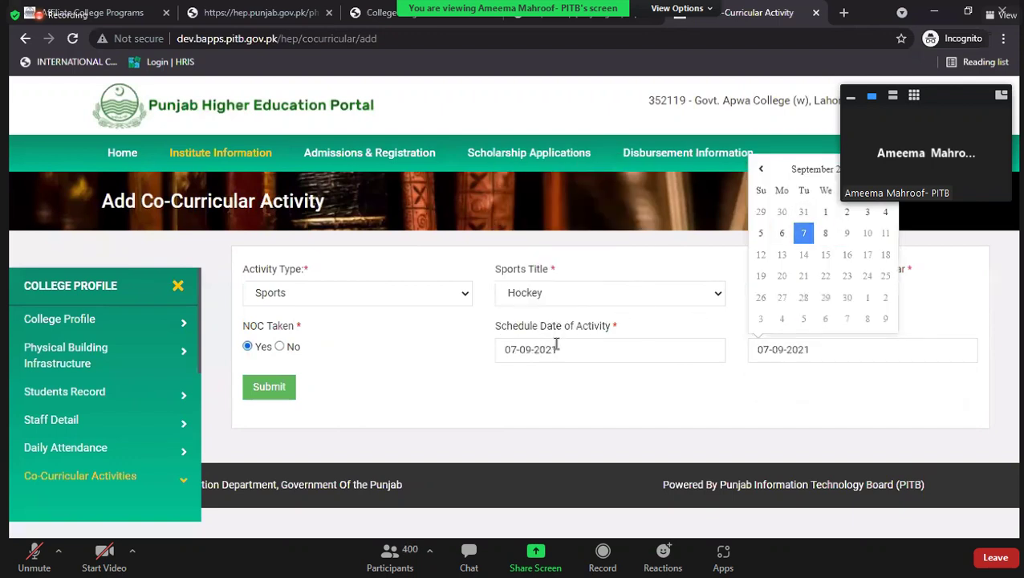
click(562, 386)
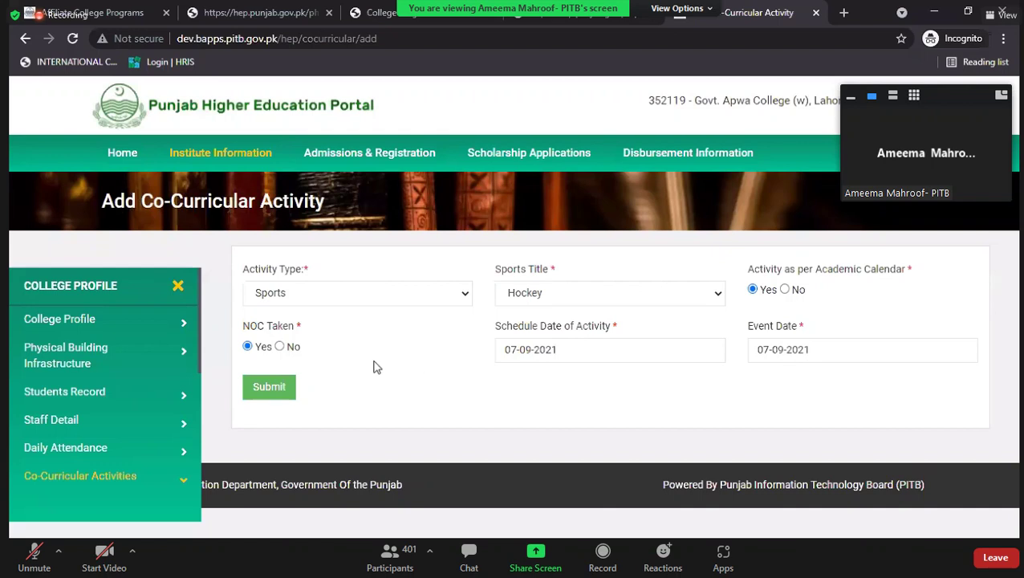
click(280, 387)
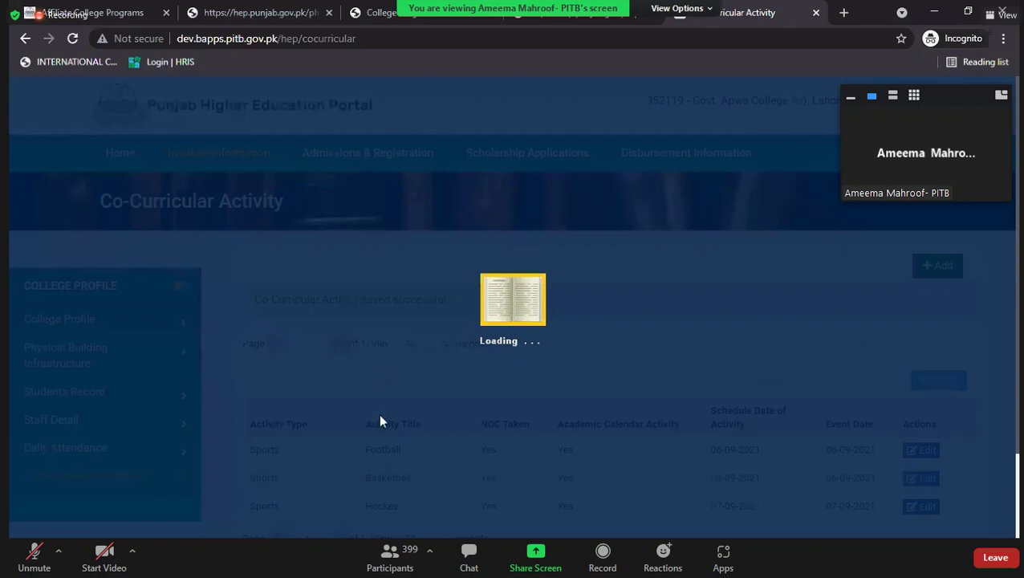
scroll(747, 404, down, 2)
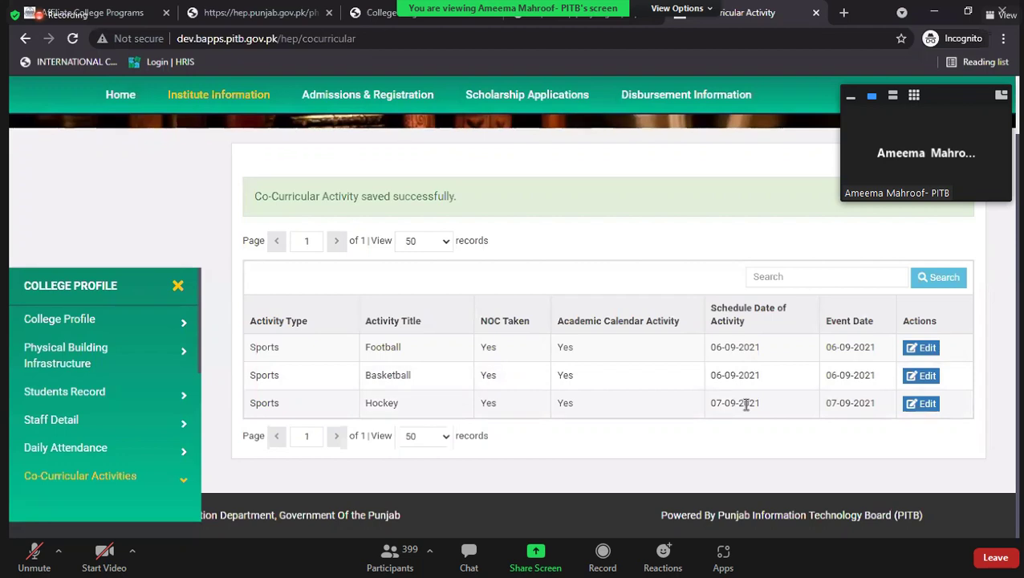
Step: Open the Science Labs list and dismiss the summary of available labs
scroll(94, 398, down, 2)
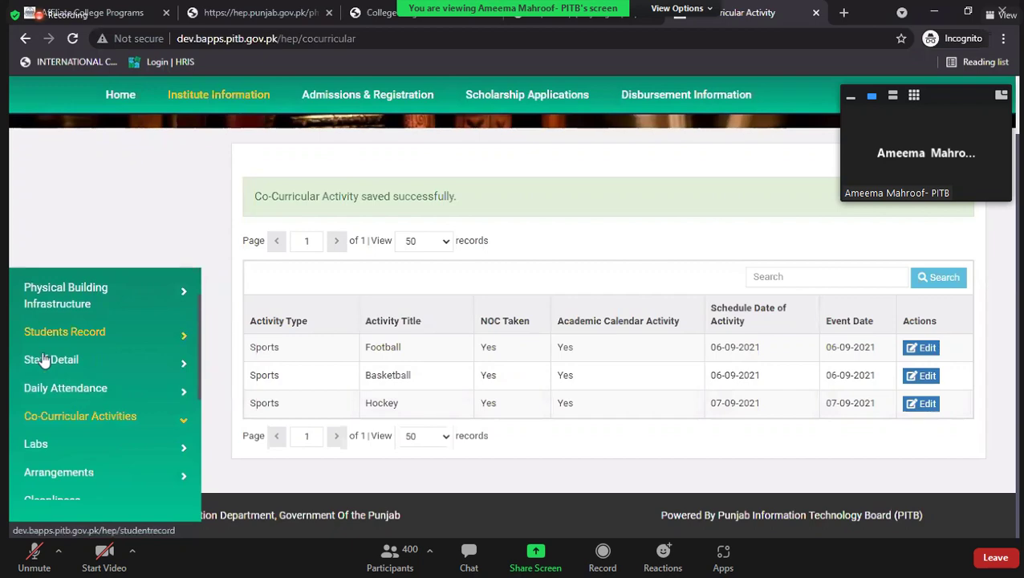
click(35, 444)
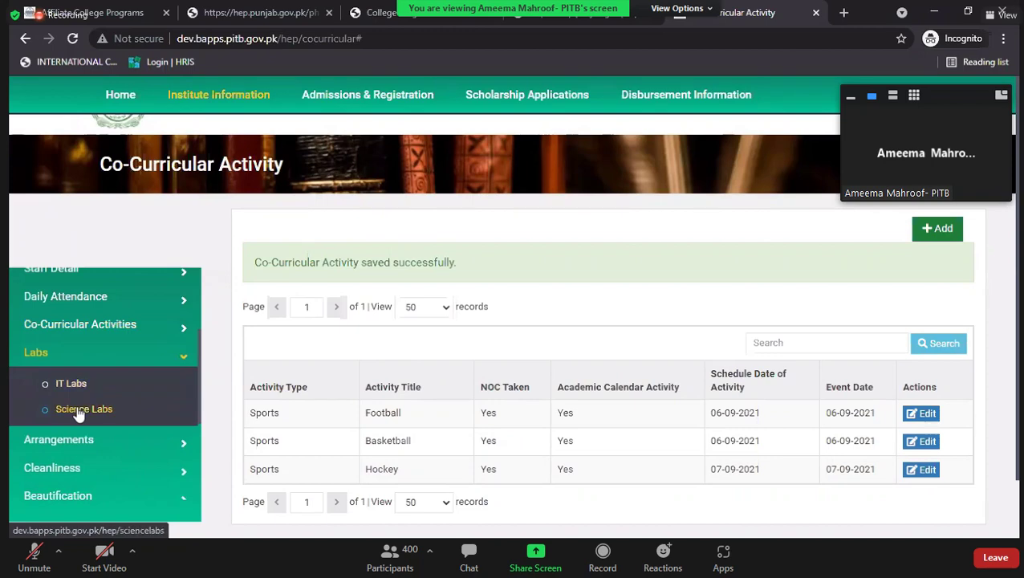
click(78, 411)
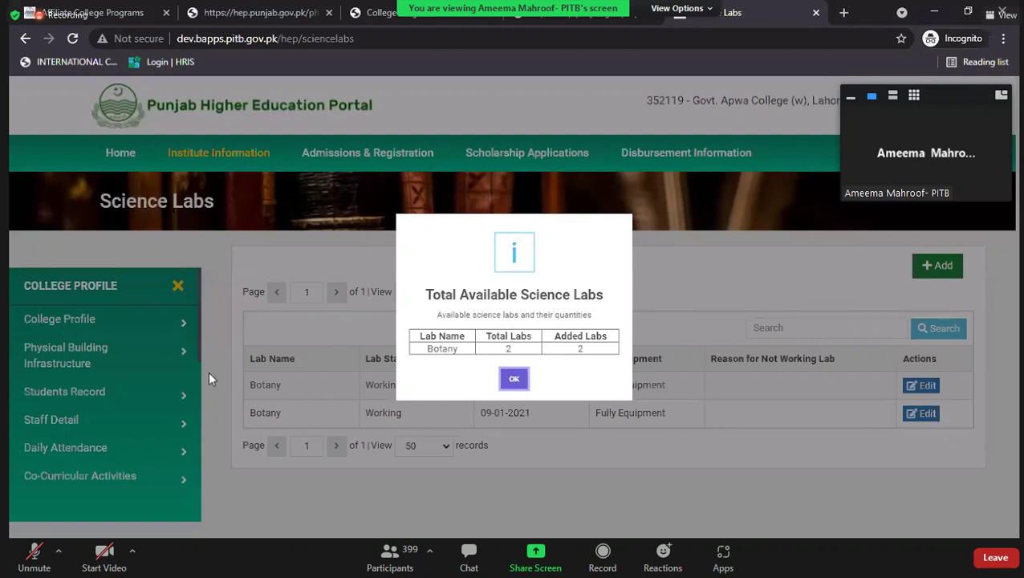
click(80, 417)
Step: Open a new arrangements entry and examine its anti-dengue, Covid-19 SOPs, first aid and security arrangements fields
scroll(80, 418, down, 1)
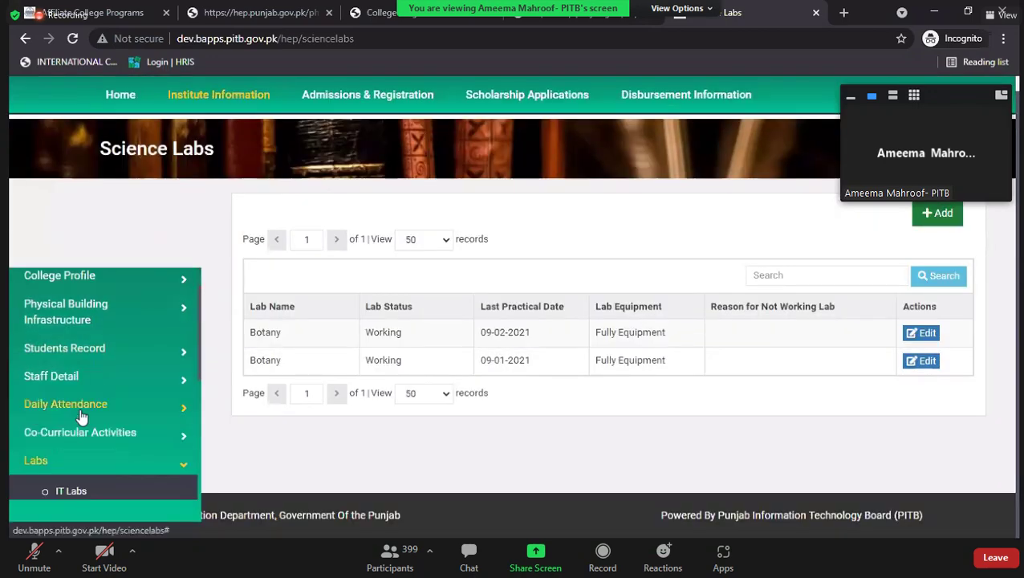
scroll(80, 418, down, 1)
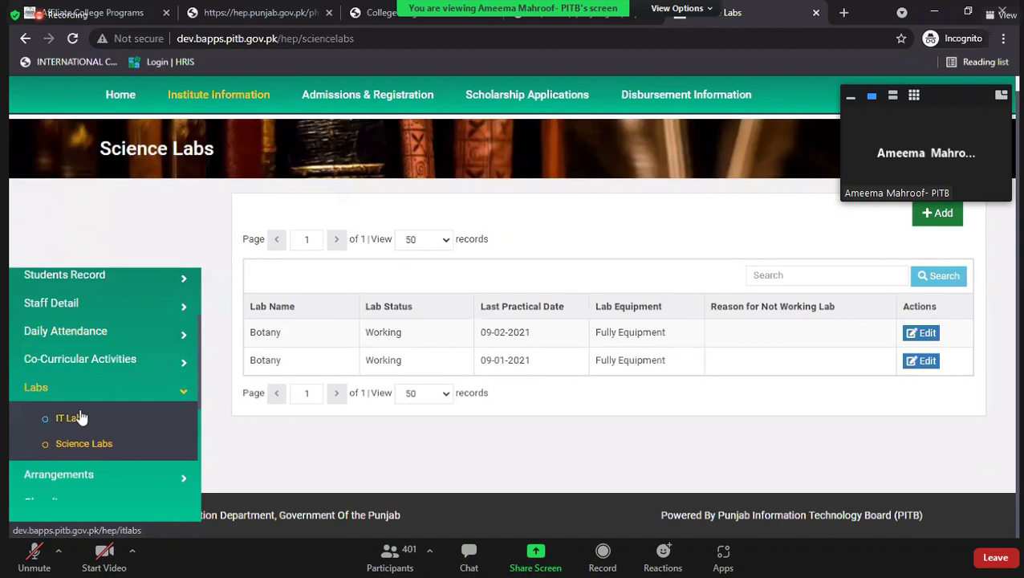
scroll(81, 425, down, 1)
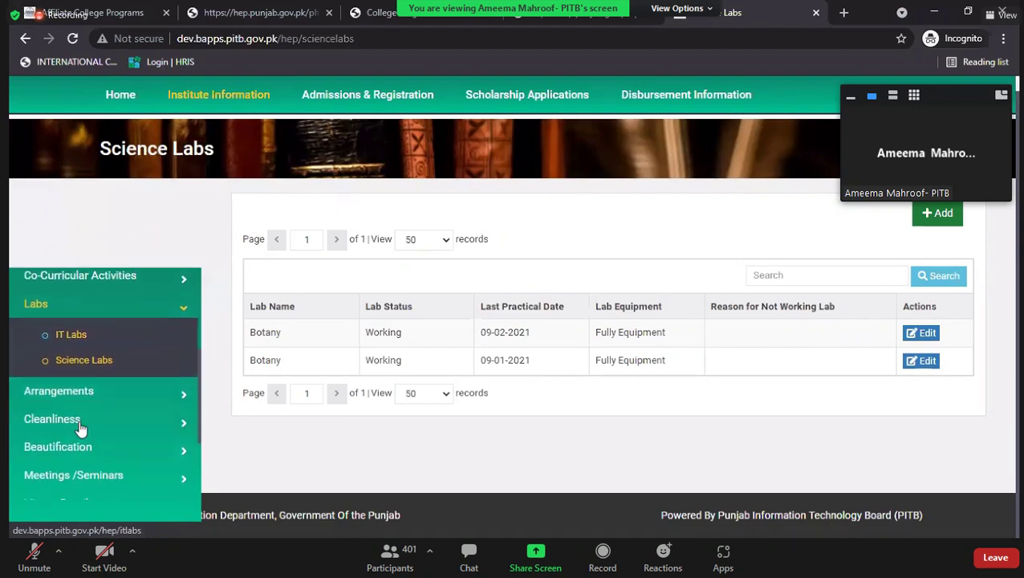
click(59, 393)
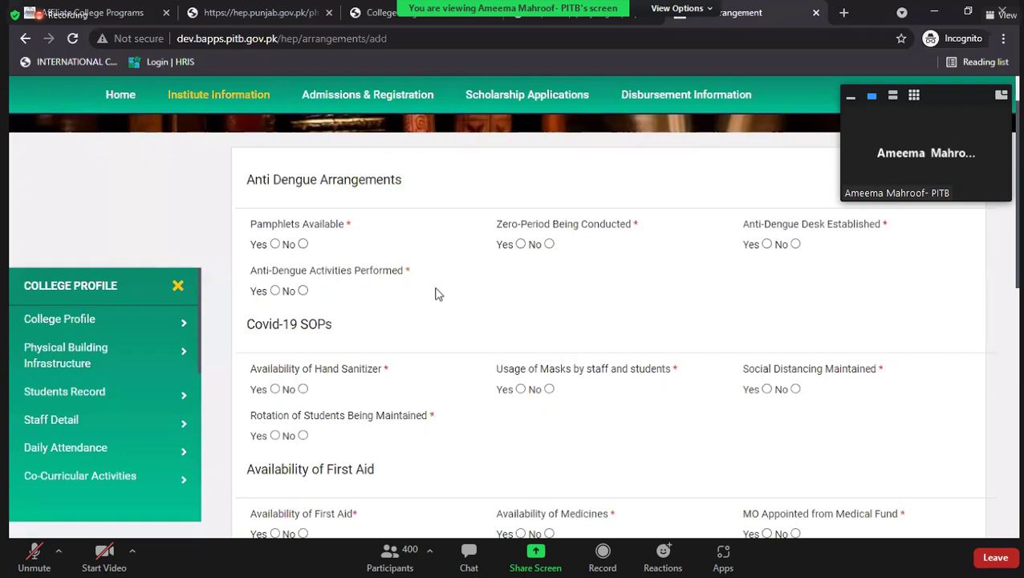
scroll(447, 295, down, 3)
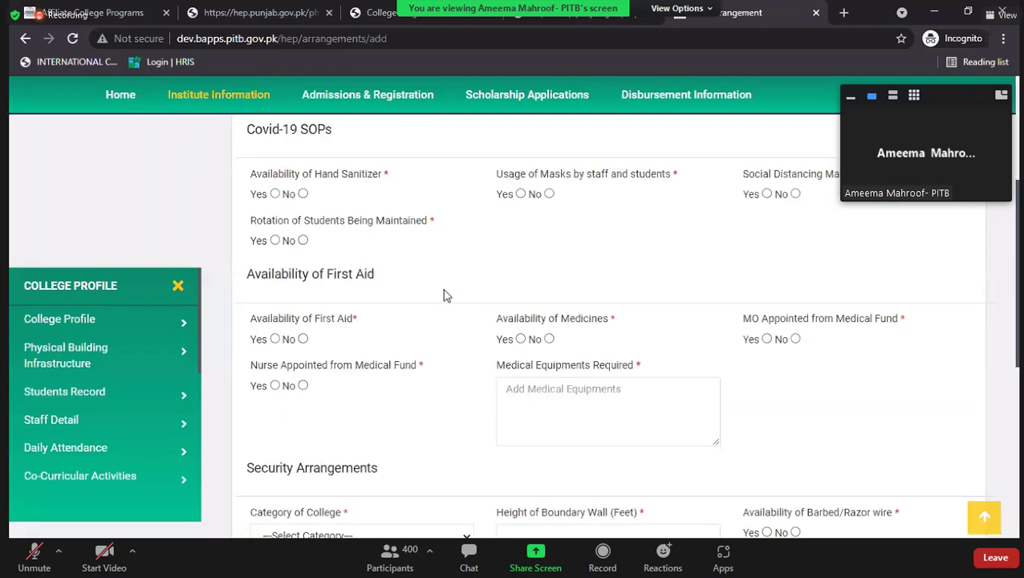
scroll(446, 296, down, 3)
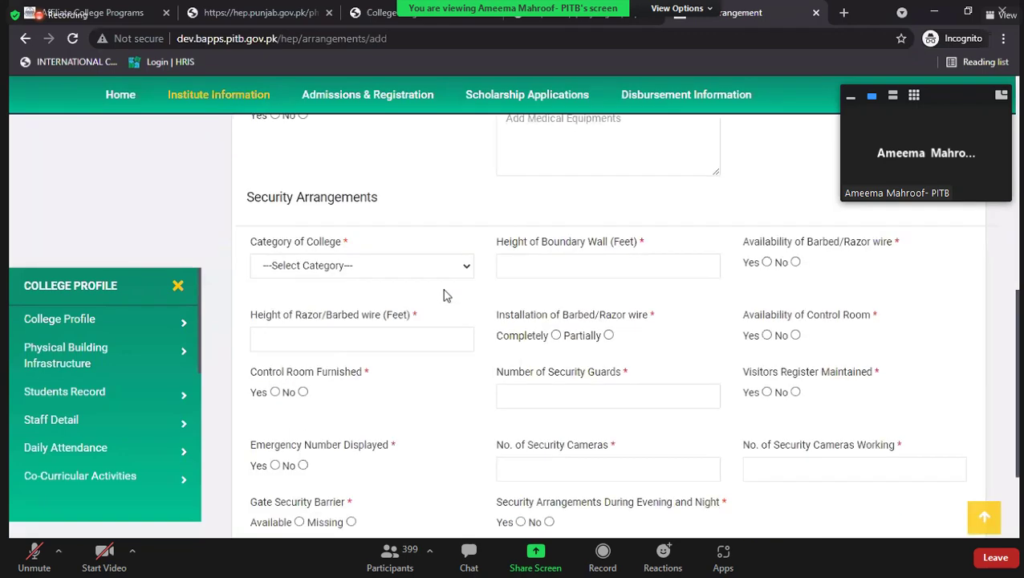
scroll(447, 296, up, 6)
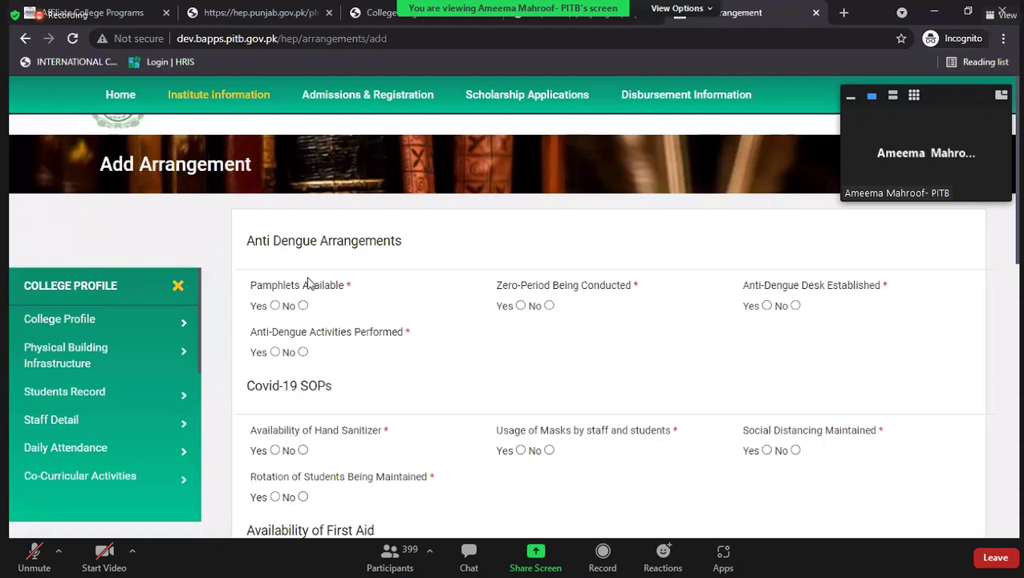
scroll(315, 318, down, 2)
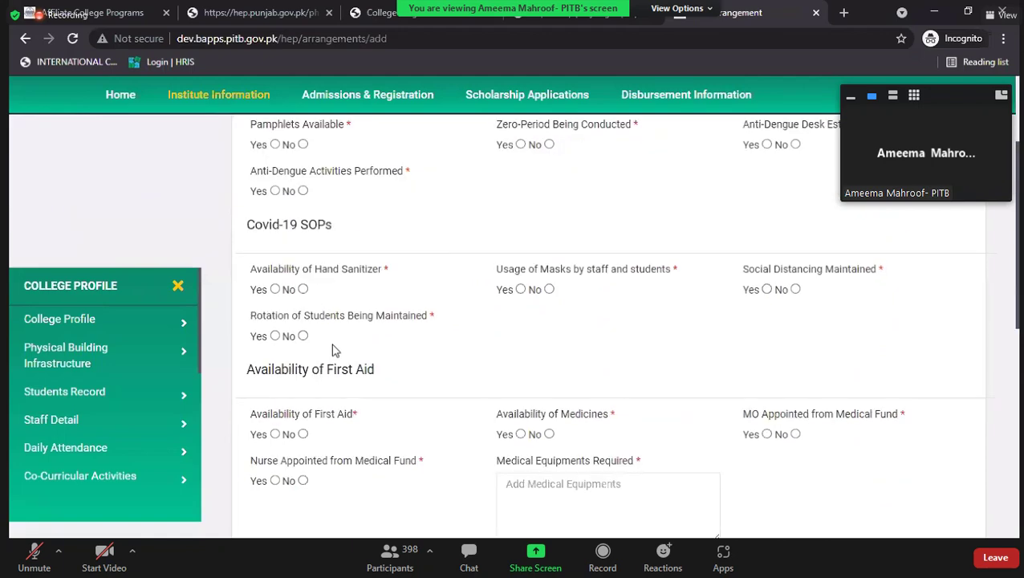
scroll(349, 317, down, 2)
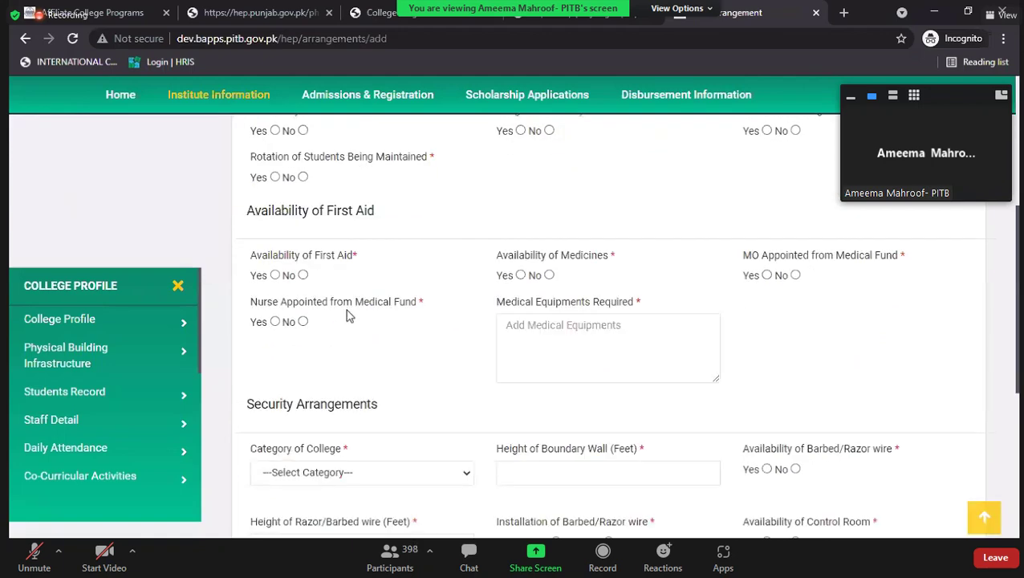
scroll(385, 318, down, 1)
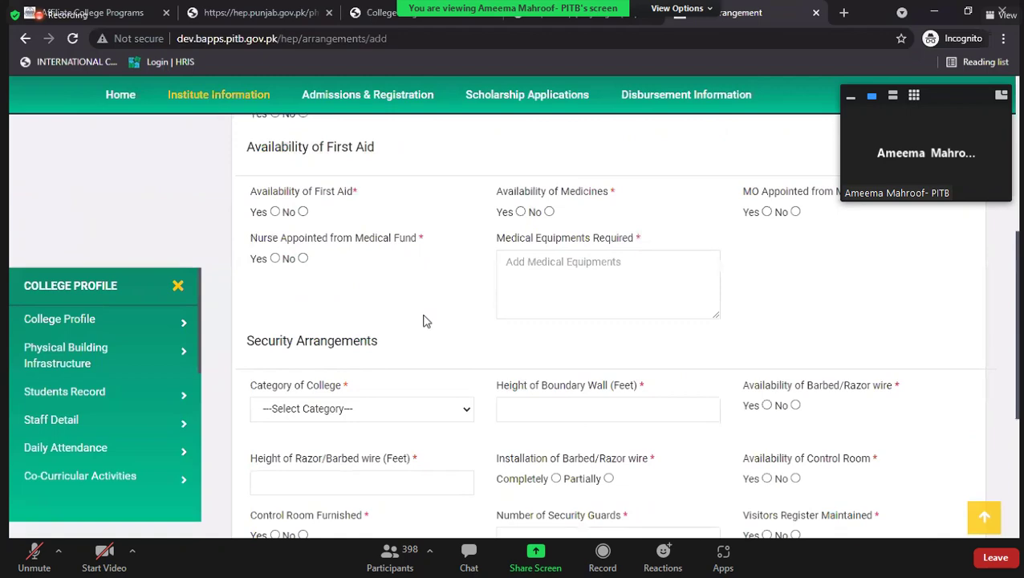
scroll(426, 321, down, 1)
scroll(426, 321, down, 2)
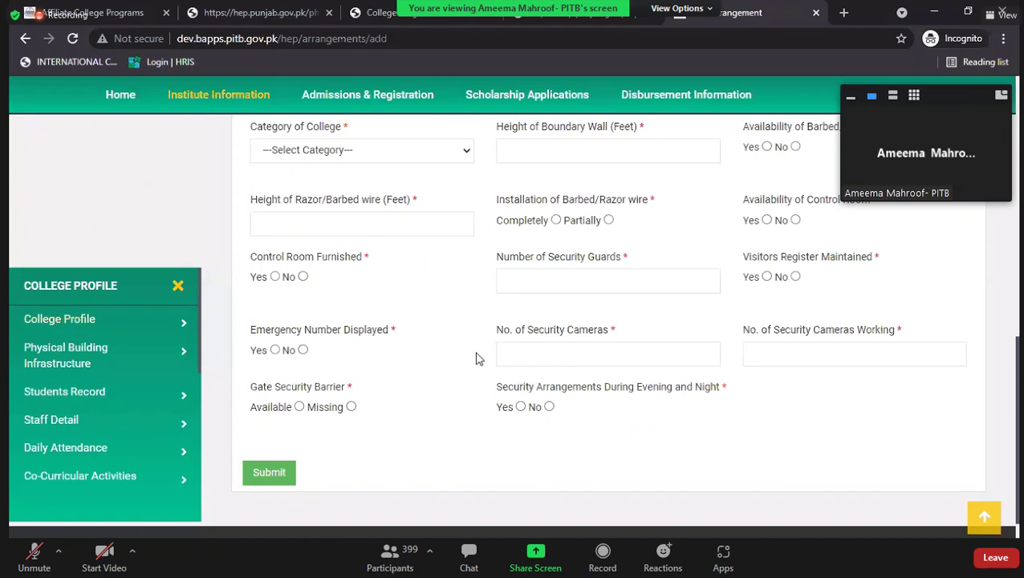
Step: Return to the saved Arrangements list, then view the college's Cleanliness record
key(alt+Left)
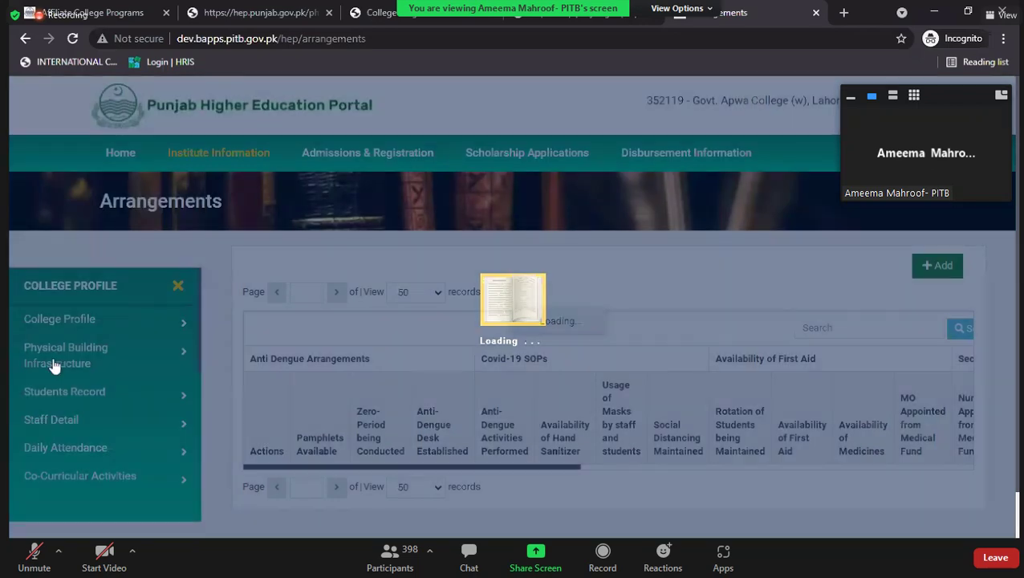
scroll(50, 498, down, 1)
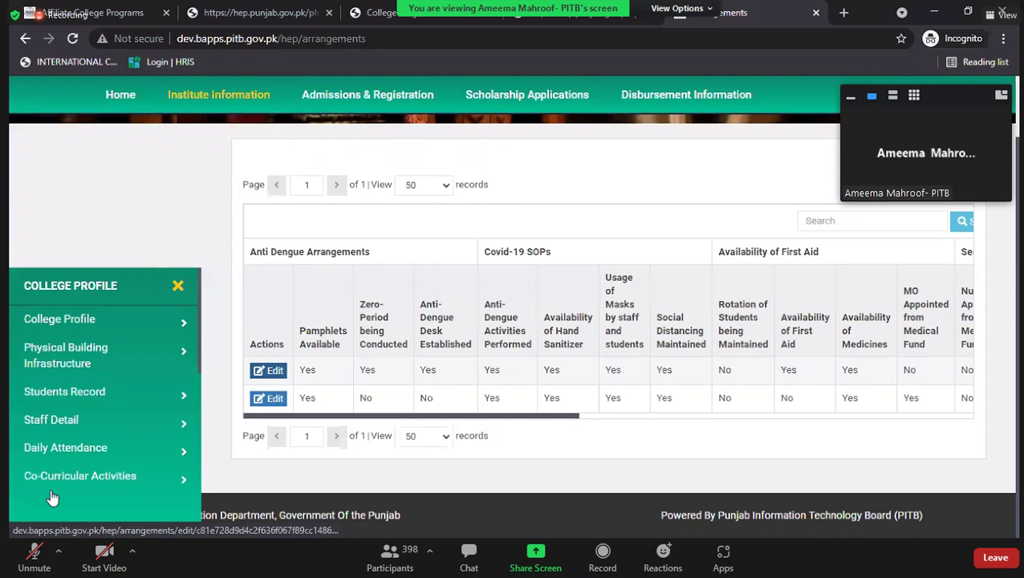
click(51, 498)
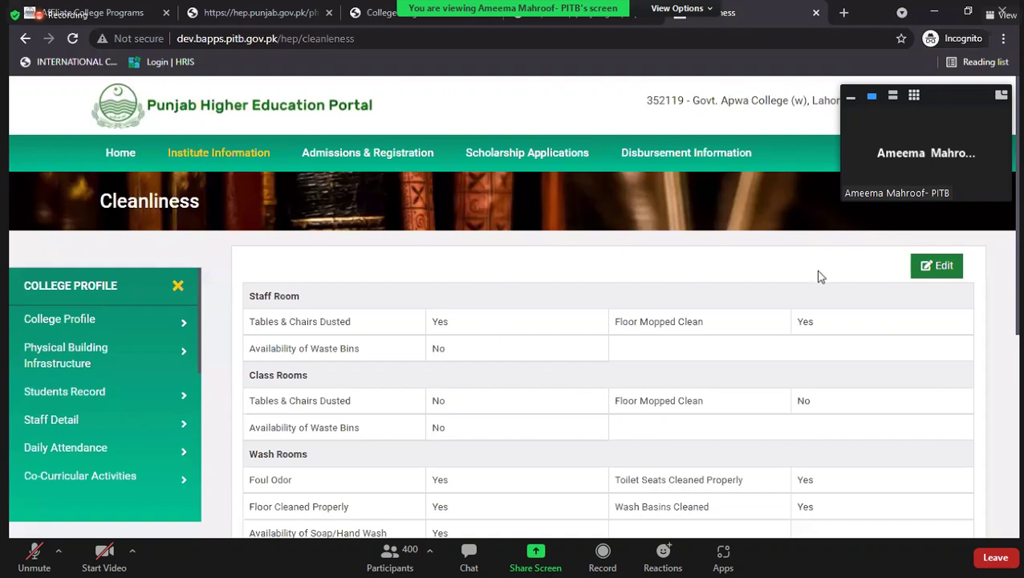
Step: Review the Cleanliness record, open it for editing, and examine its staff room, class room, wash room, cafe, library and labs fields
scroll(937, 231, down, 4)
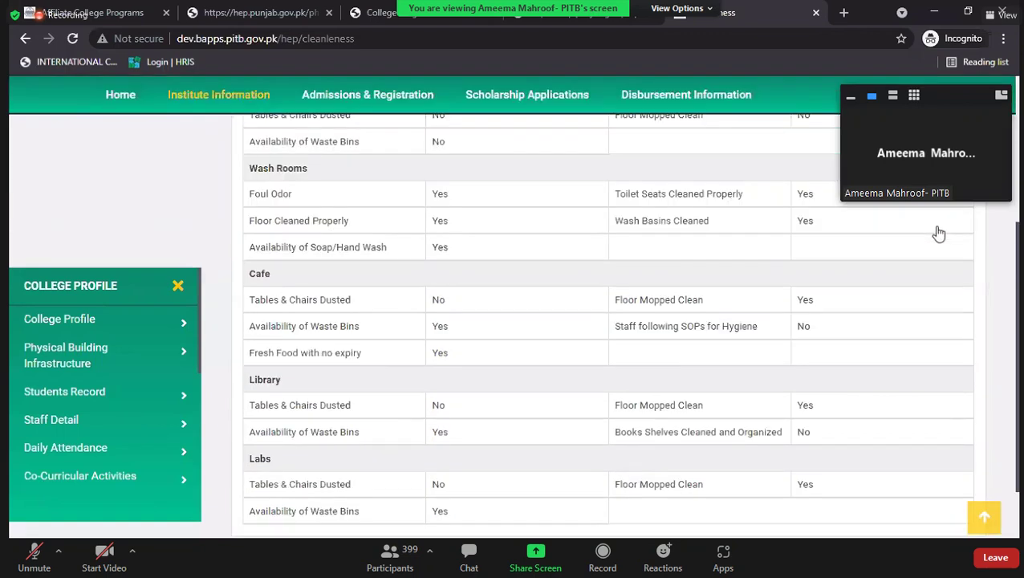
scroll(939, 233, up, 4)
click(939, 232)
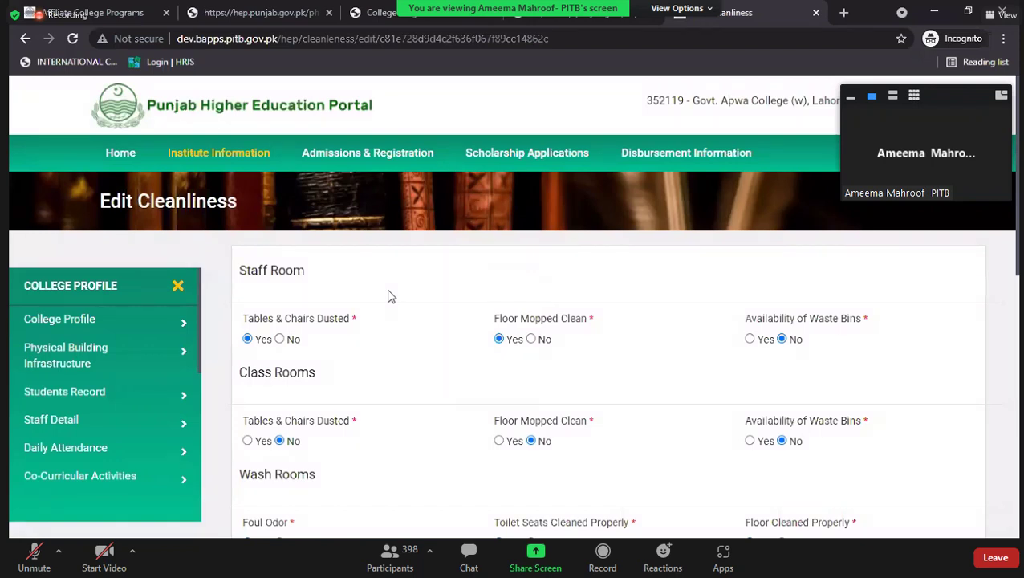
scroll(388, 296, down, 1)
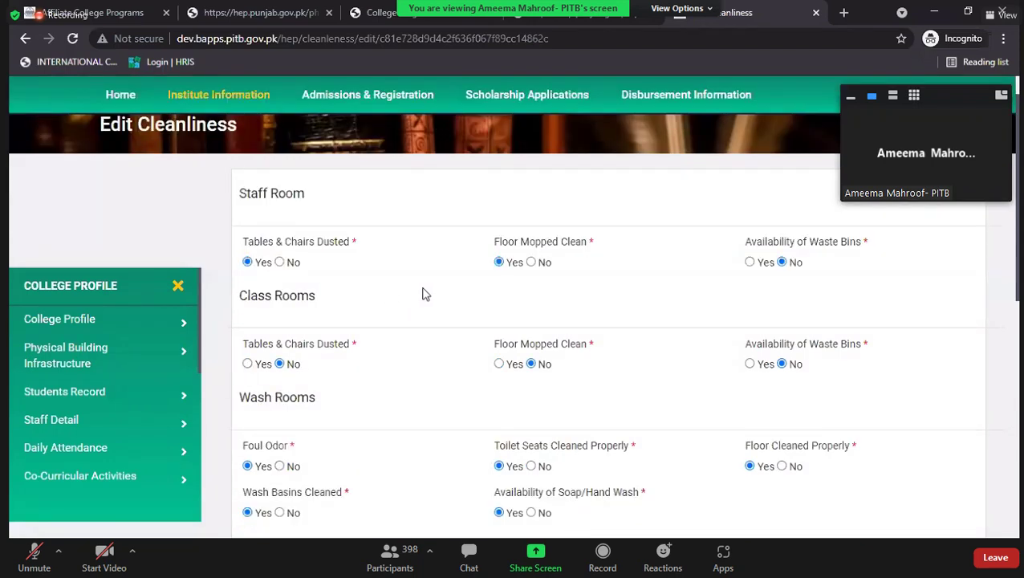
scroll(332, 235, down, 1)
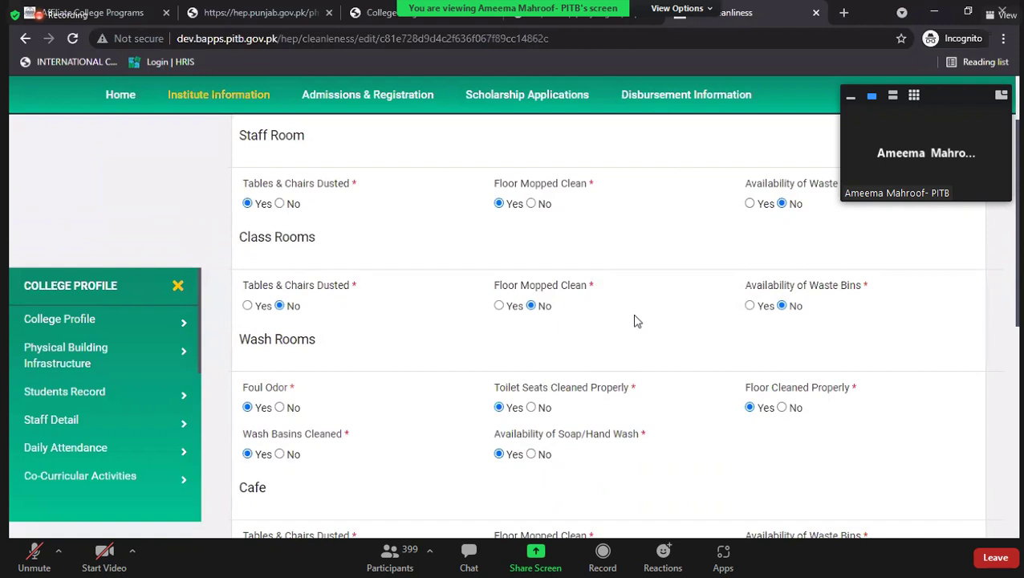
scroll(635, 321, down, 1)
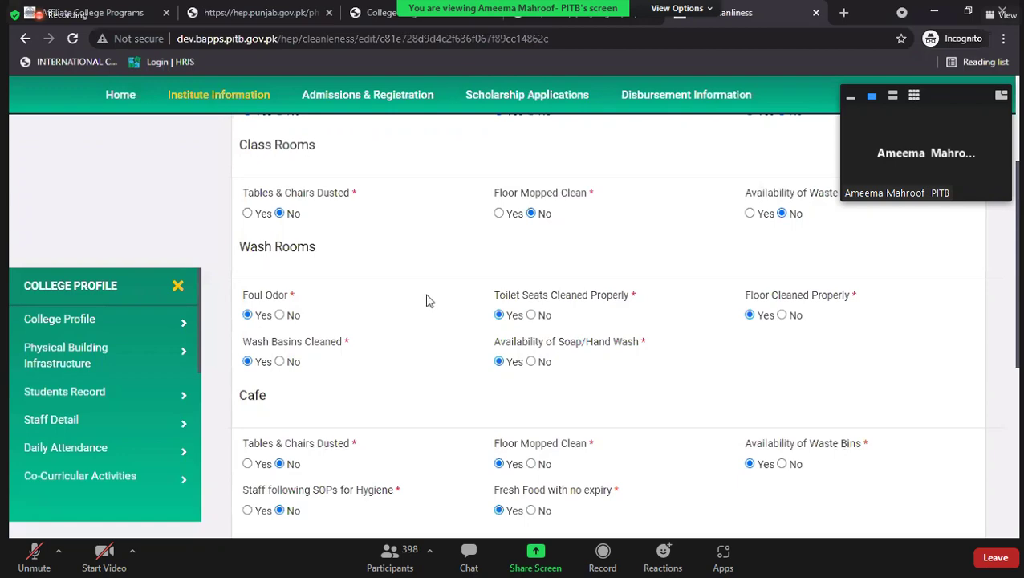
scroll(427, 300, down, 2)
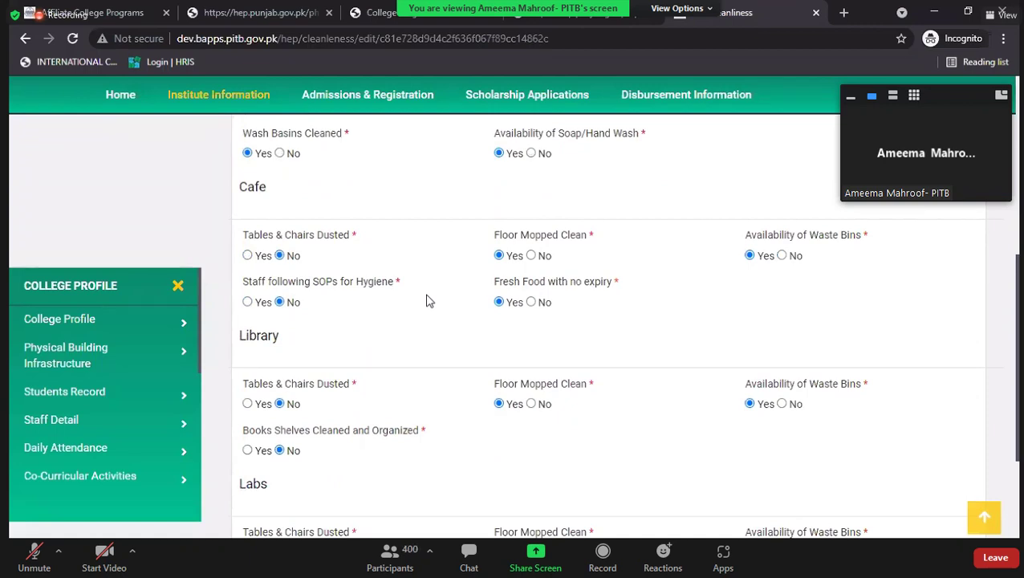
scroll(469, 333, down, 1)
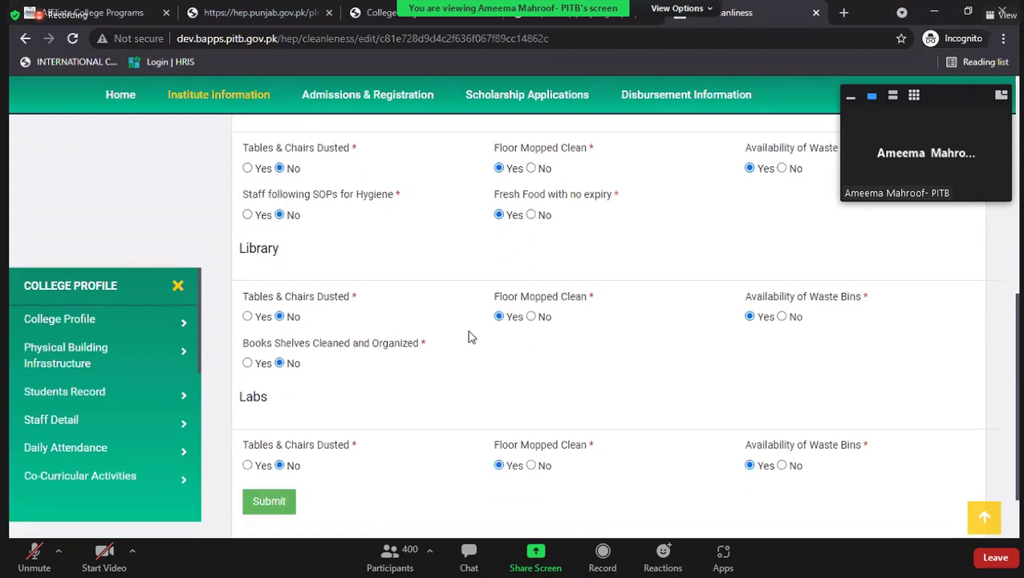
scroll(471, 337, down, 1)
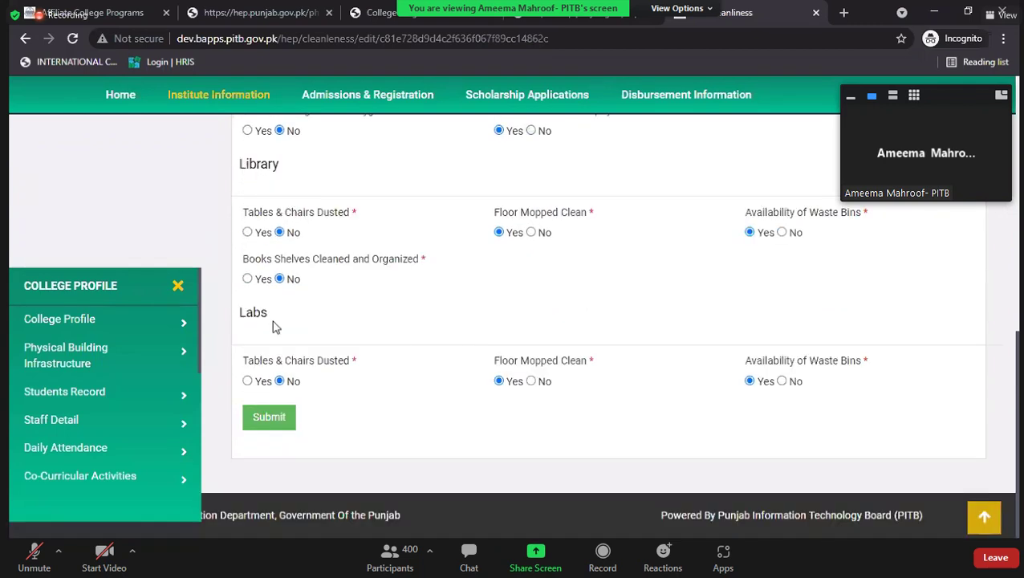
Step: Open the Beautification record for editing and examine its outer and inner beautification fields
scroll(54, 319, down, 3)
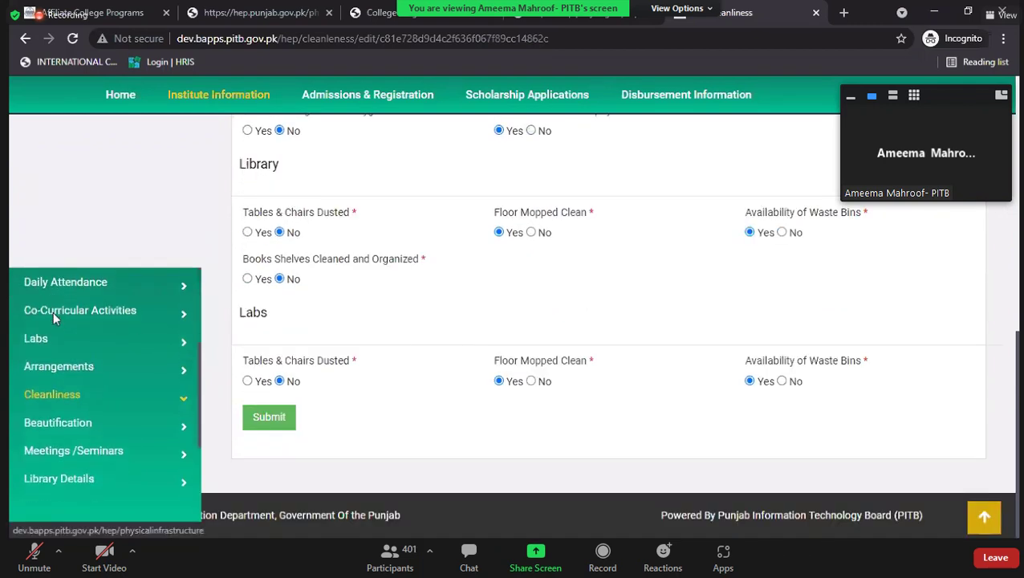
click(54, 315)
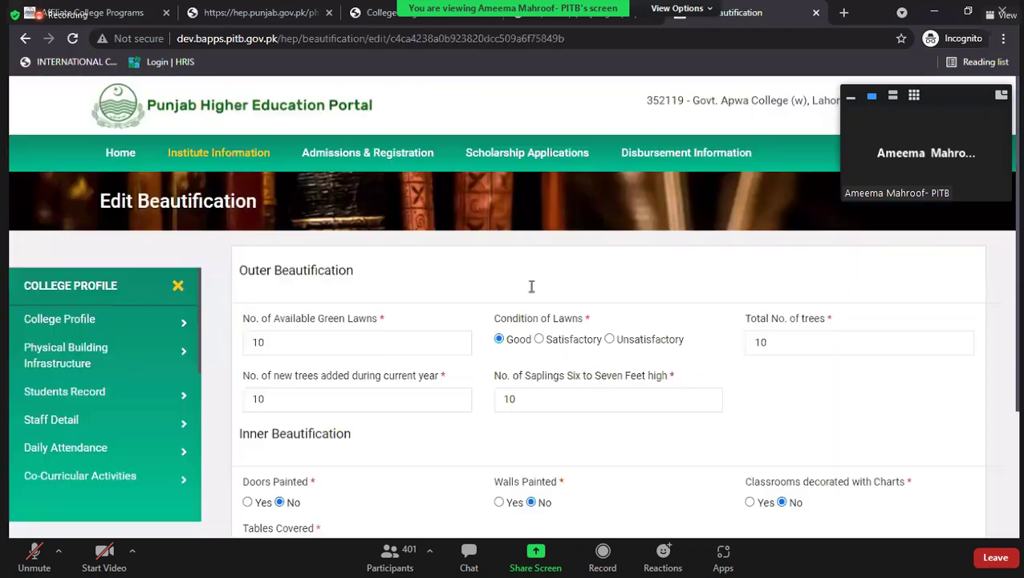
scroll(531, 287, down, 2)
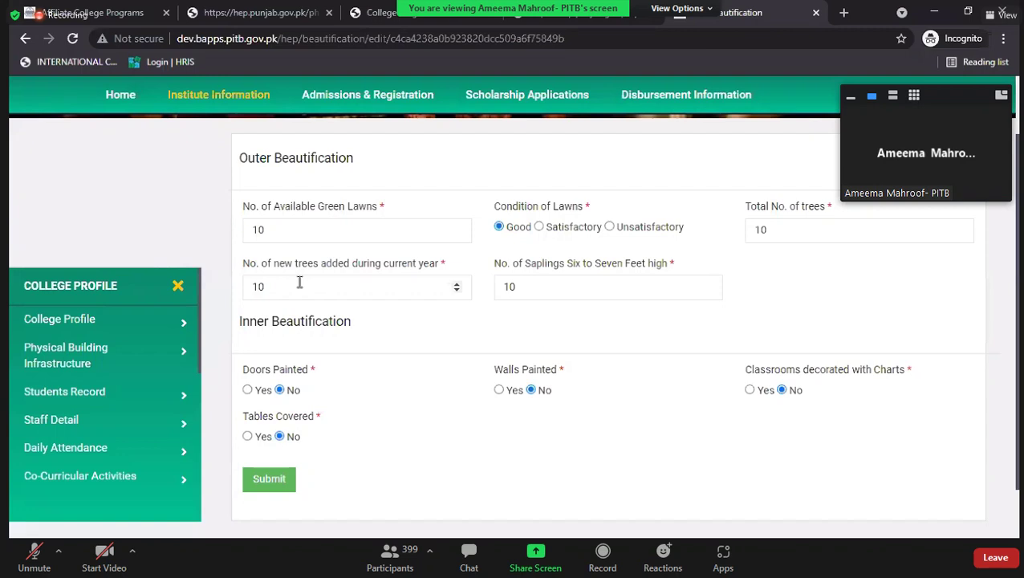
scroll(281, 315, down, 1)
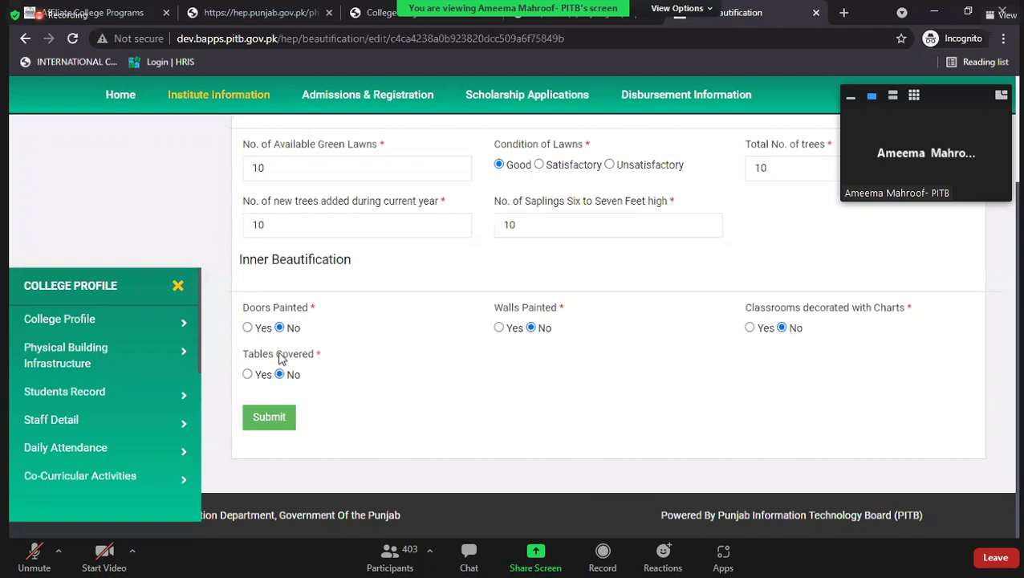
Step: Start a new Meetings / Seminars entry with PTM Conducted set to No and Council Meeting set to Yes
scroll(70, 378, down, 3)
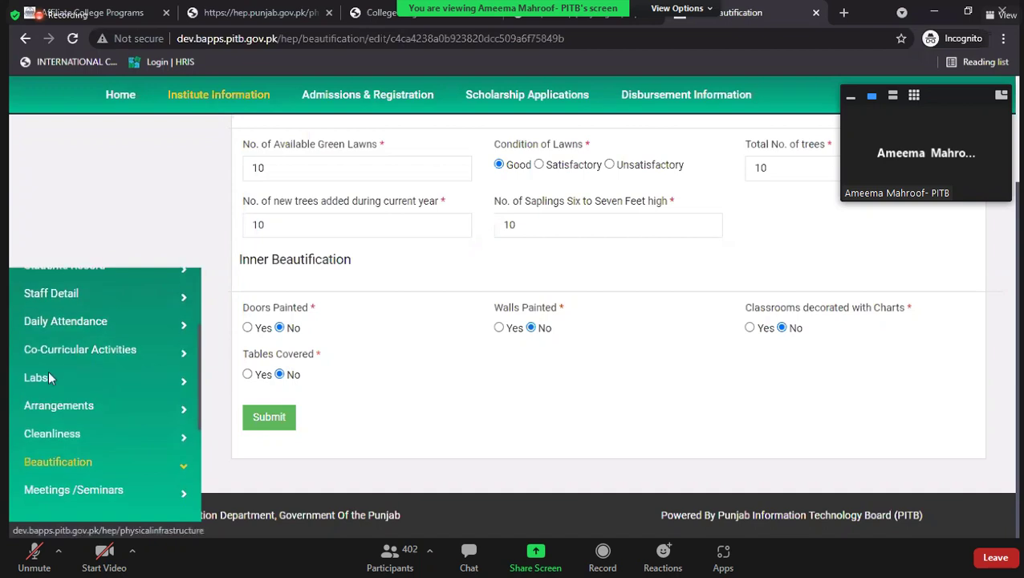
scroll(16, 382, down, 3)
click(16, 377)
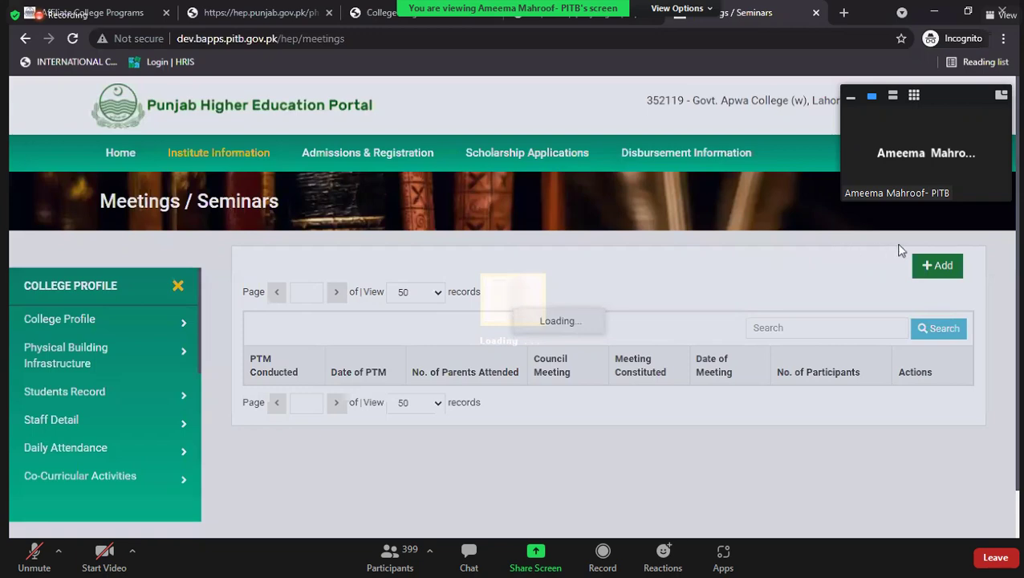
scroll(898, 251, down, 1)
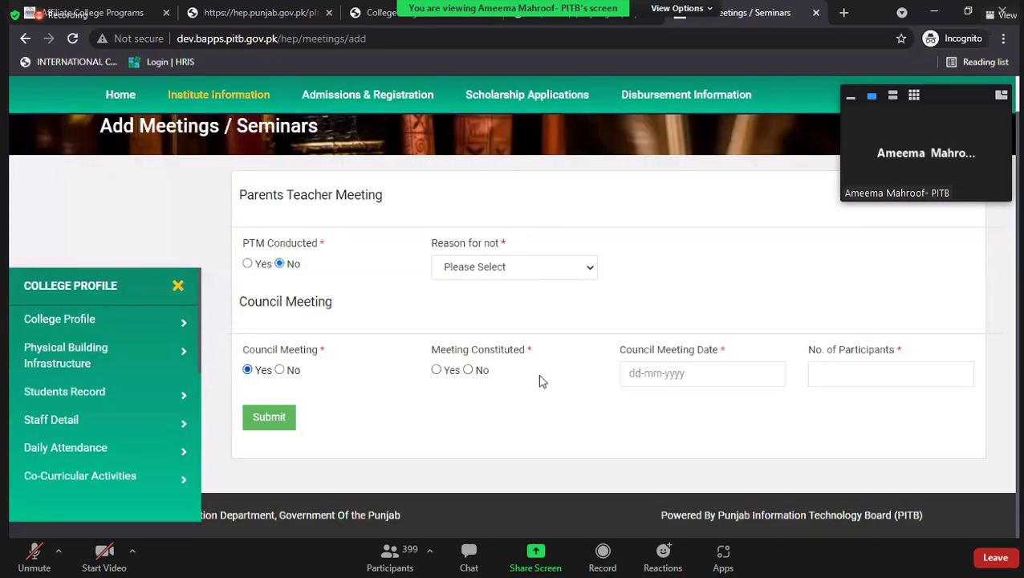
Step: Record a constituted council meeting on 01-09-2021 with 20 participants, select Vacations as the reason for no PTM, and submit the entry
click(647, 375)
click(696, 235)
key(Tab)
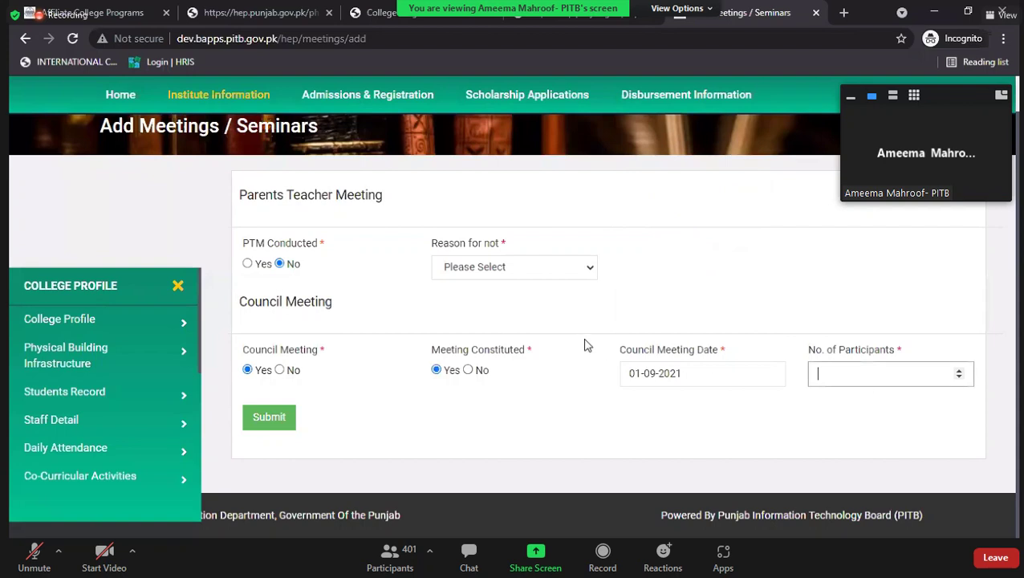
text(20)
click(290, 416)
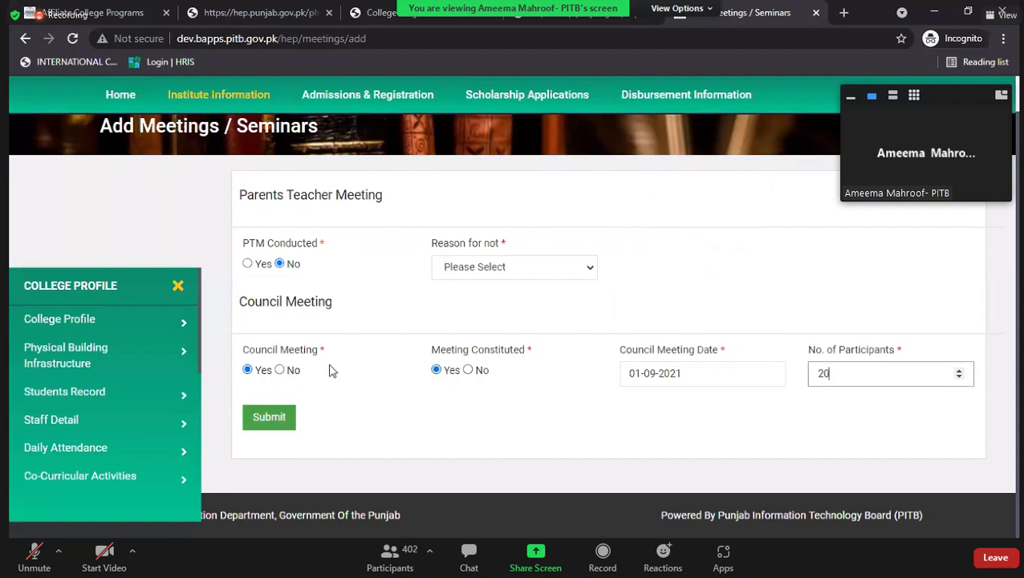
key(alt+Down)
key(Return)
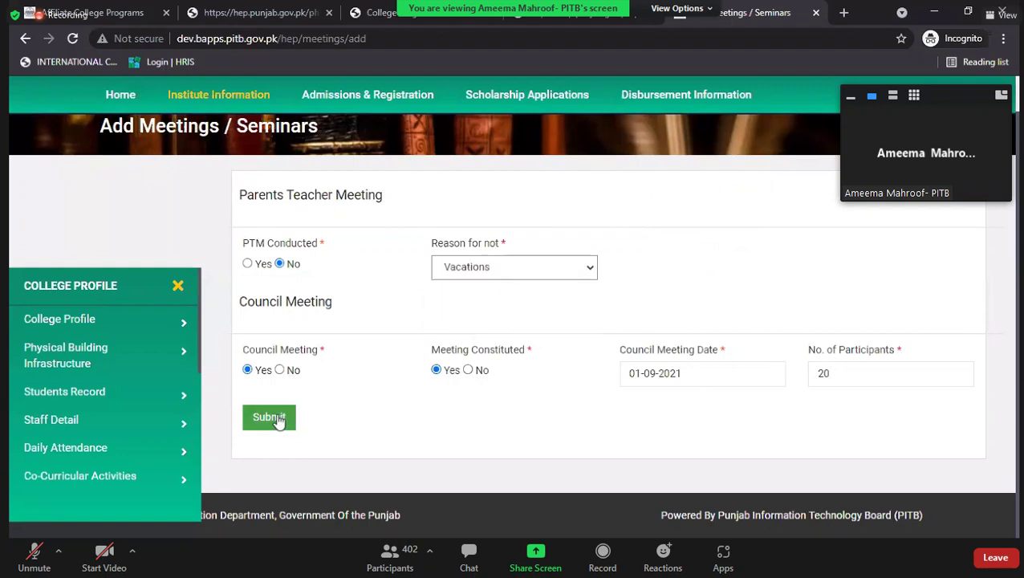
click(278, 419)
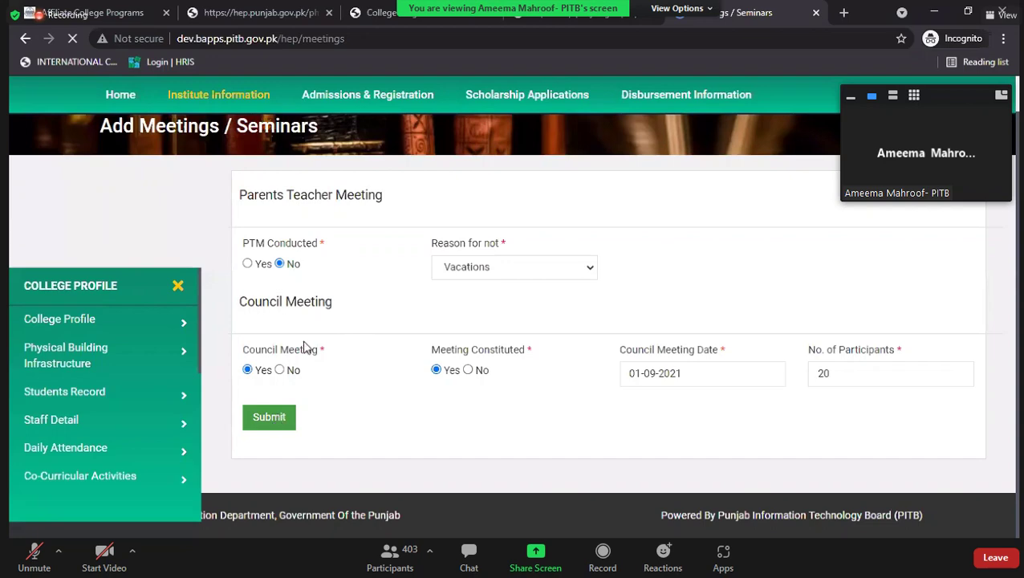
Step: Open the Library Details list and start a new library entry
scroll(70, 420, down, 2)
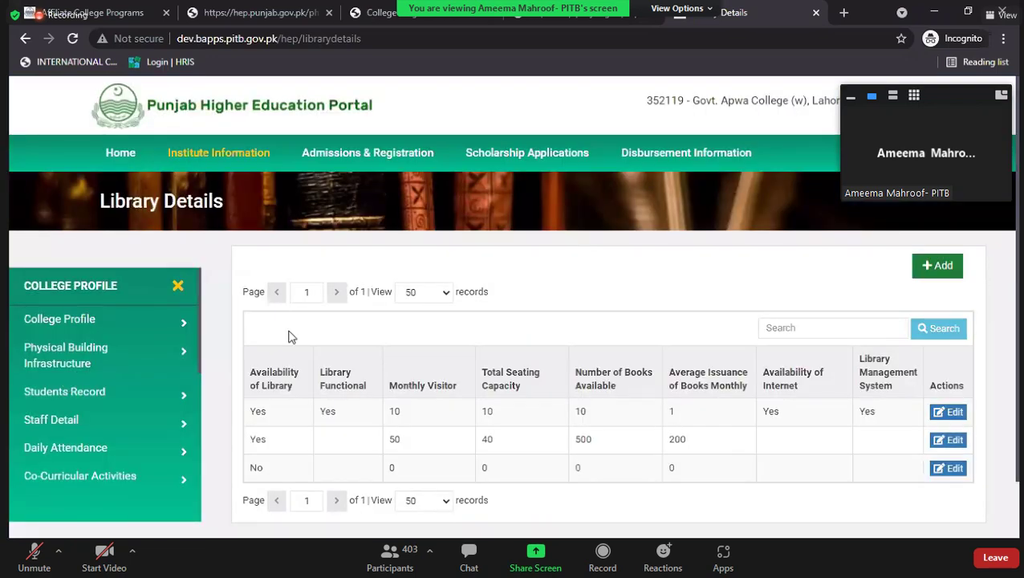
scroll(883, 249, down, 1)
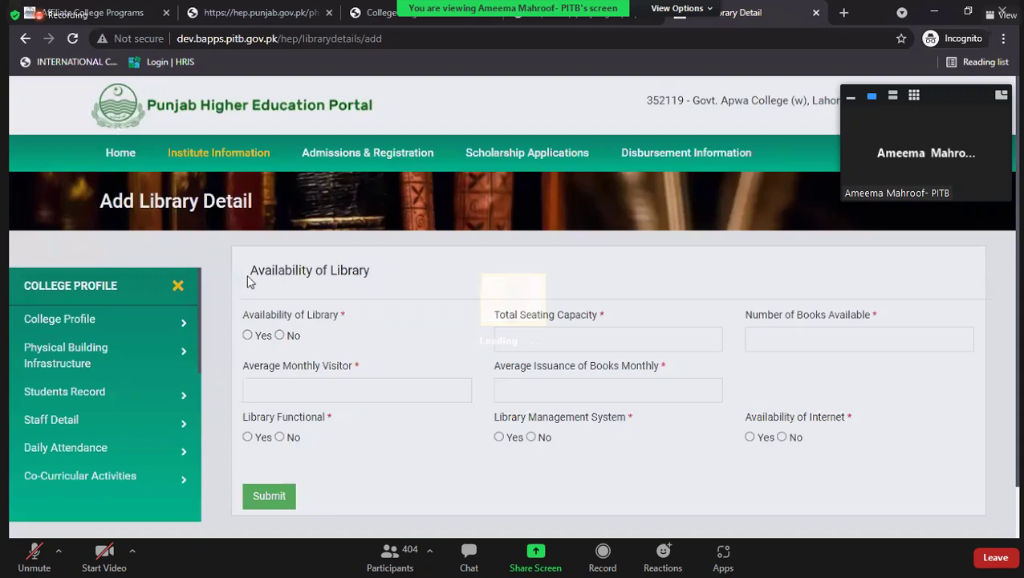
scroll(253, 281, down, 1)
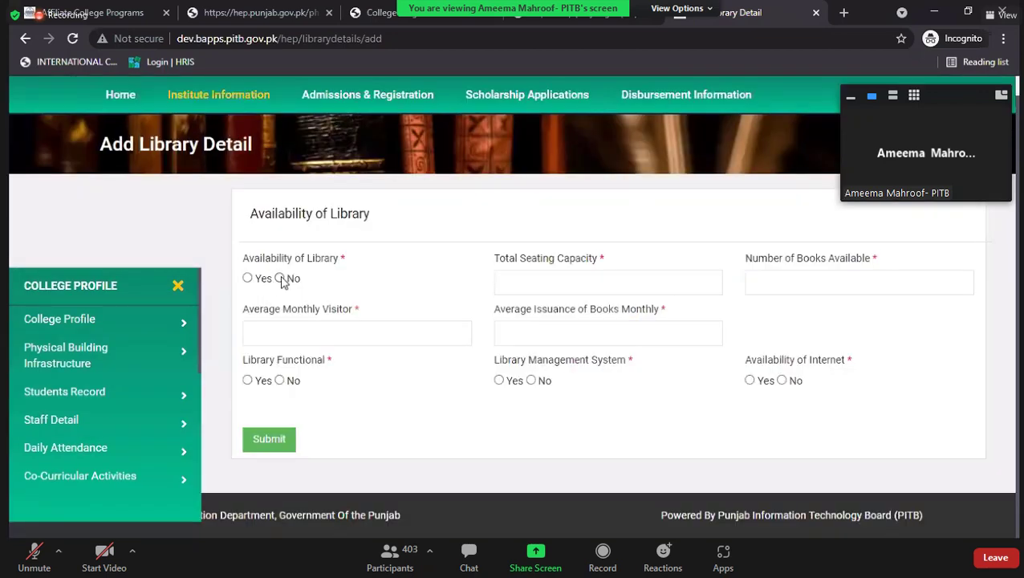
Step: Check the non-availability reason field with library availability set to No, then switch it to Yes and examine the capacity, books, visitor and issuance fields
click(280, 279)
key(Right)
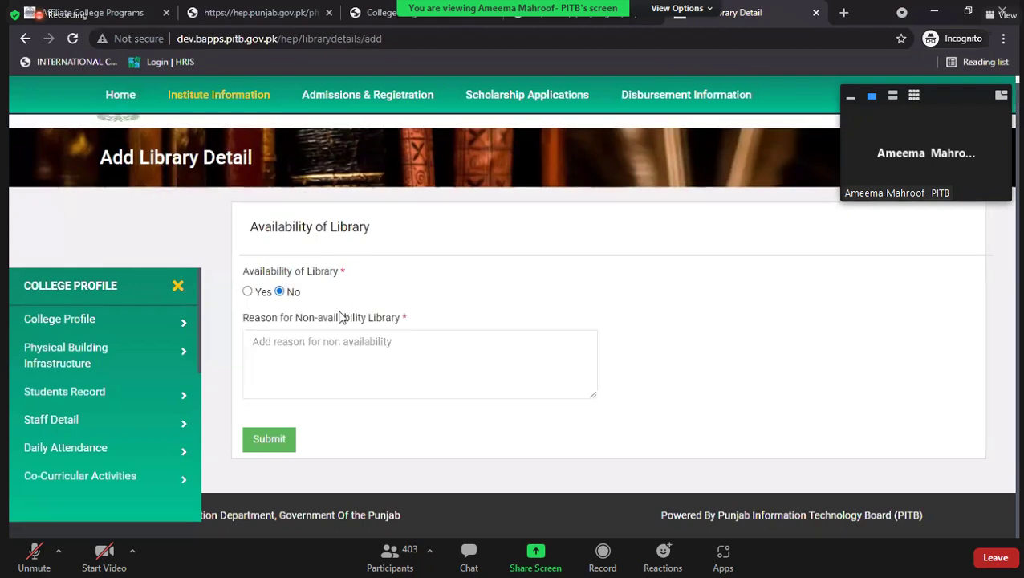
click(318, 345)
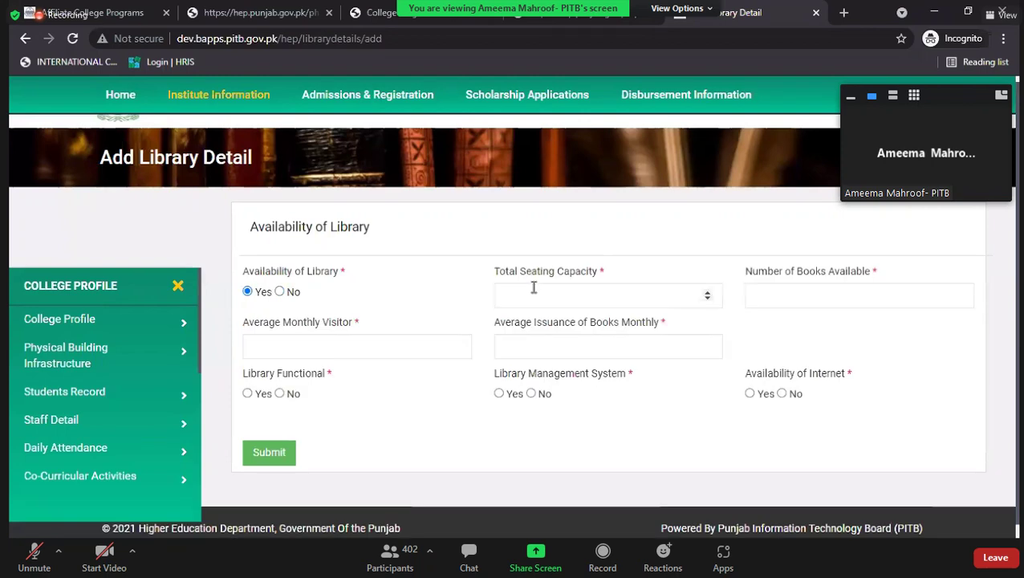
click(533, 288)
click(776, 297)
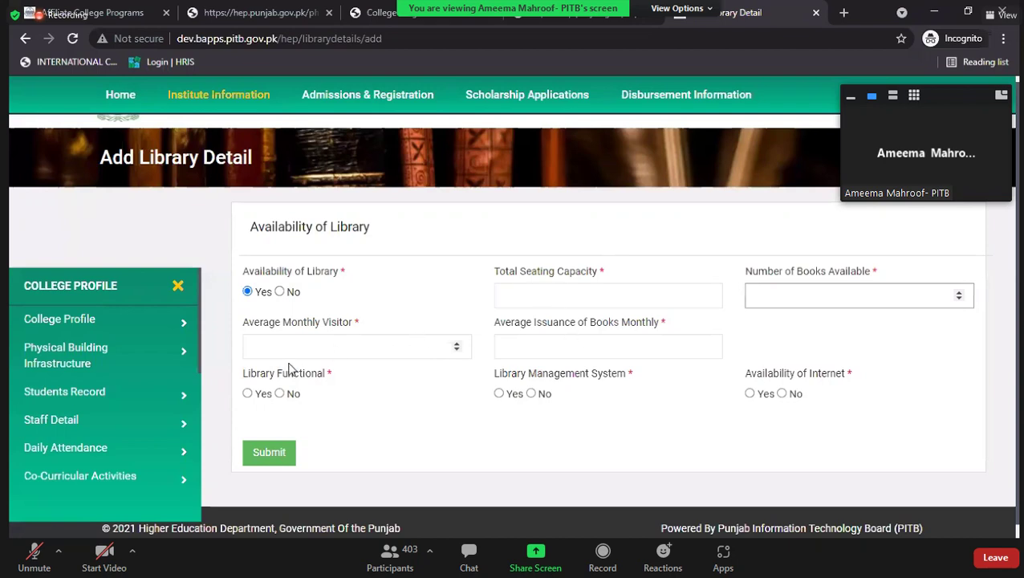
scroll(433, 368, down, 1)
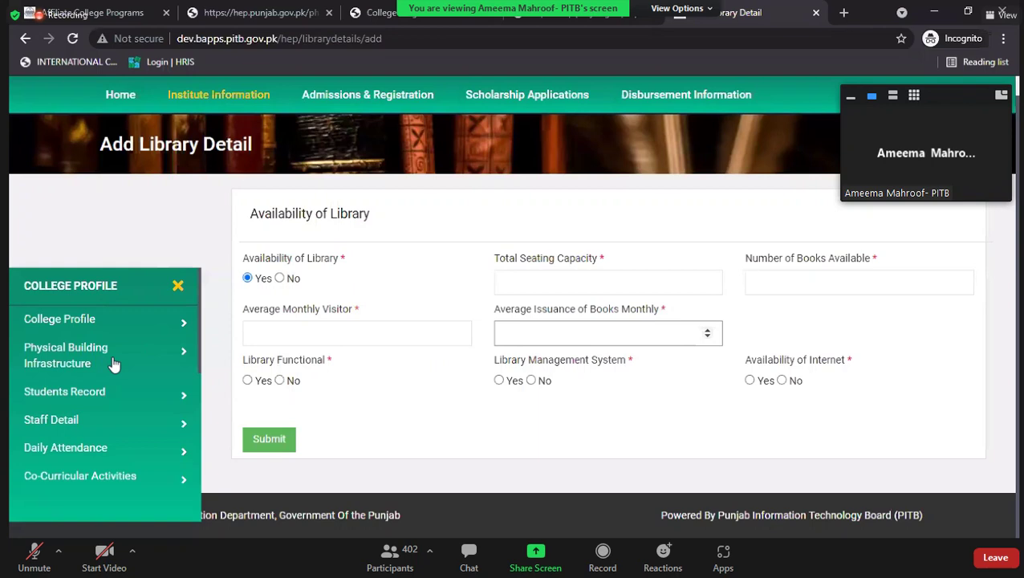
Step: Open the Furniture Details record for editing and examine its furniture, electricity, fans, LED/TV, water and fire extinguisher fields
scroll(114, 363, down, 3)
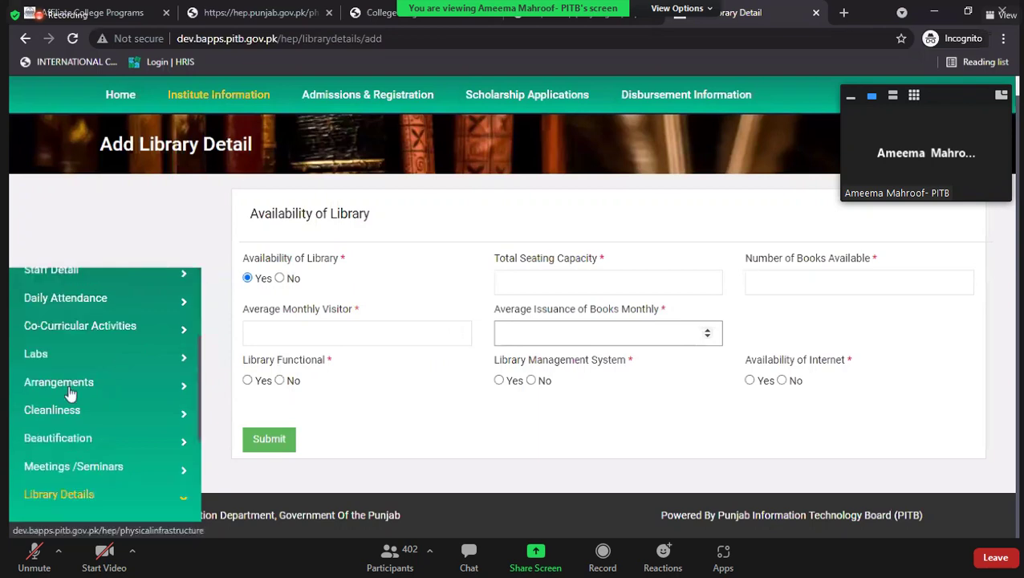
scroll(71, 394, down, 2)
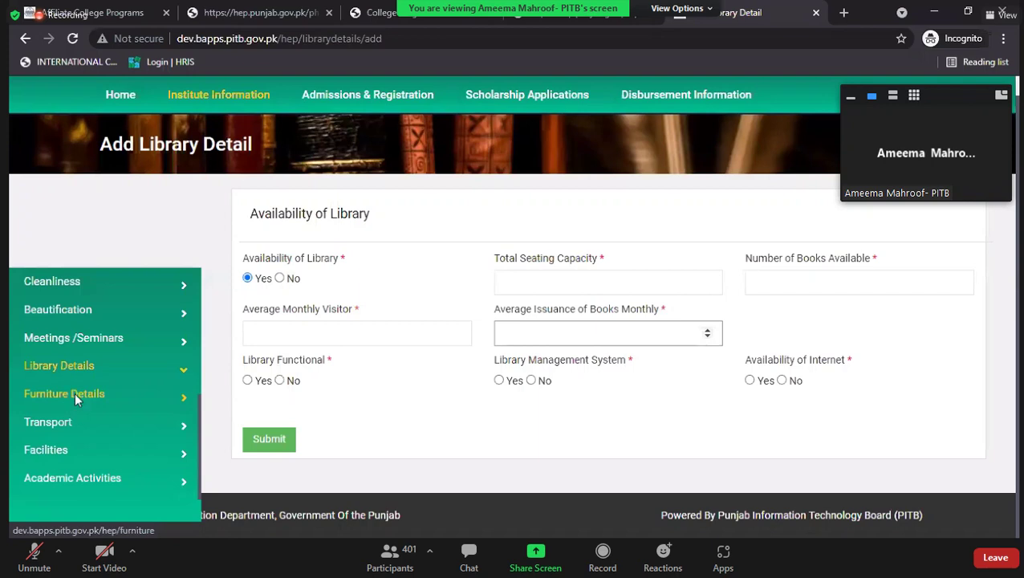
click(77, 401)
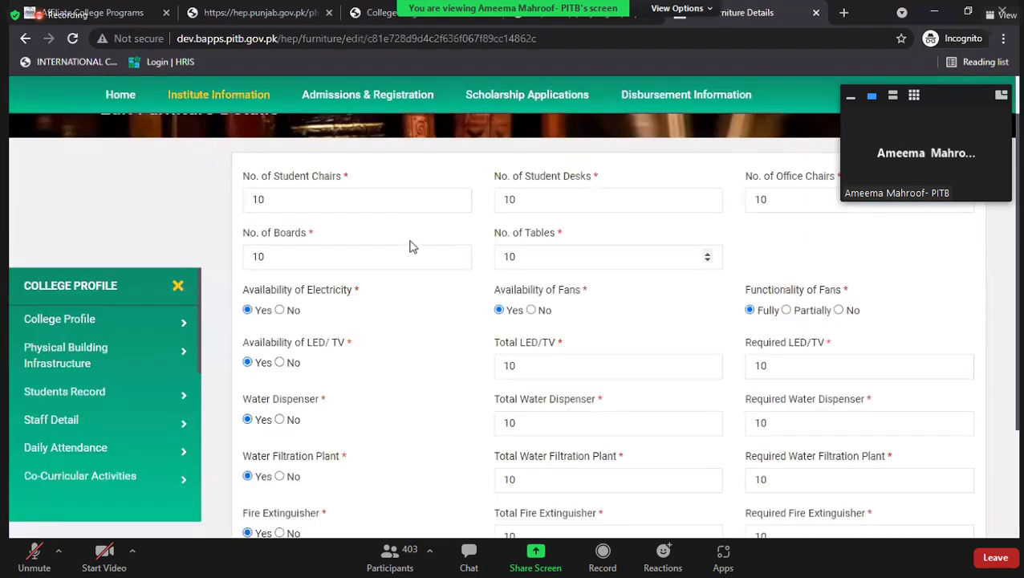
scroll(411, 244, up, 1)
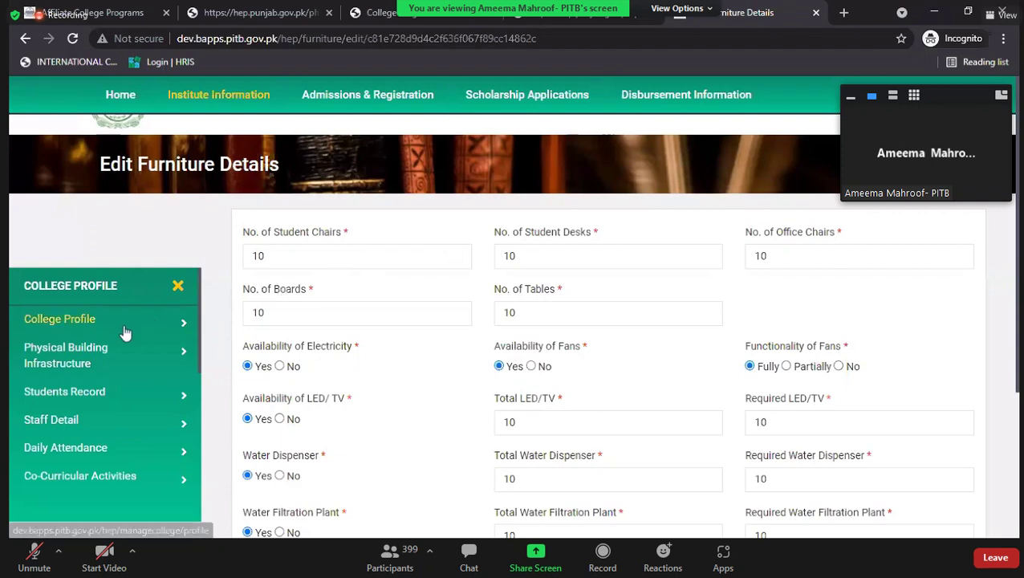
scroll(124, 332, down, 2)
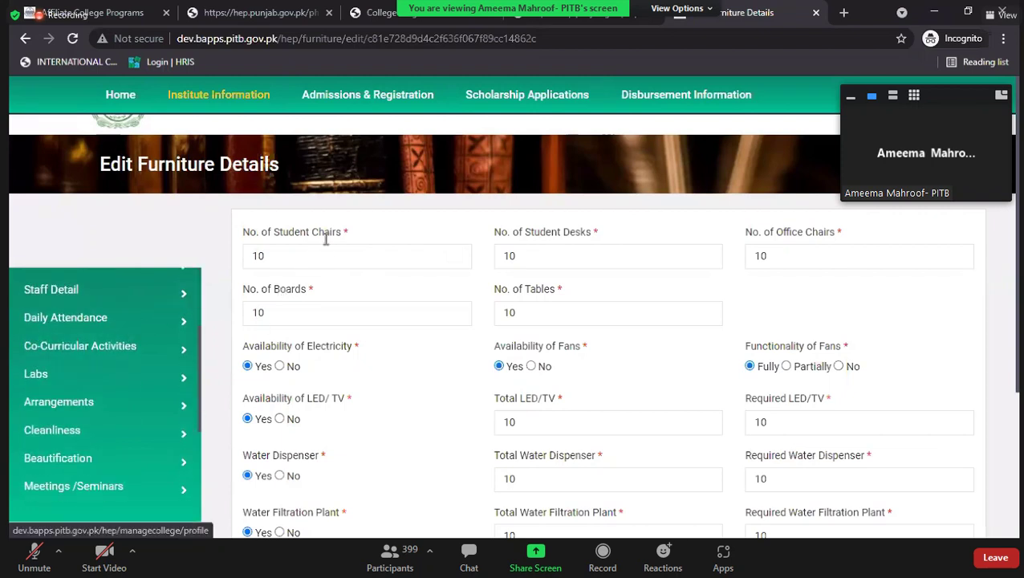
scroll(388, 238, down, 1)
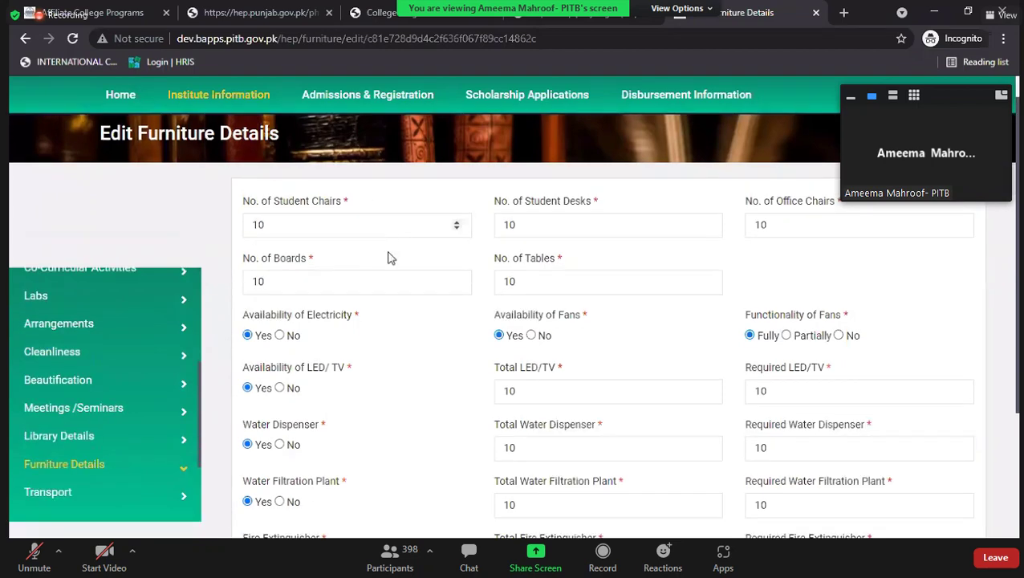
scroll(374, 293, down, 3)
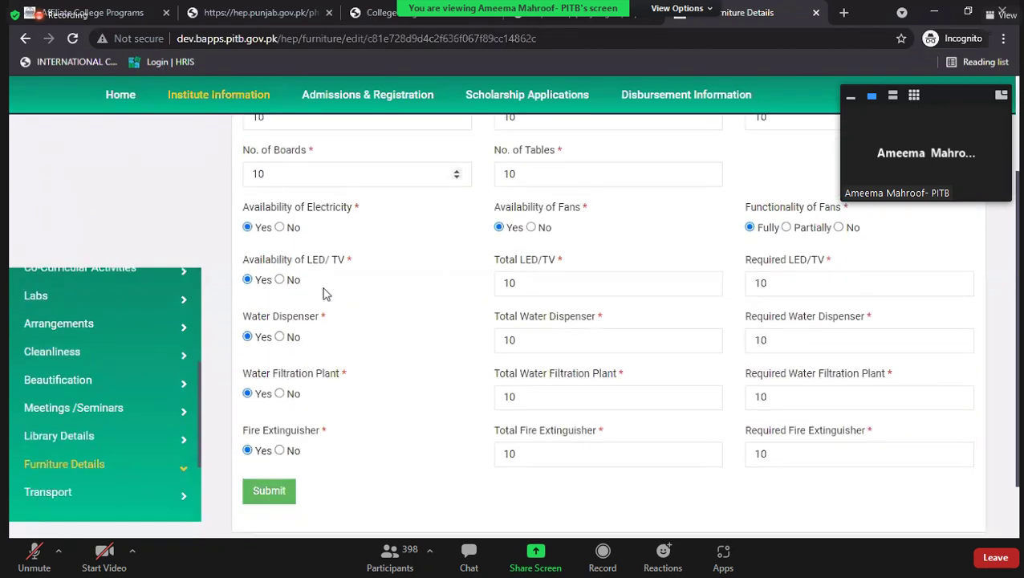
Step: Switch LED/TV availability to No and back to Yes, and enter 1 total and 1 required LED/TV
click(280, 273)
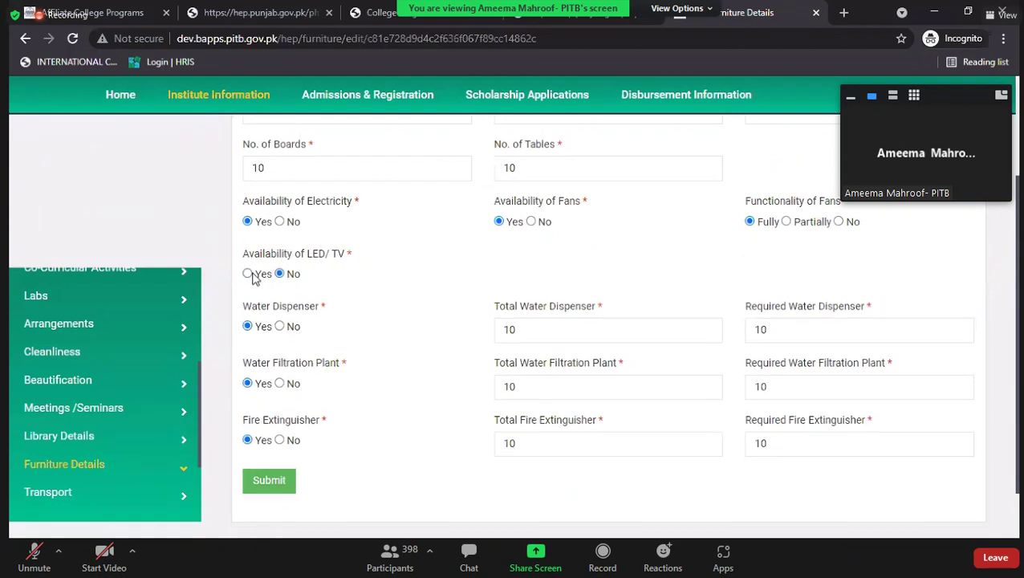
key(Left)
click(542, 279)
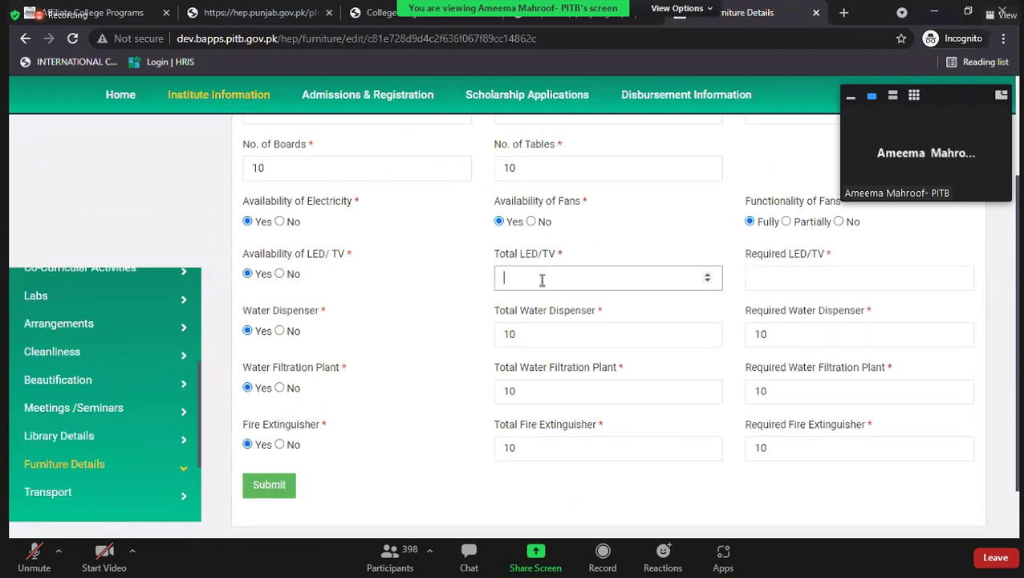
text(1)
key(Tab)
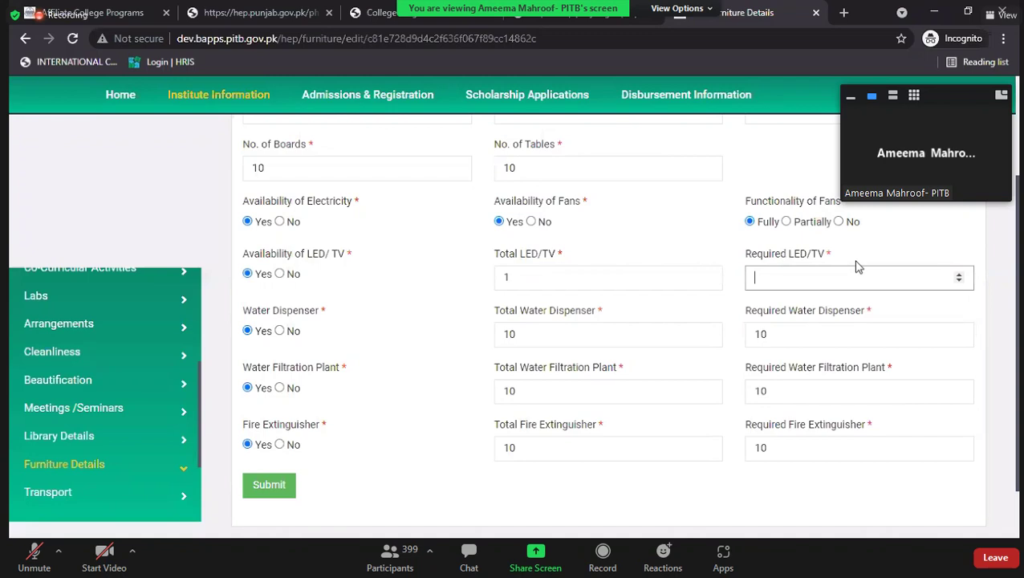
text(1)
click(439, 343)
scroll(439, 343, down, 2)
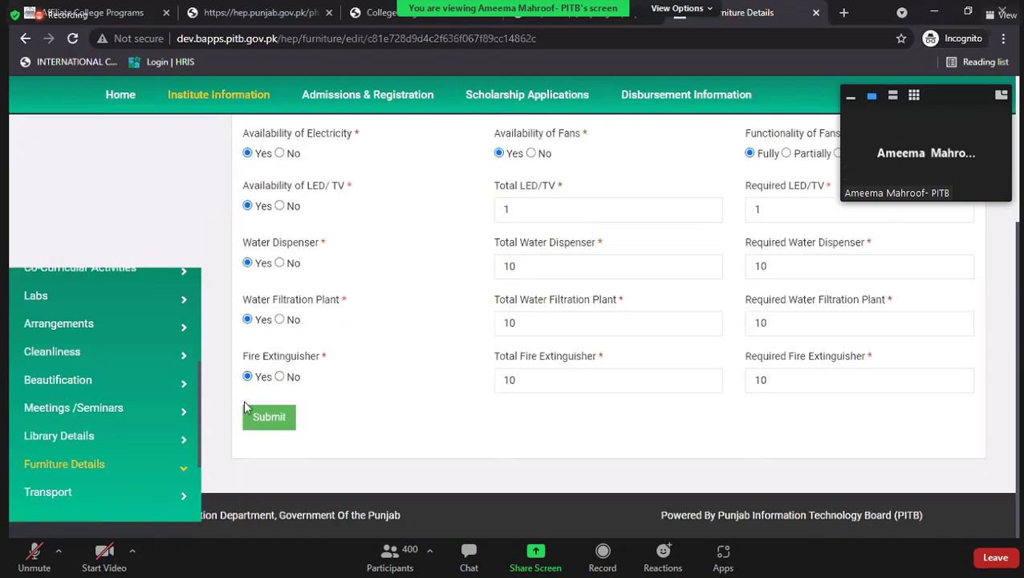
Step: Open the Transport Details record for editing and examine the vehicle counts, functional numbers, log book and non-functional reason fields
scroll(127, 415, down, 1)
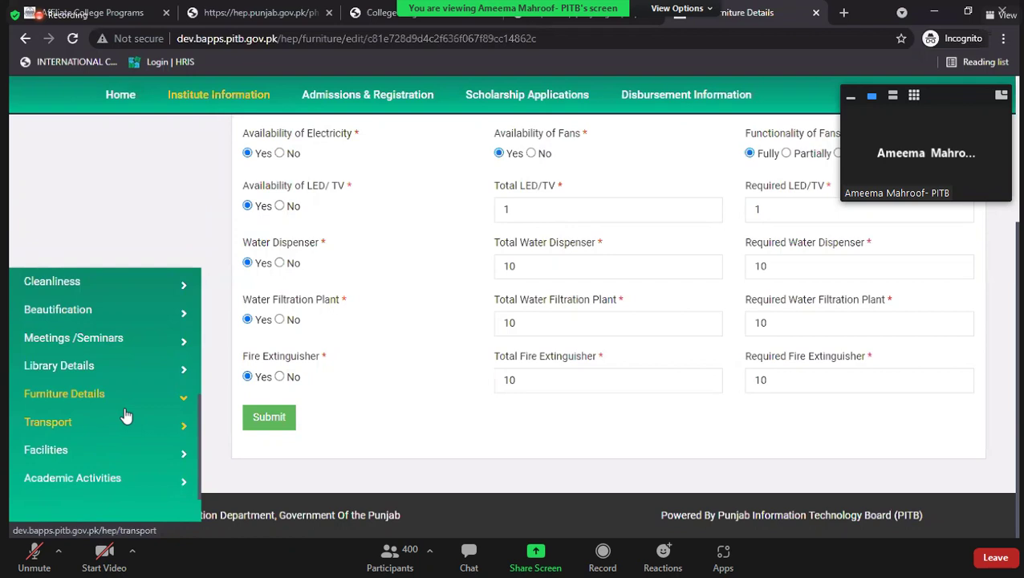
click(123, 426)
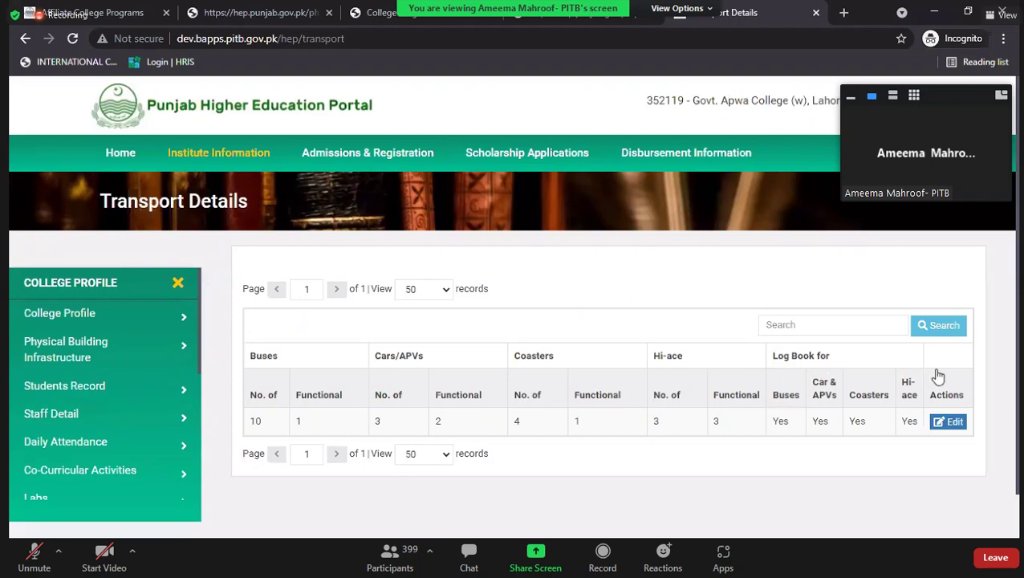
scroll(935, 371, down, 1)
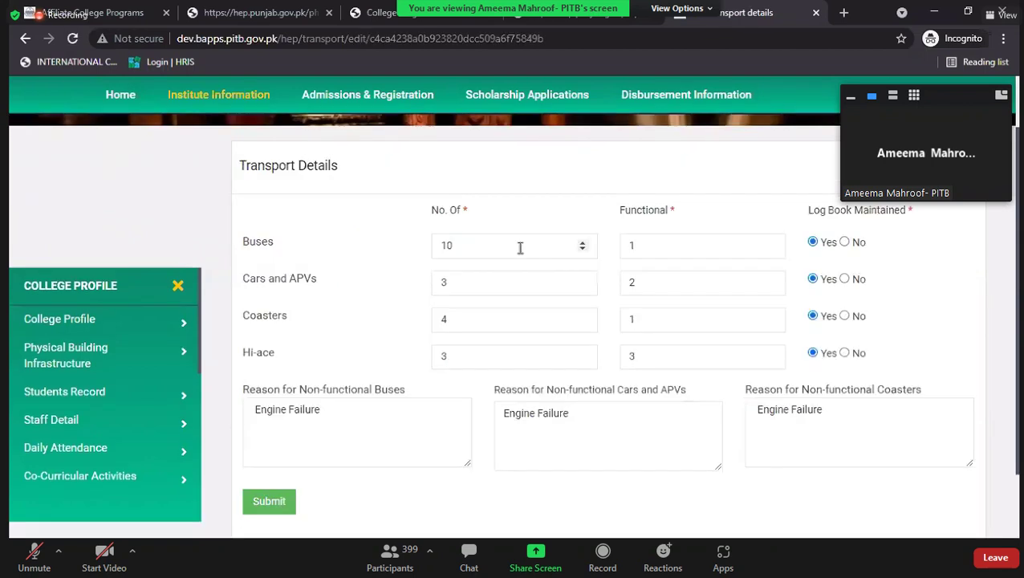
click(520, 248)
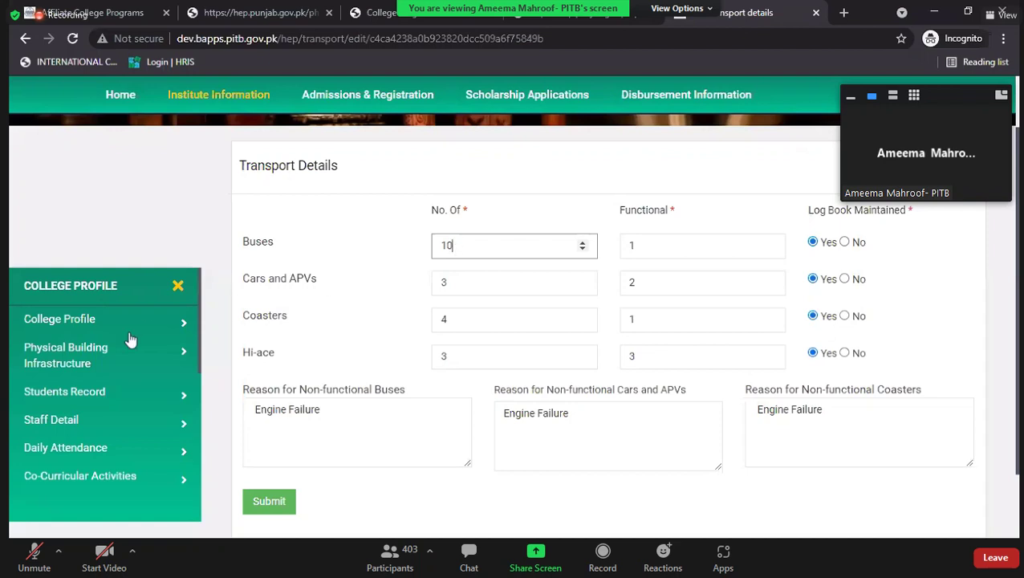
Step: Open the Facilities list and start a new facility entry
scroll(50, 455, down, 5)
click(51, 452)
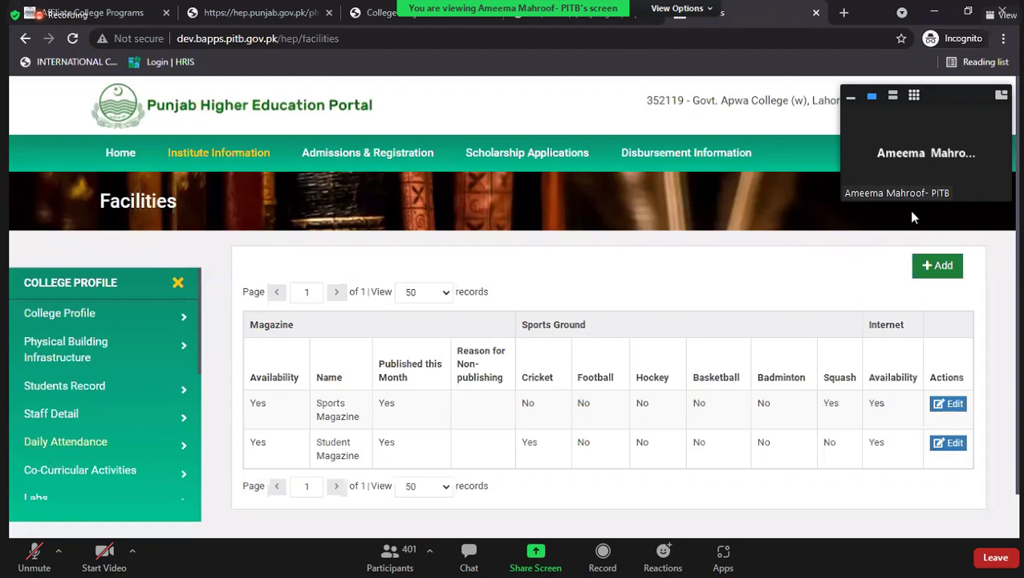
scroll(912, 217, down, 1)
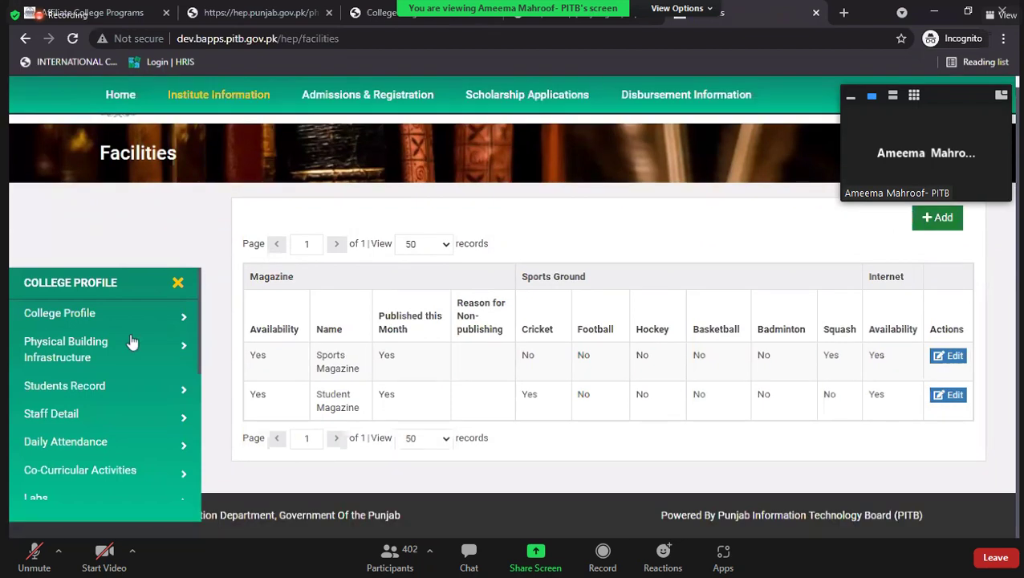
scroll(115, 350, down, 5)
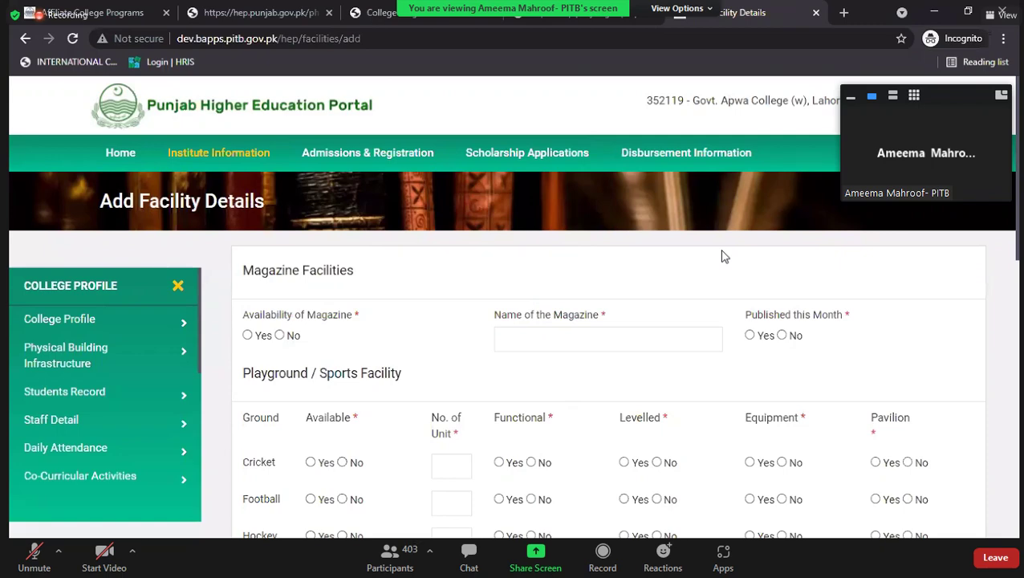
Step: Check the magazine fields with availability set to No and Yes, including name and publication, and leave availability at No
scroll(594, 313, down, 3)
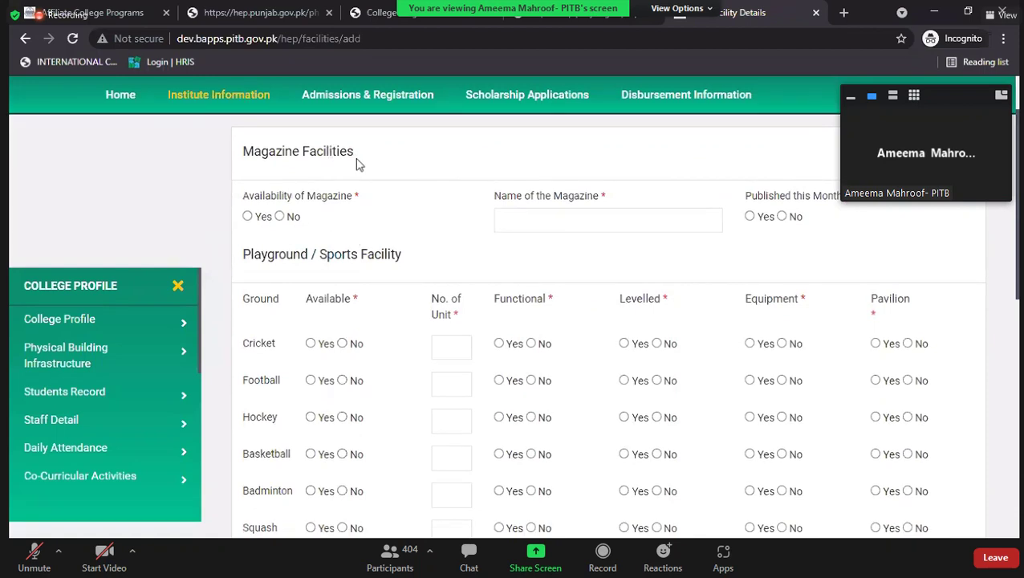
click(280, 216)
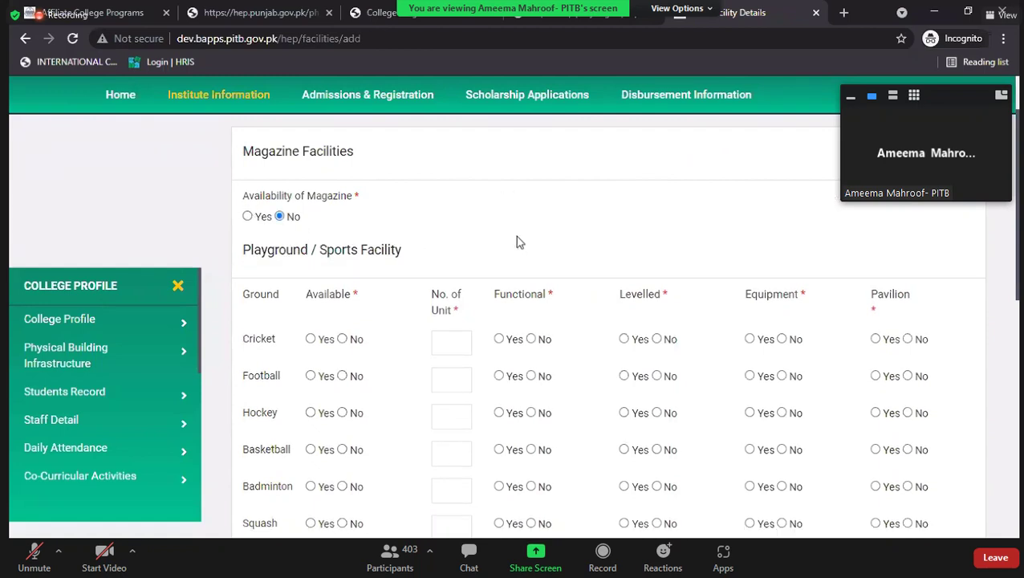
click(550, 219)
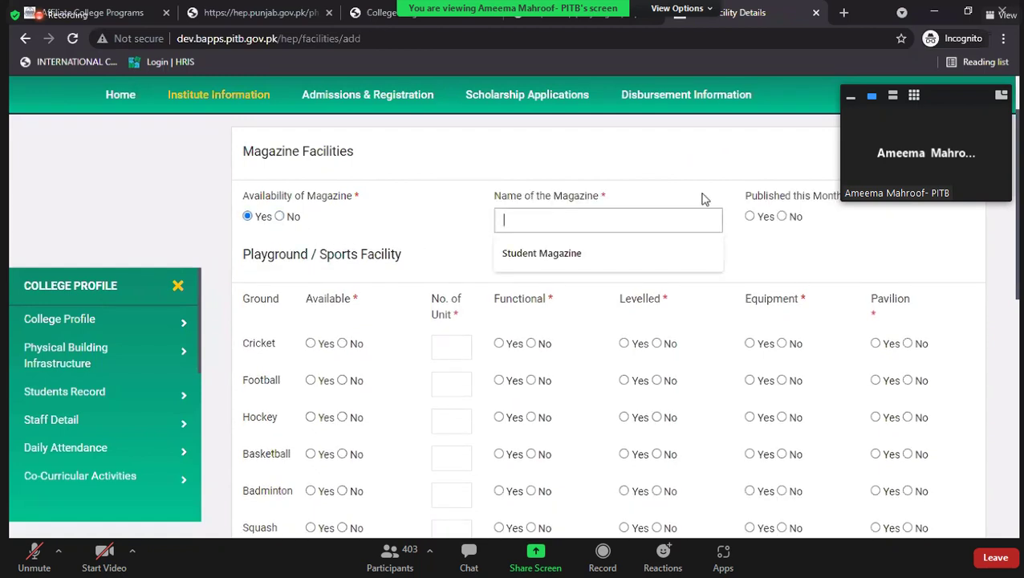
click(777, 226)
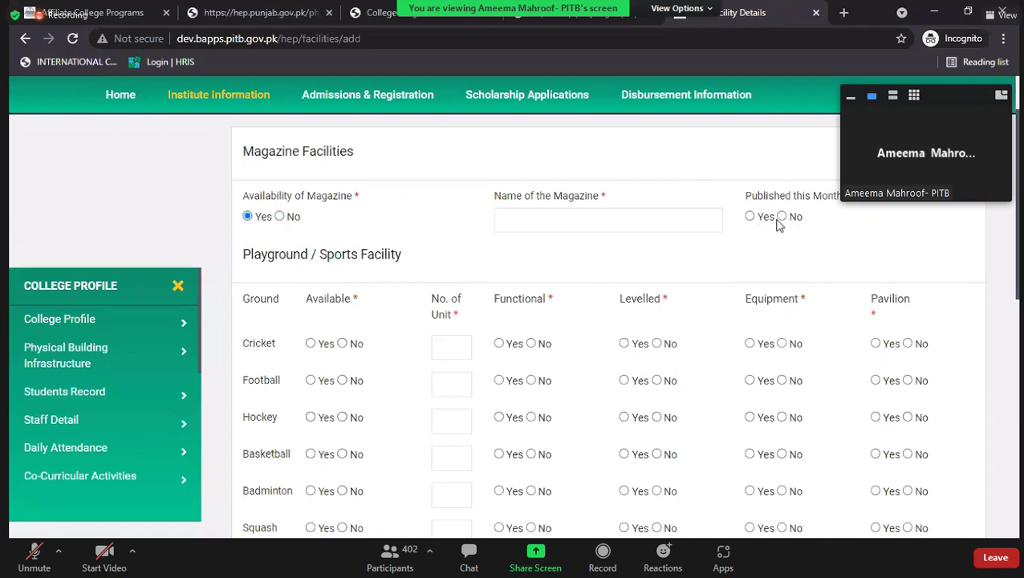
click(782, 224)
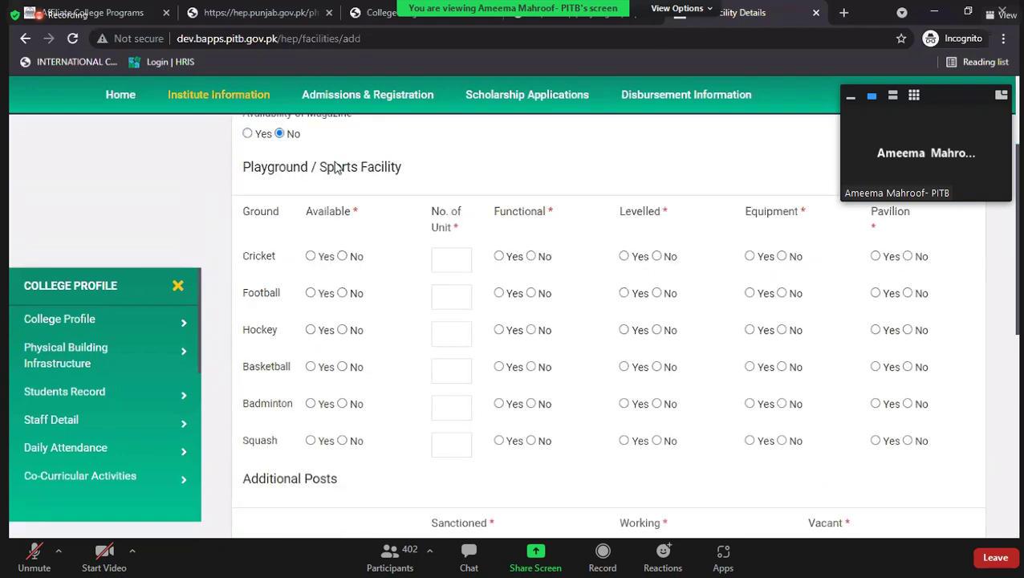
Step: Compare the cricket ground row with availability set to No and Yes, leave it at Yes, and enter 1 unit
scroll(337, 208, down, 1)
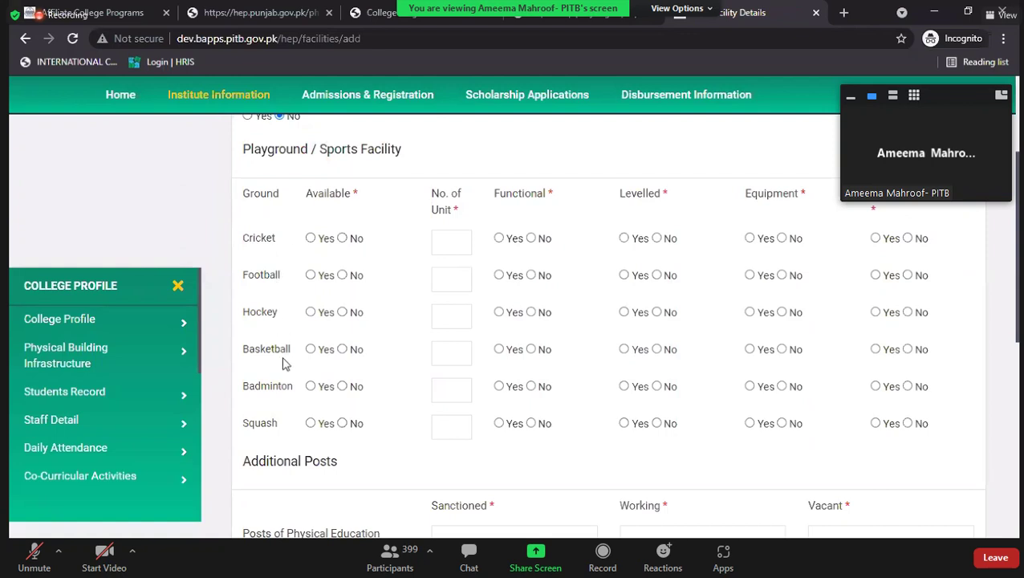
scroll(285, 366, down, 1)
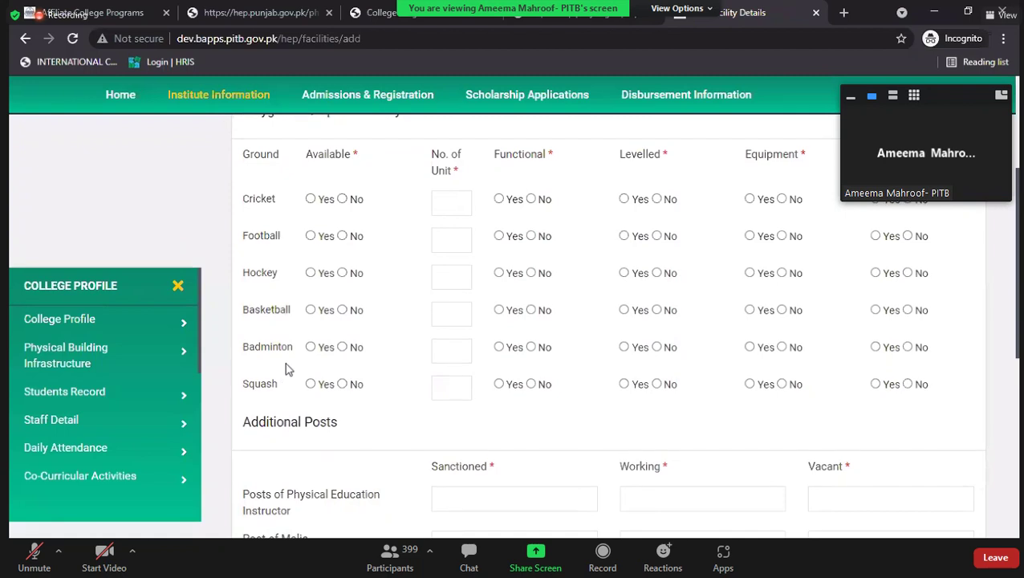
scroll(318, 250, up, 1)
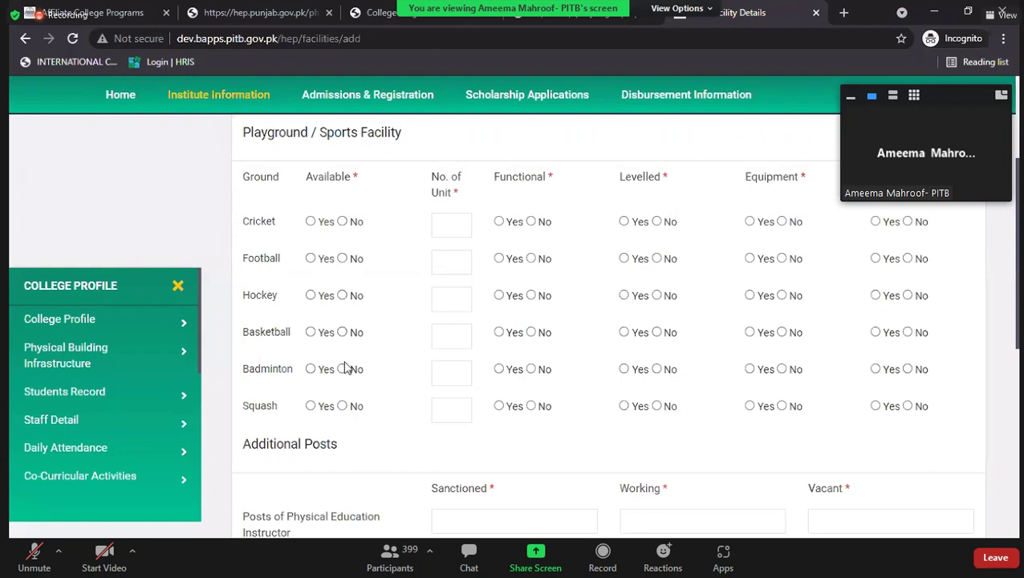
click(312, 223)
scroll(393, 344, down, 1)
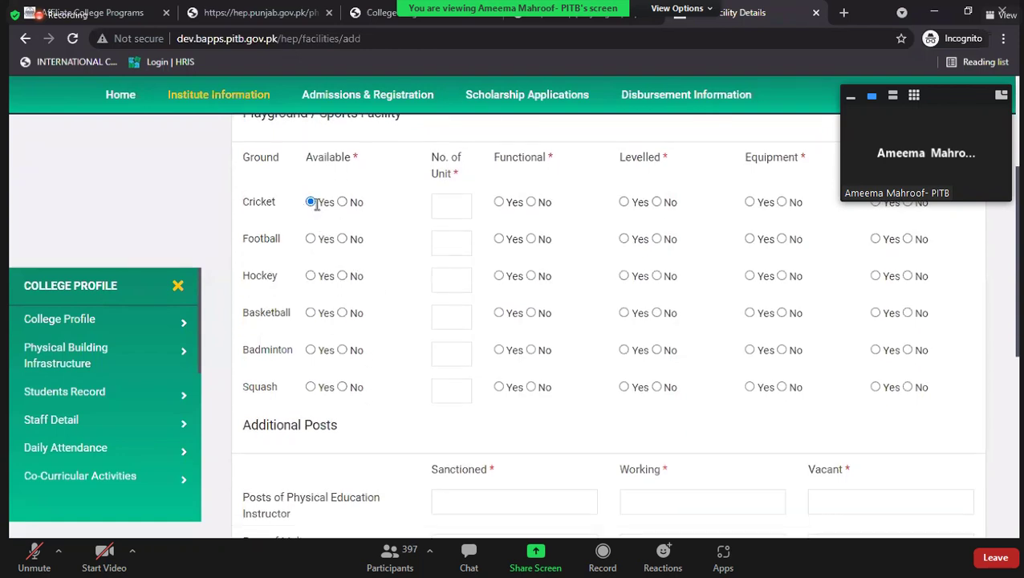
click(345, 204)
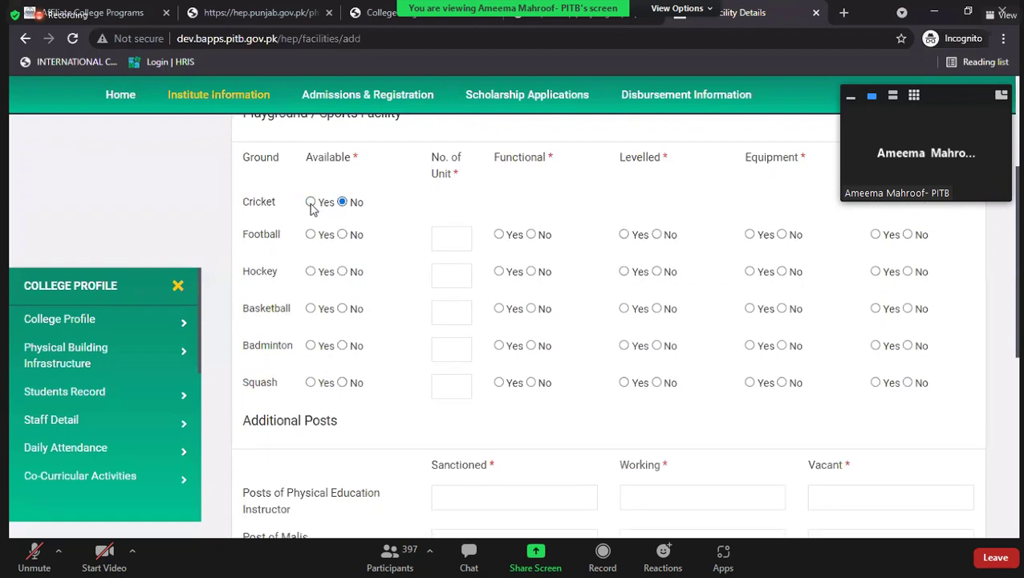
click(311, 203)
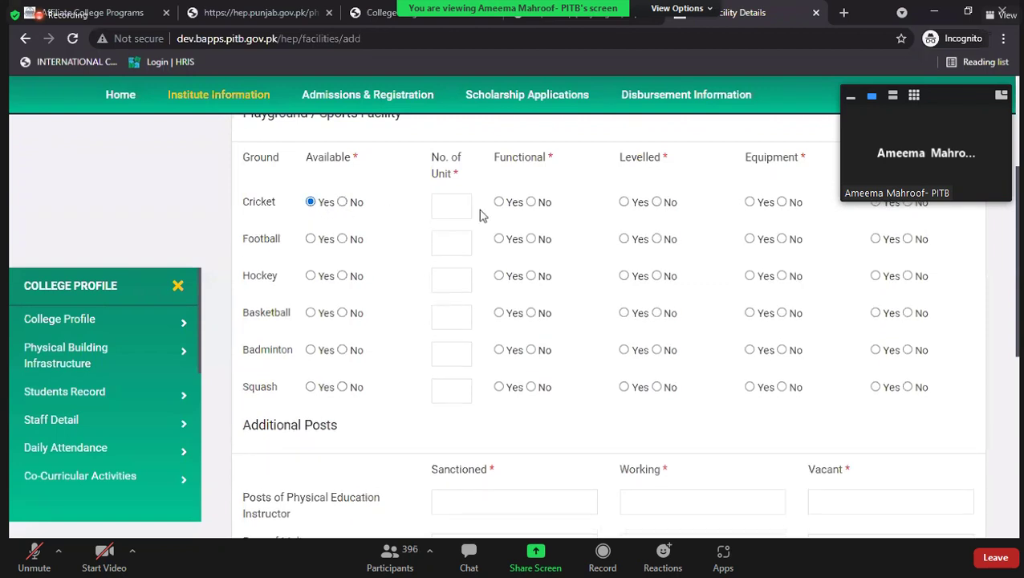
click(440, 206)
text(1)
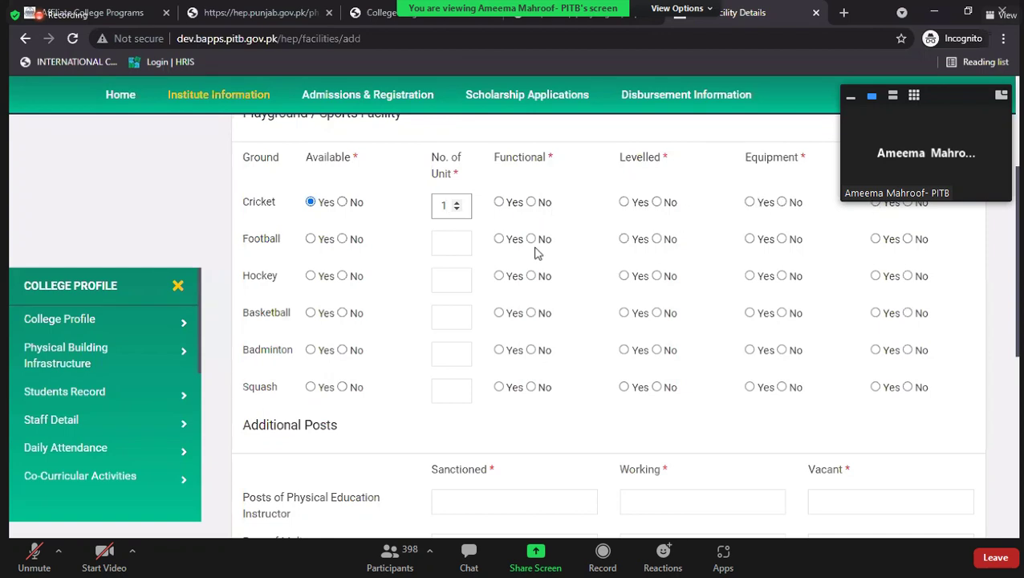
Step: Mark the football, hockey, basketball, badminton and squash grounds as not available
scroll(428, 308, down, 1)
click(342, 190)
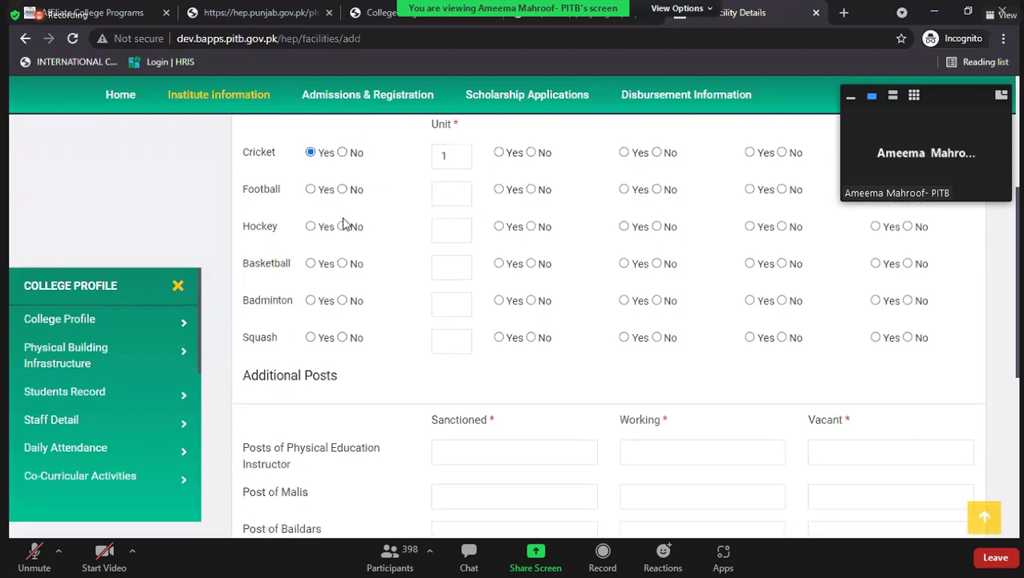
click(345, 258)
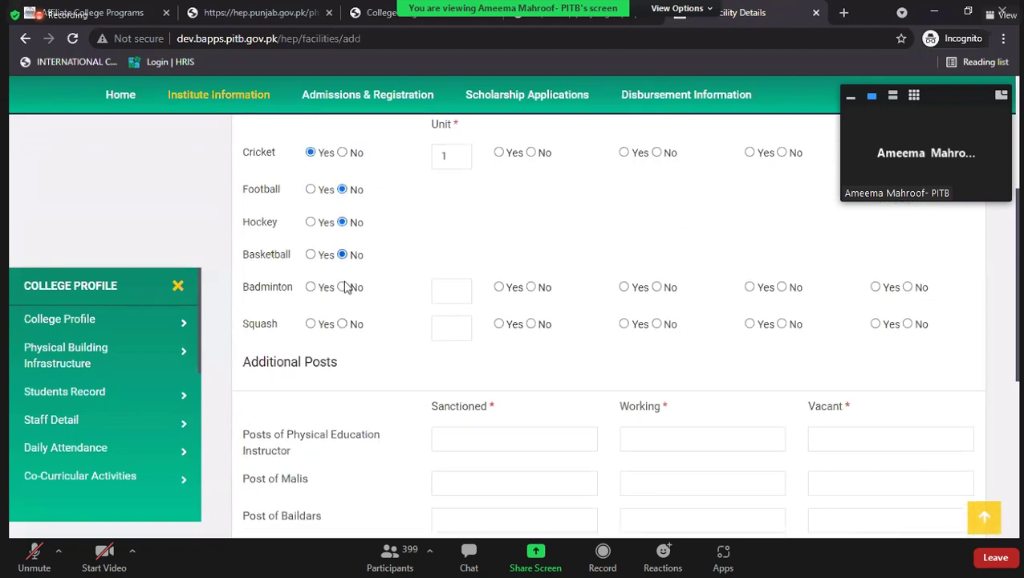
click(343, 287)
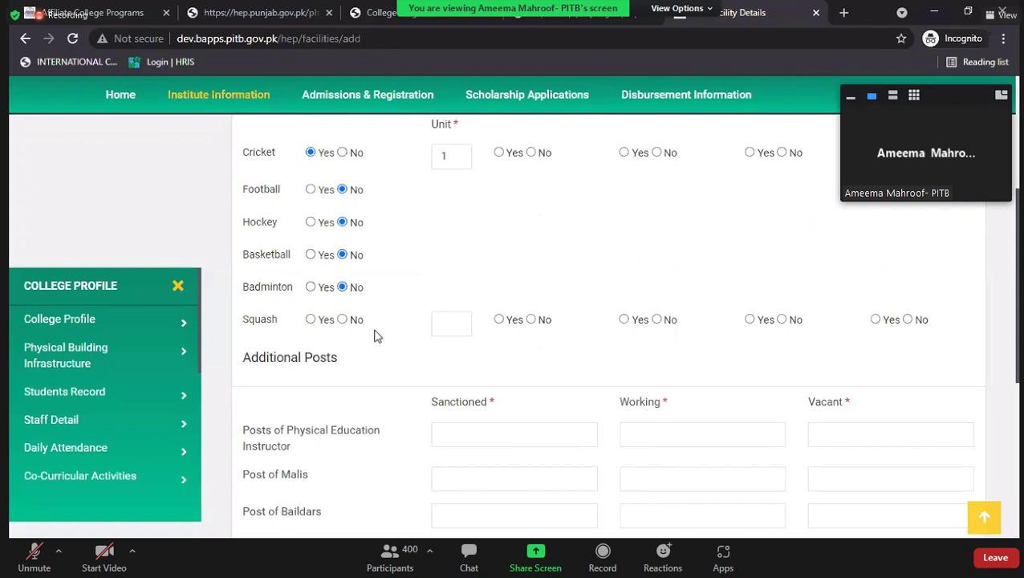
click(344, 318)
Step: Examine the Additional Posts, Sports Fund and Internet Facility fields of the facility form
scroll(344, 314, down, 2)
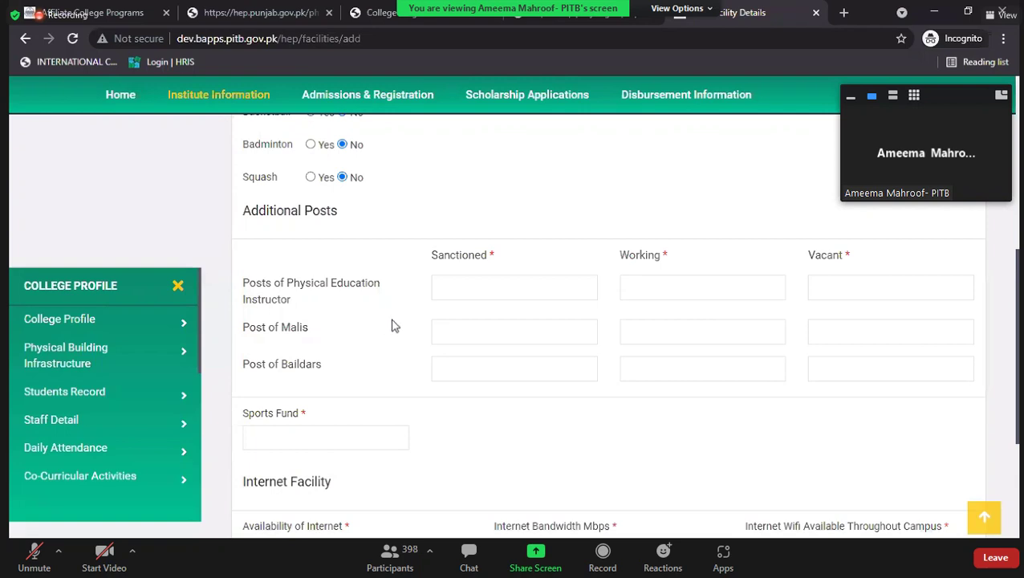
scroll(320, 229, down, 3)
click(316, 226)
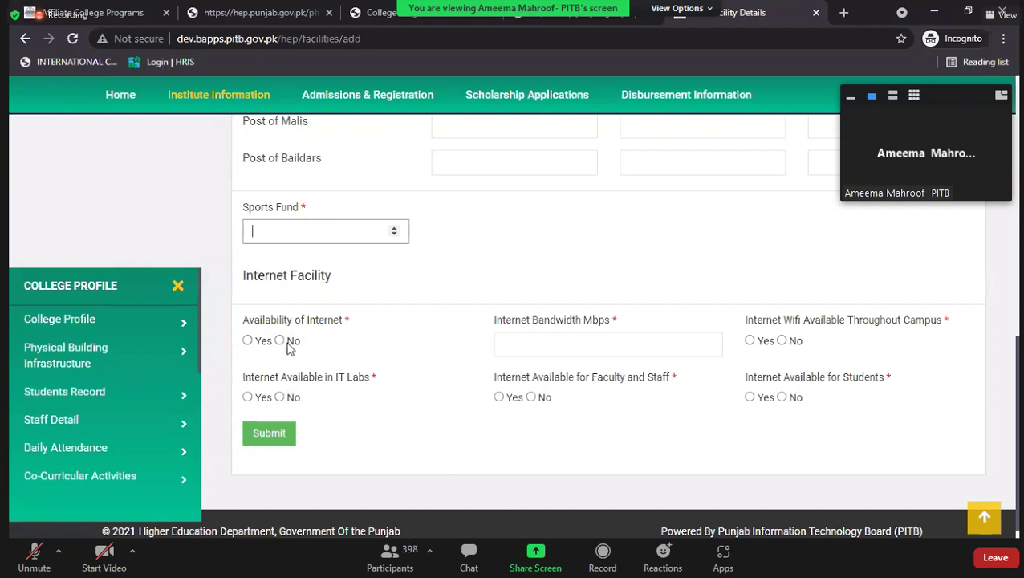
Step: Start a new Academic Activities entry and examine its monthly test, test record, online lecture and lesson plan fields
scroll(240, 344, down, 1)
scroll(88, 353, down, 3)
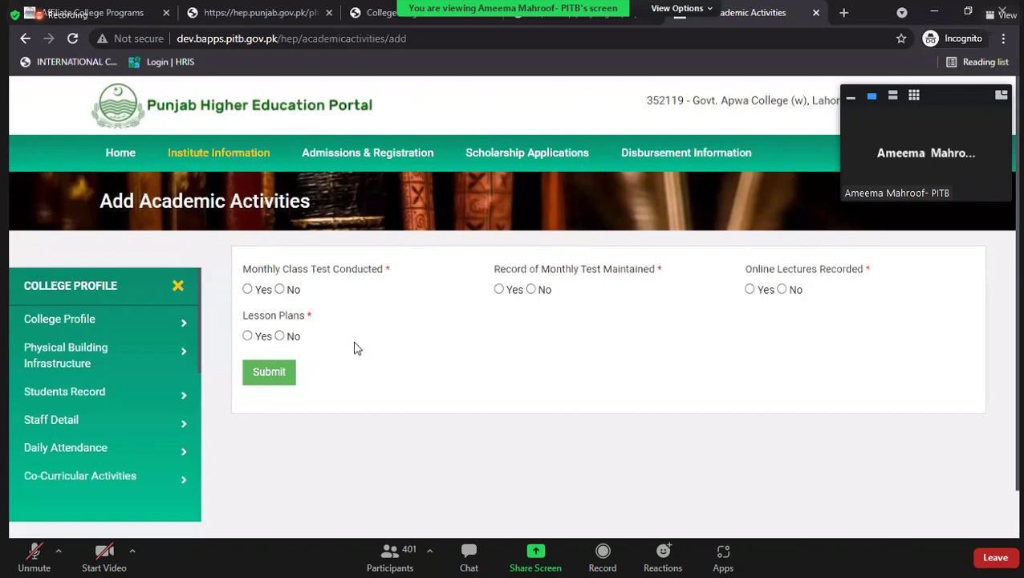
Step: Look through the College Profile sections and open the Physical Building Infrastructure details
click(50, 367)
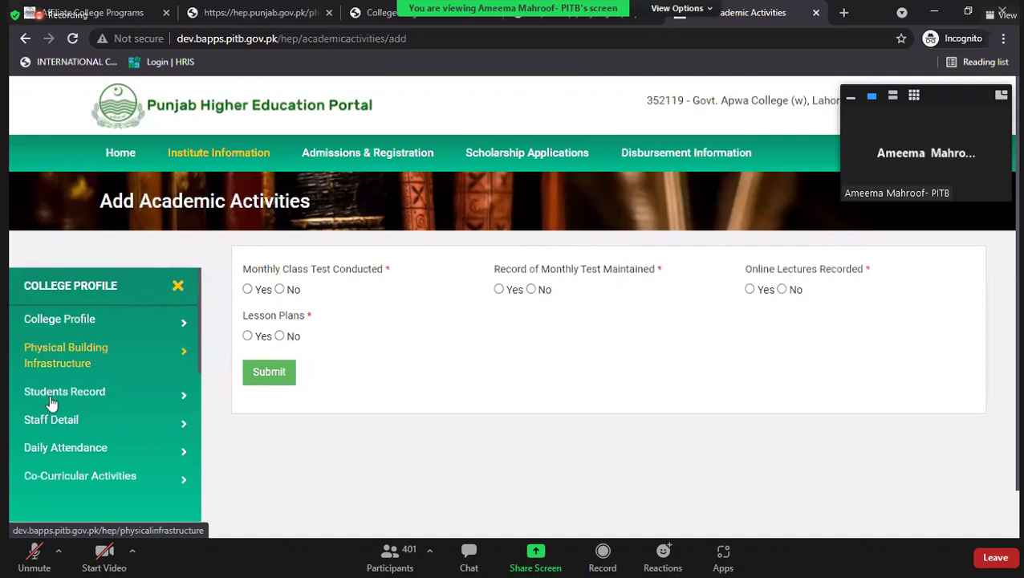
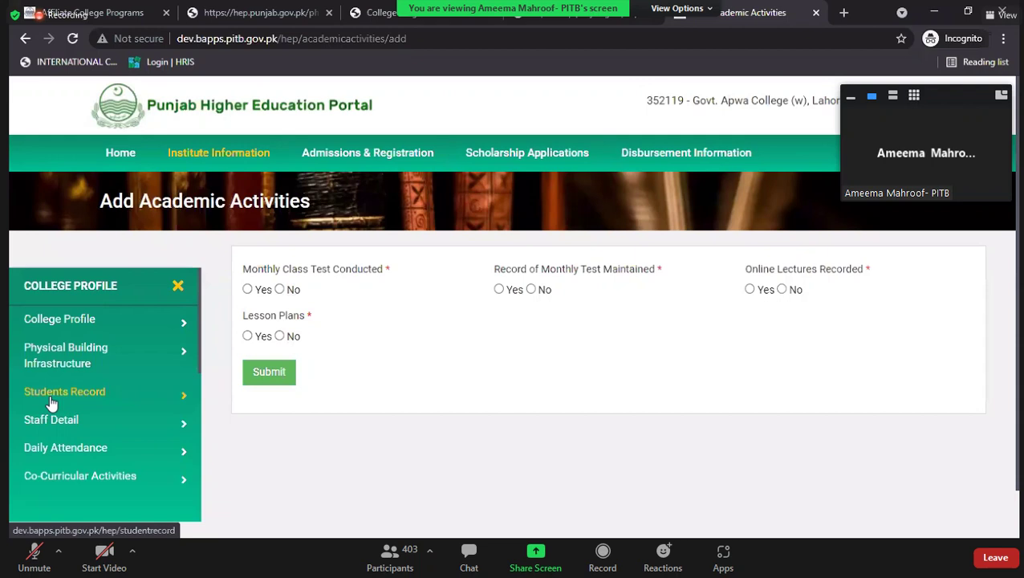
scroll(64, 401, down, 1)
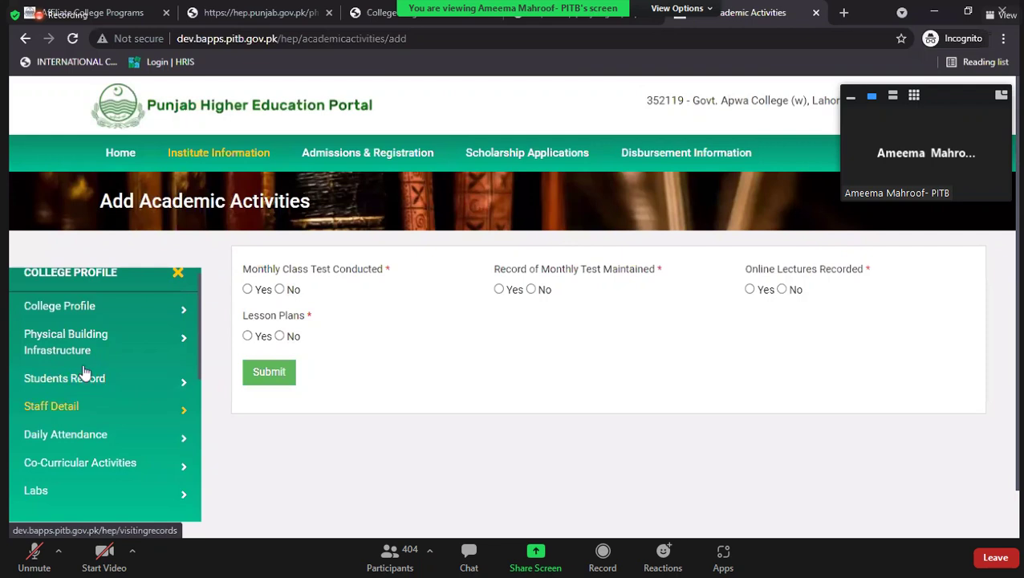
scroll(85, 373, down, 1)
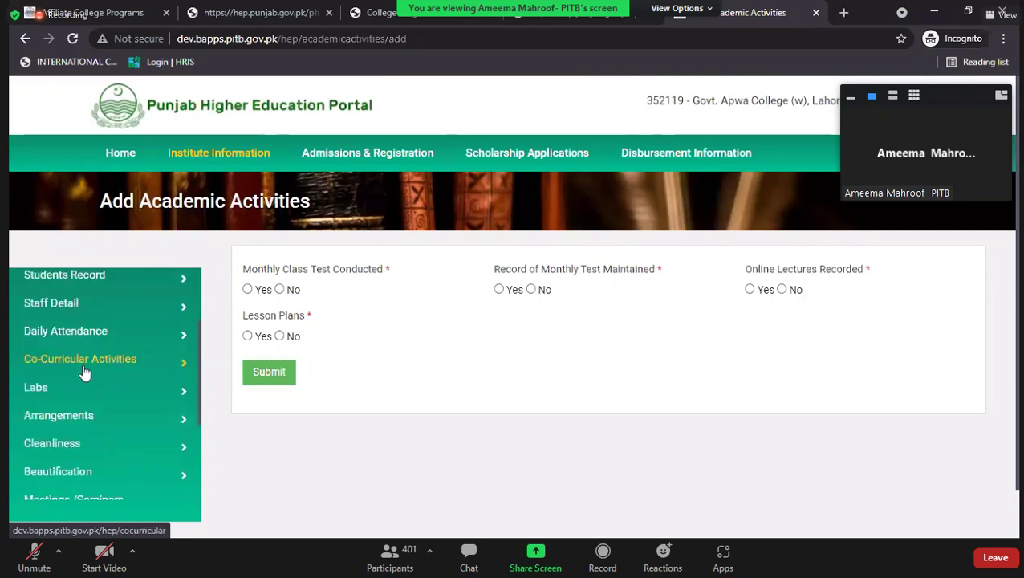
scroll(32, 338, down, 1)
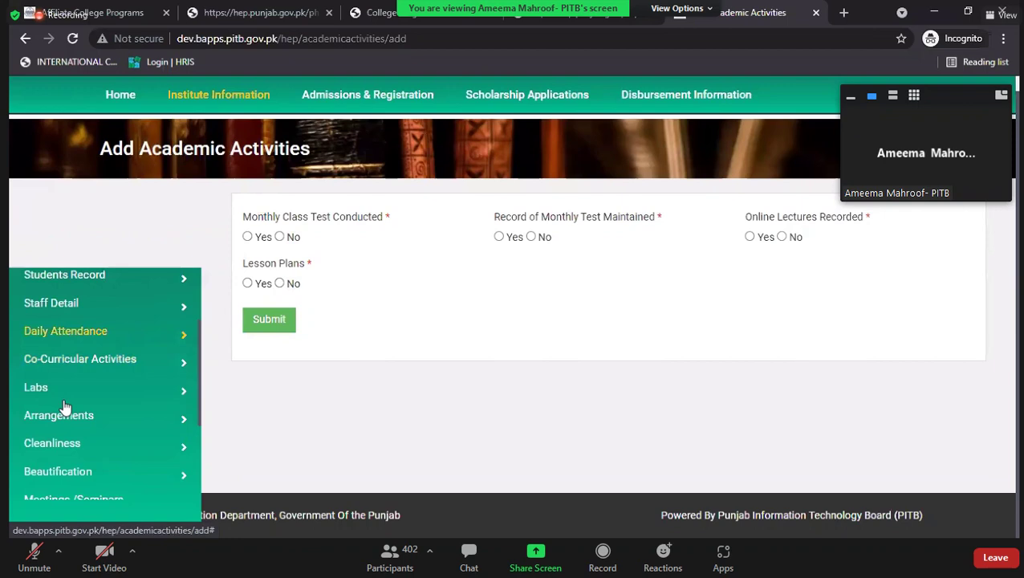
scroll(66, 408, up, 1)
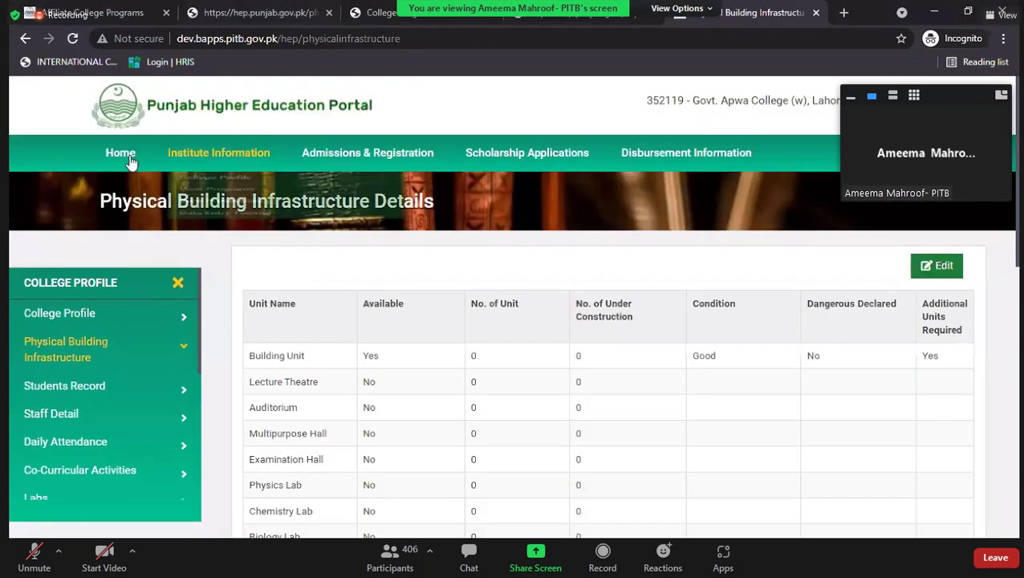
Step: Return to the portal's home page and open the form for adding a program to the institute
click(131, 163)
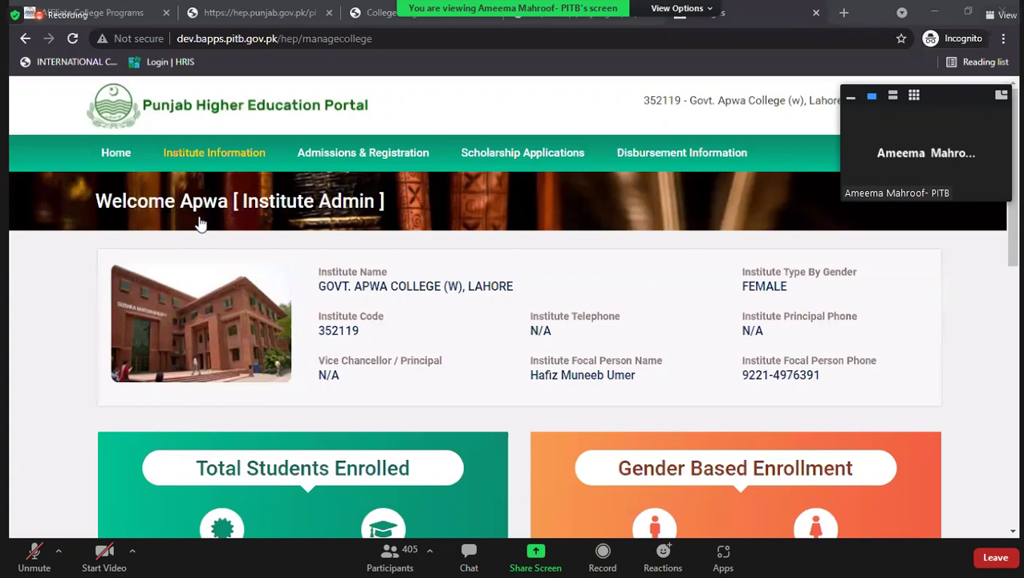
click(214, 152)
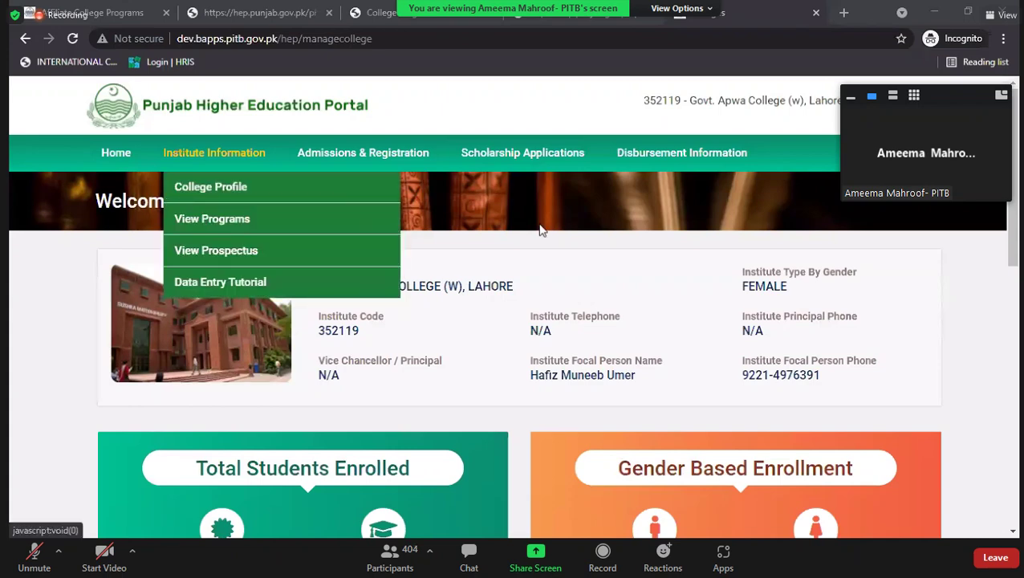
click(834, 255)
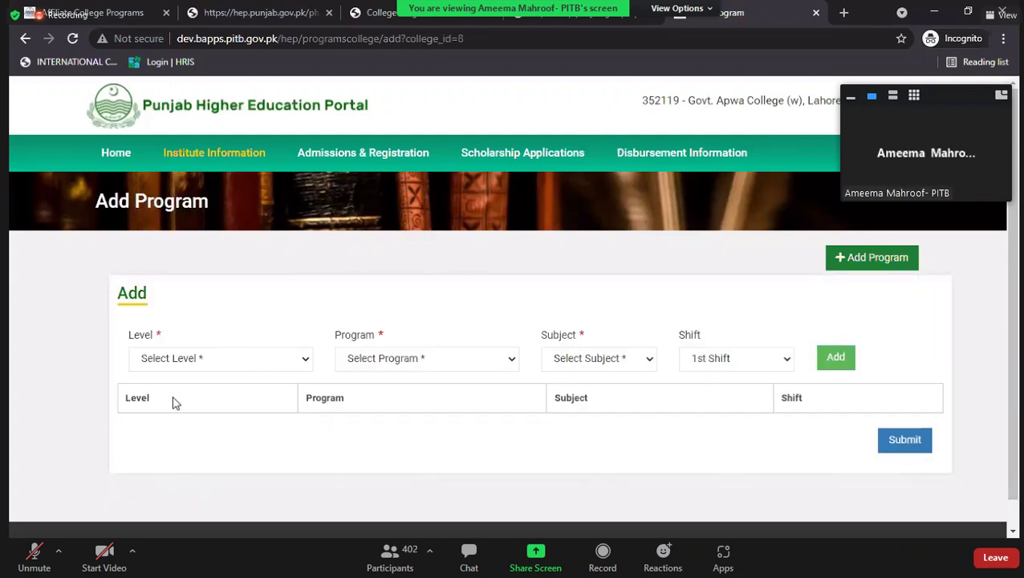
Step: Examine the Level and Shift choices of the Add Program form and return to the institute's home page
click(189, 358)
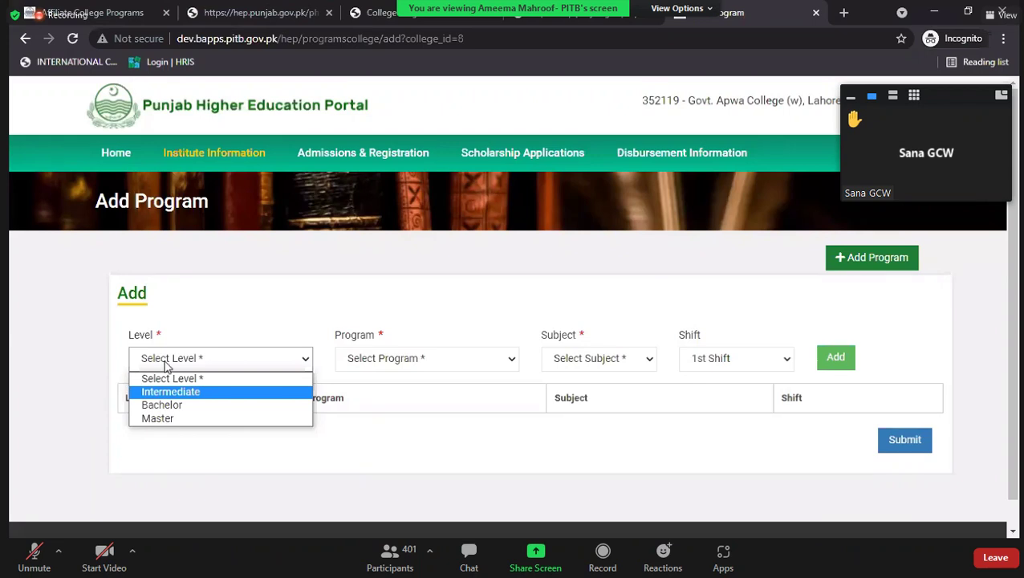
click(40, 397)
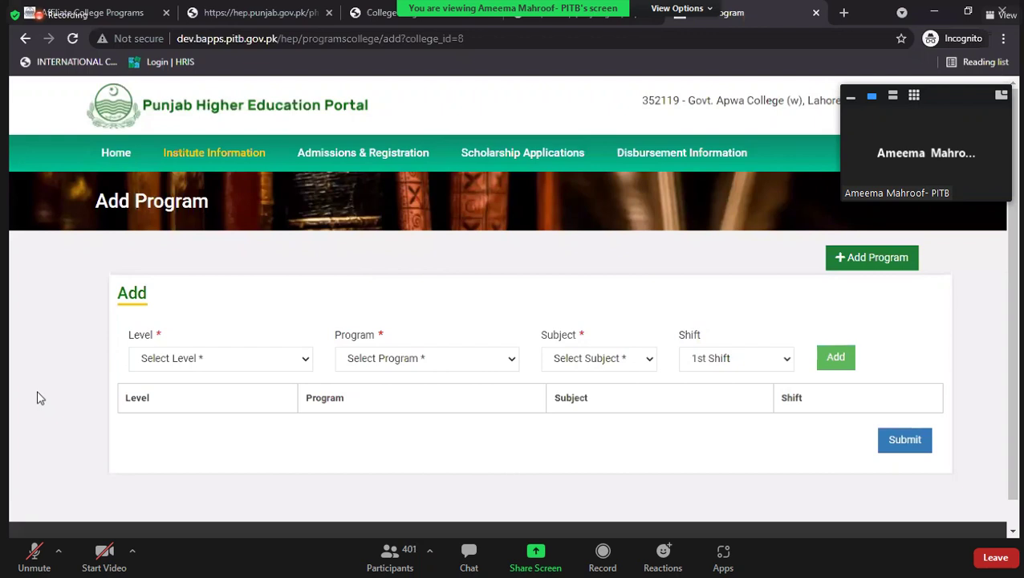
click(706, 365)
click(706, 365)
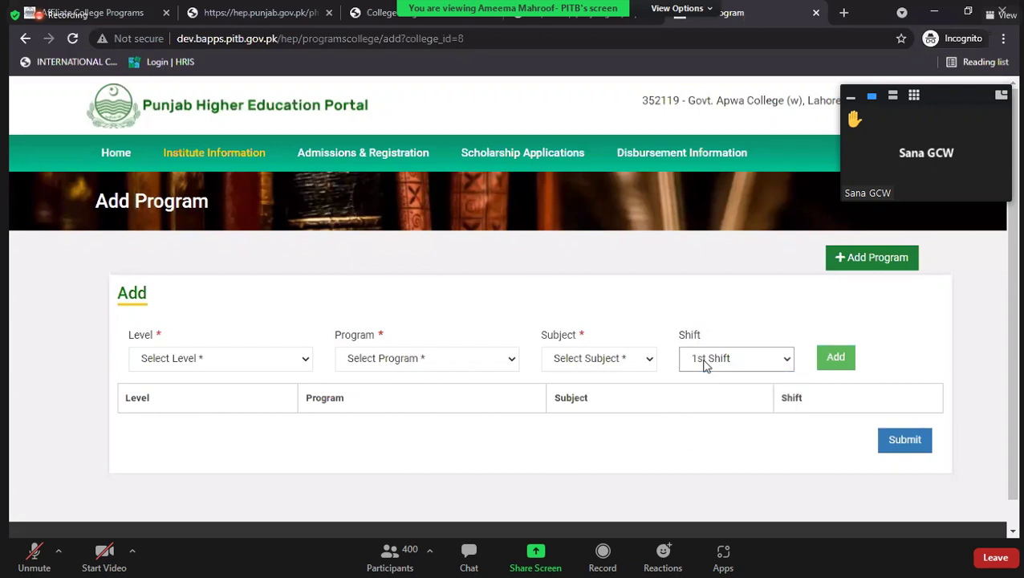
click(117, 157)
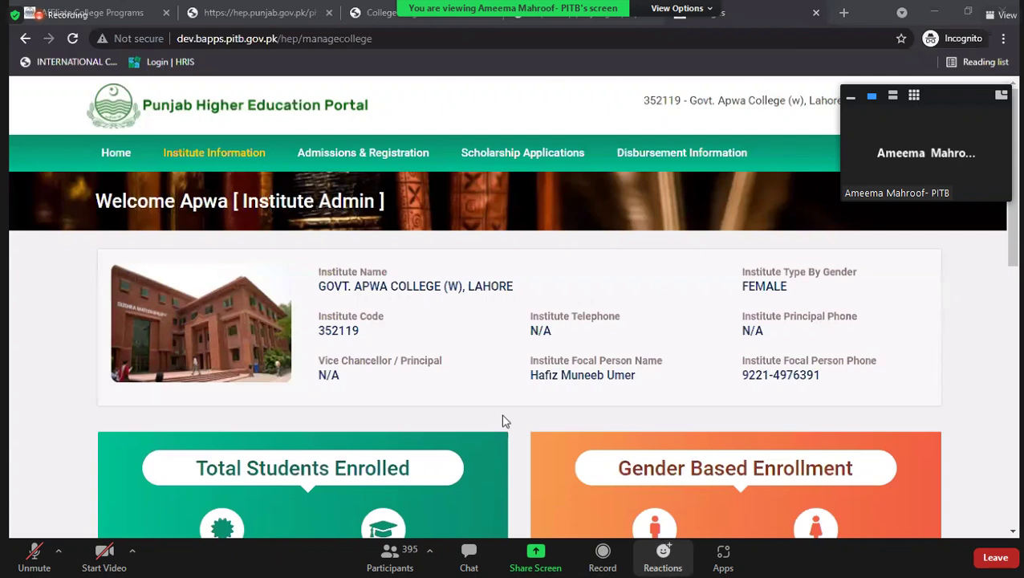
Step: Switch to the Zoom meeting controls and open the meeting chat to view the shared messages
click(663, 556)
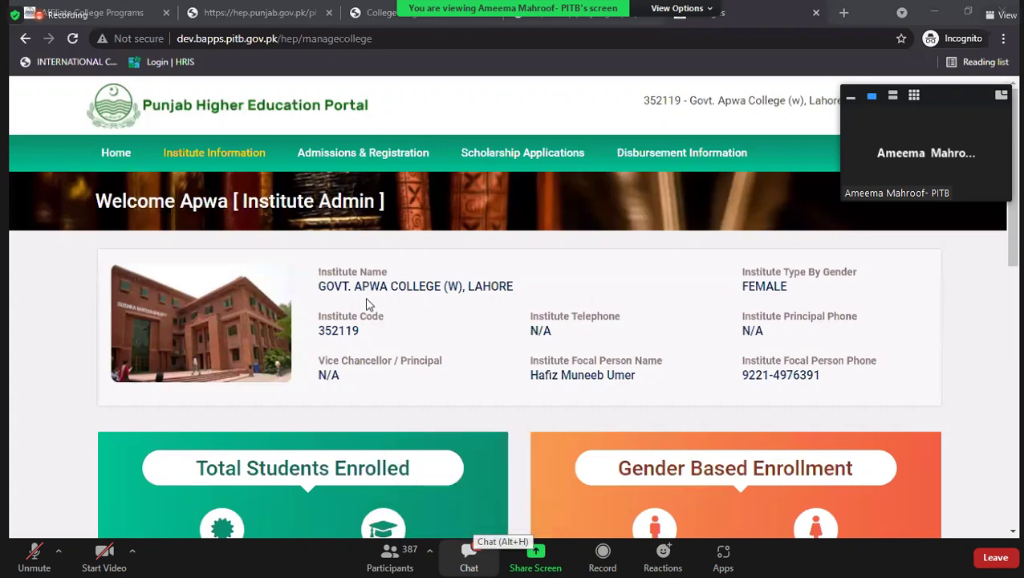
click(469, 554)
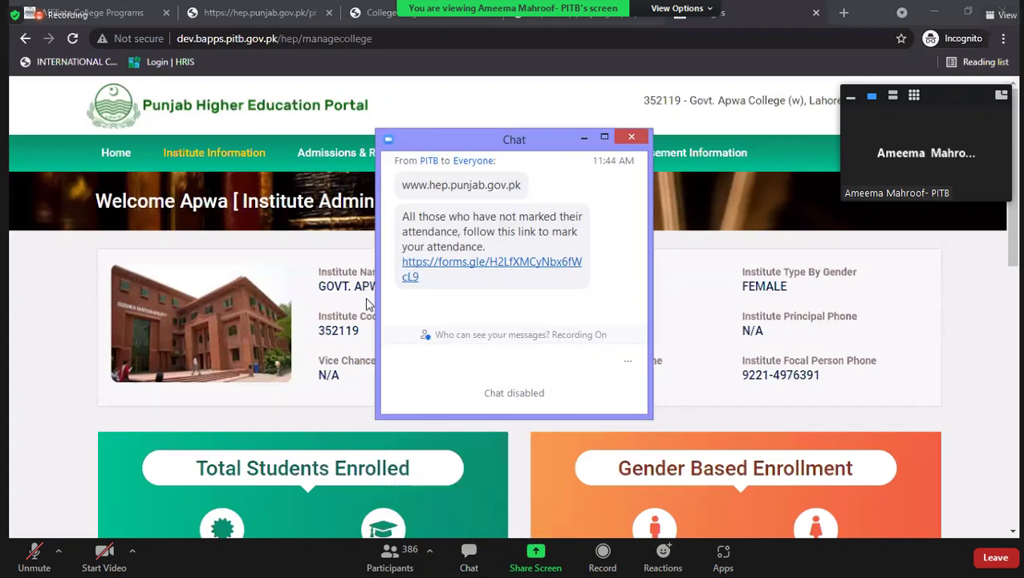